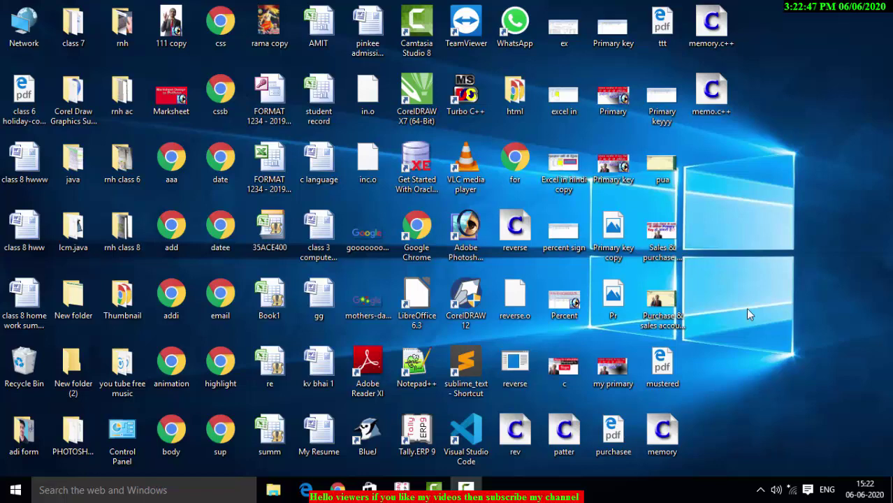
# Step: Refresh the desktop several times from its right-click menu
pyautogui.rightClick(771, 54)
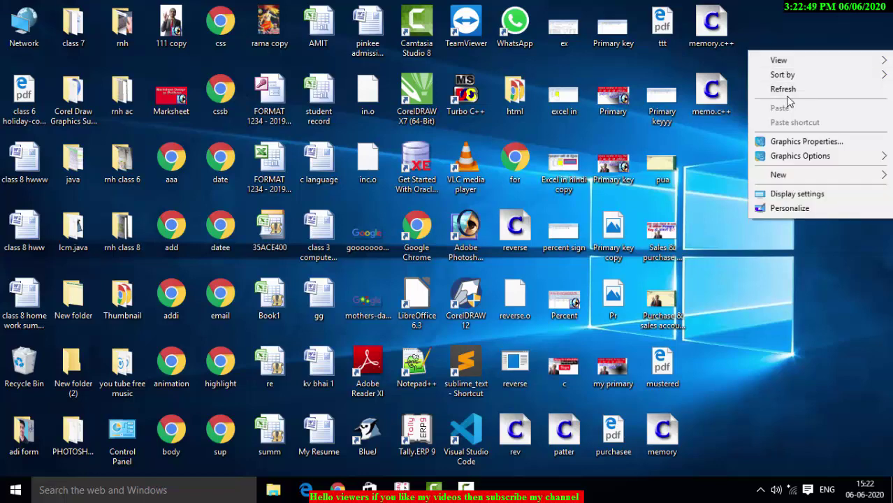
pyautogui.click(790, 88)
pyautogui.rightClick(790, 89)
pyautogui.click(810, 128)
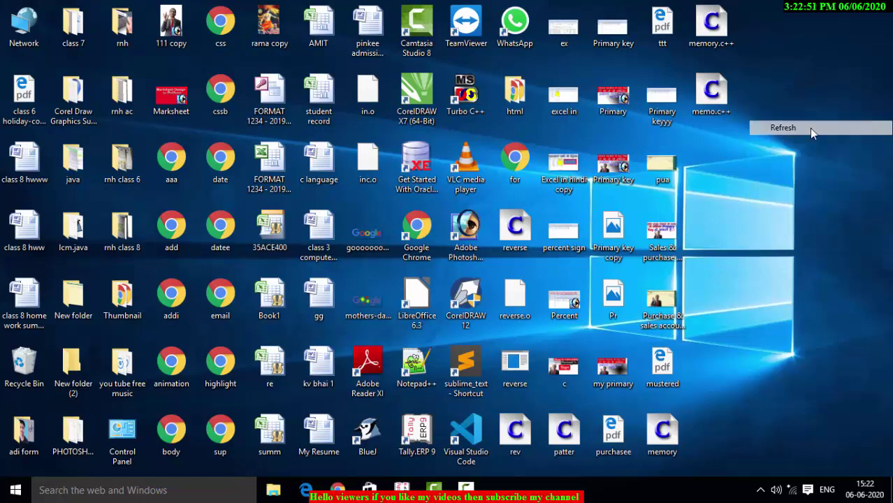
pyautogui.rightClick(803, 128)
pyautogui.click(797, 163)
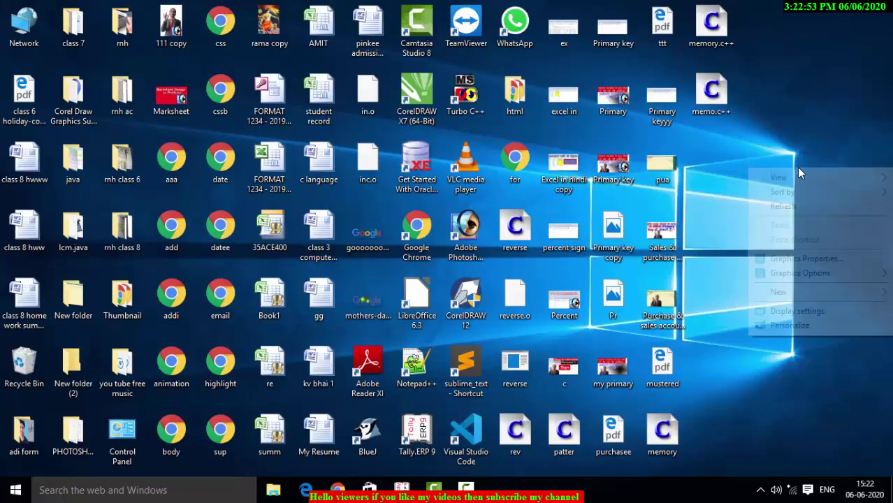
pyautogui.click(795, 206)
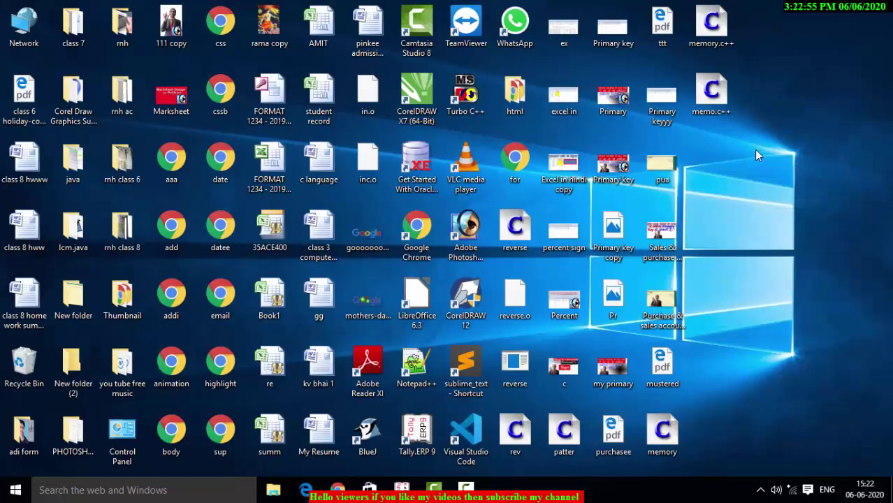
pyautogui.rightClick(755, 154)
pyautogui.click(771, 185)
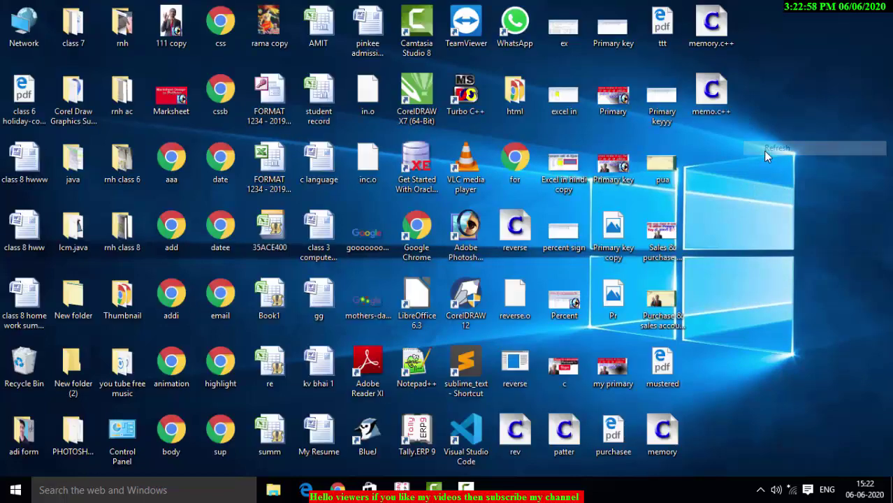
pyautogui.rightClick(764, 150)
pyautogui.click(777, 184)
pyautogui.rightClick(772, 166)
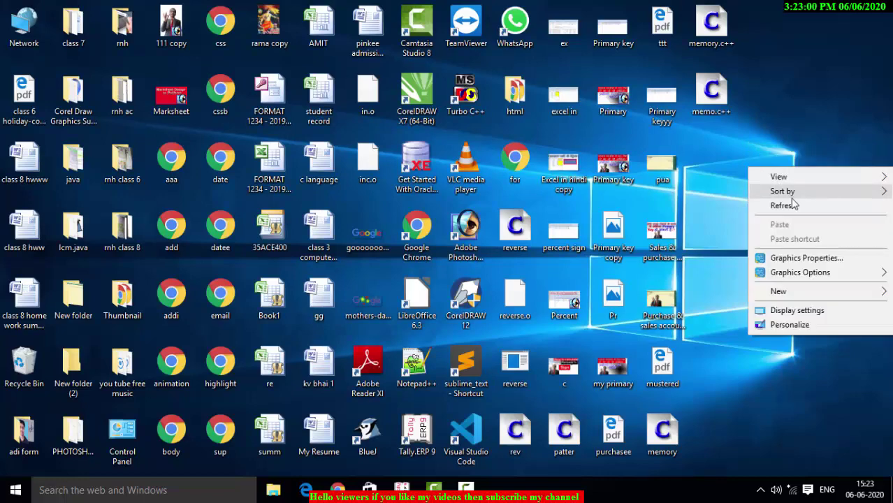
pyautogui.click(791, 207)
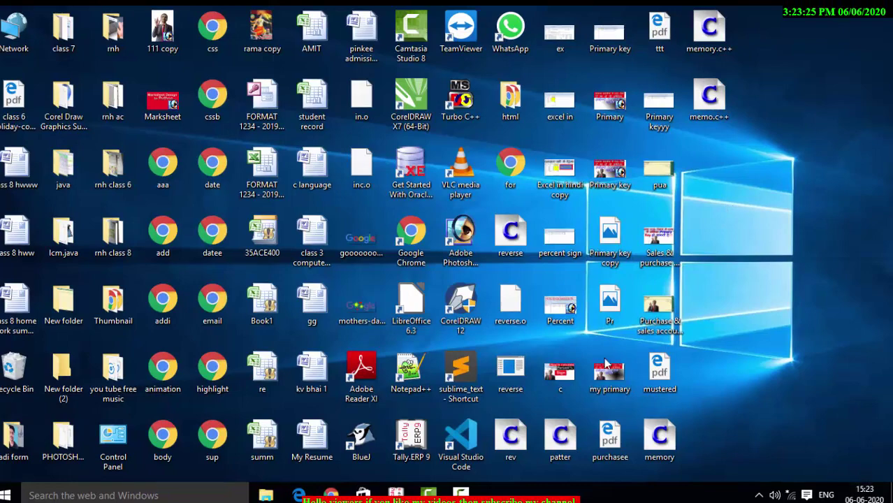
# Step: Launch Tally.ERP 9 and bring up a blank Receipt voucher No. 1 dated 1-Apr-2020
pyautogui.doubleClick(411, 439)
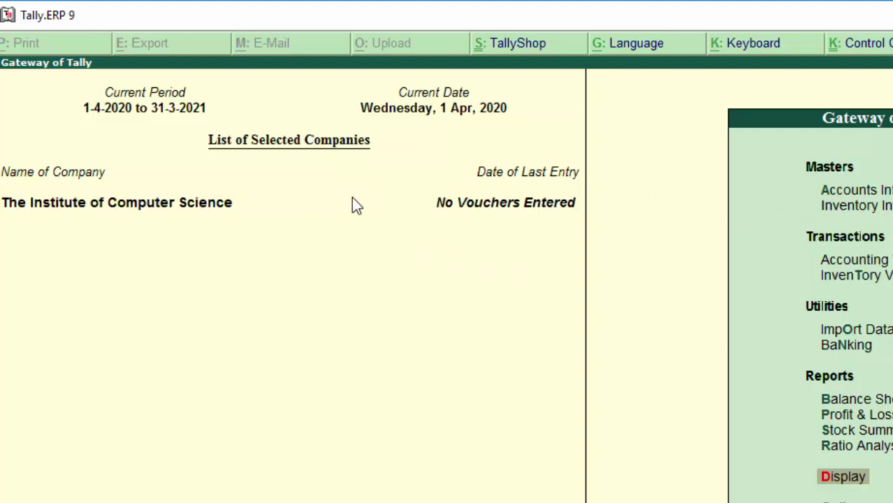
pyautogui.click(864, 263)
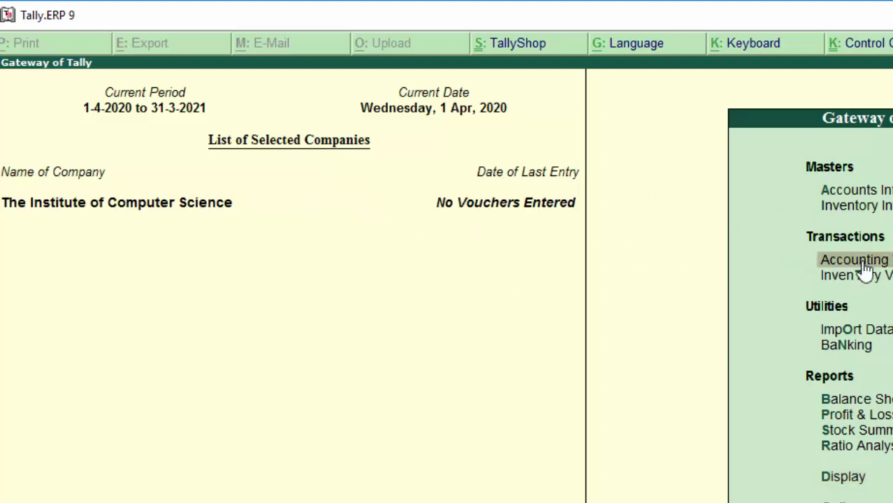
pyautogui.click(866, 267)
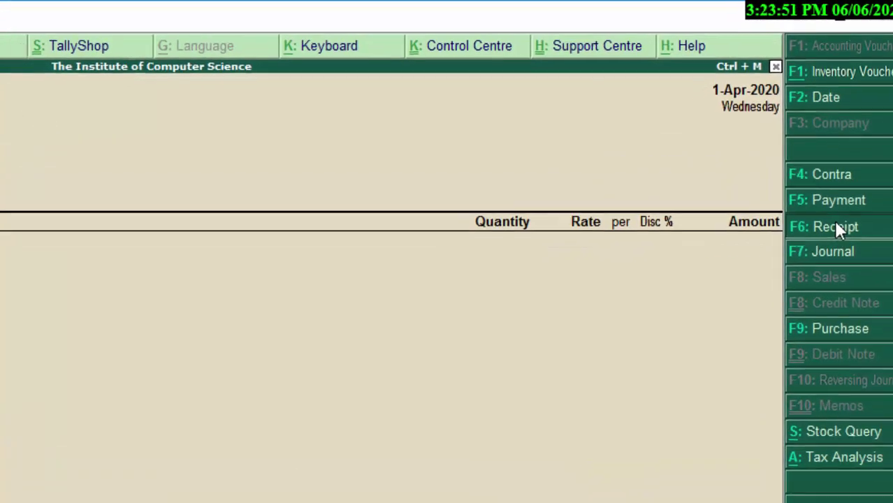
pyautogui.click(835, 241)
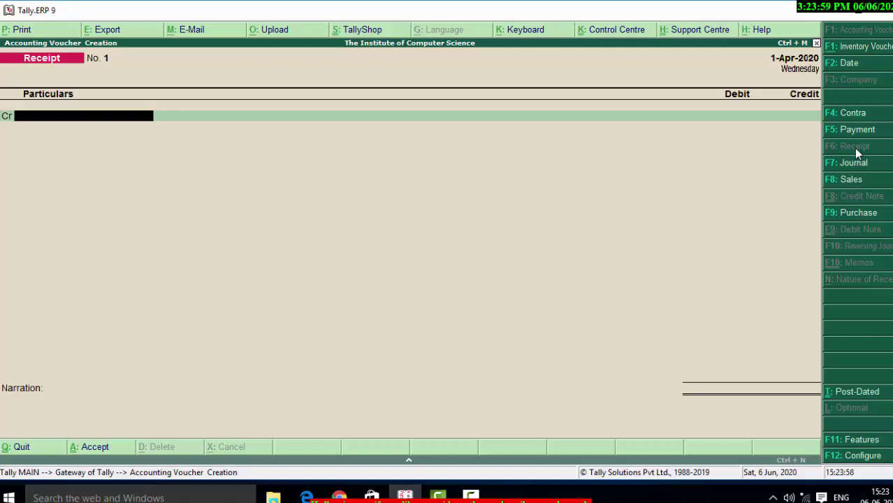
# Step: Create ledger 'Capital A/c' under Capital Account with Regular registration for the credit line
pyautogui.hotkey('alt', 'c')
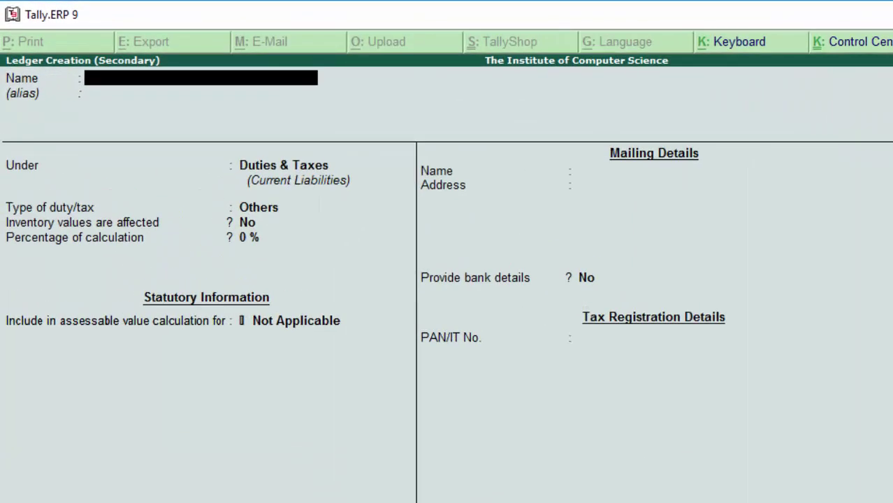
pyautogui.write('Ca')
pyautogui.write('p')
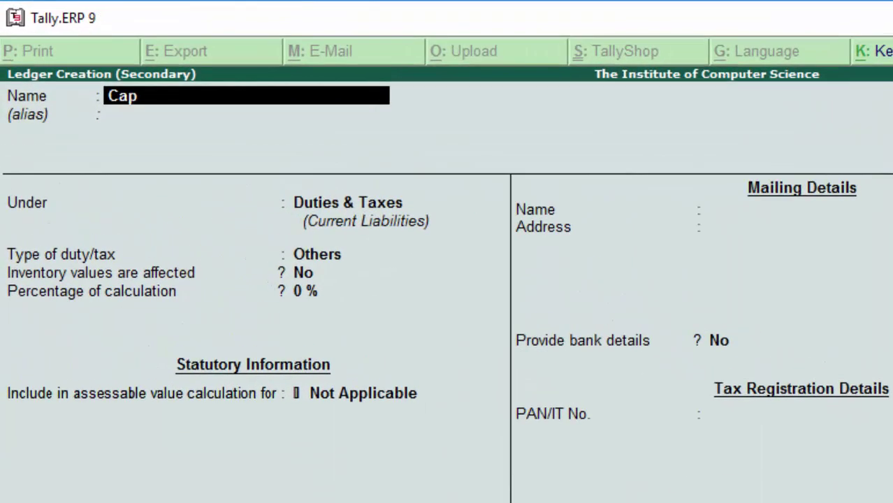
pyautogui.write('it')
pyautogui.write('a')
pyautogui.write('l')
pyautogui.write(' A.')
pyautogui.press('BackSpace')
pyautogui.press('BackSpace')
pyautogui.write('al A/c')
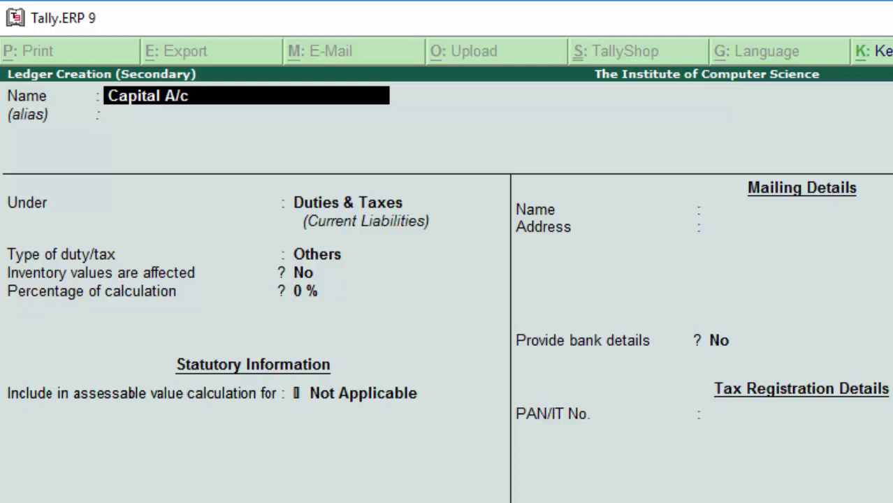
pyautogui.press('Return')
pyautogui.press('Return')
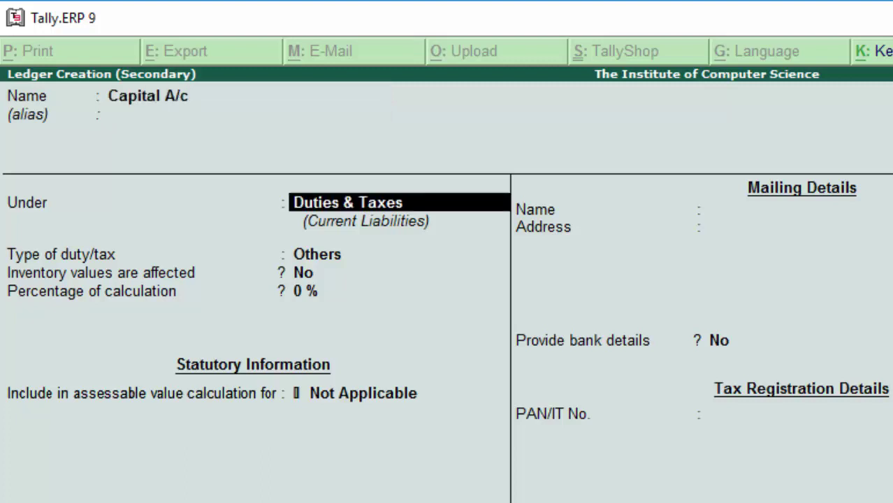
pyautogui.write('C')
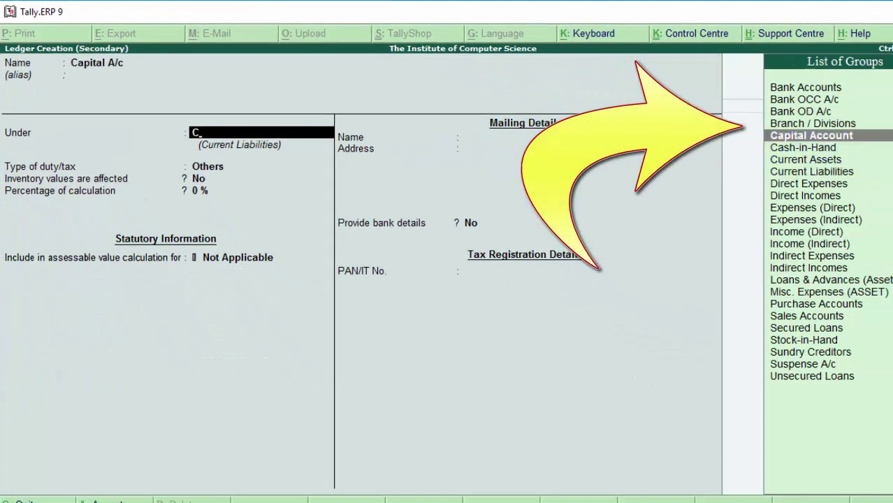
pyautogui.press('Return')
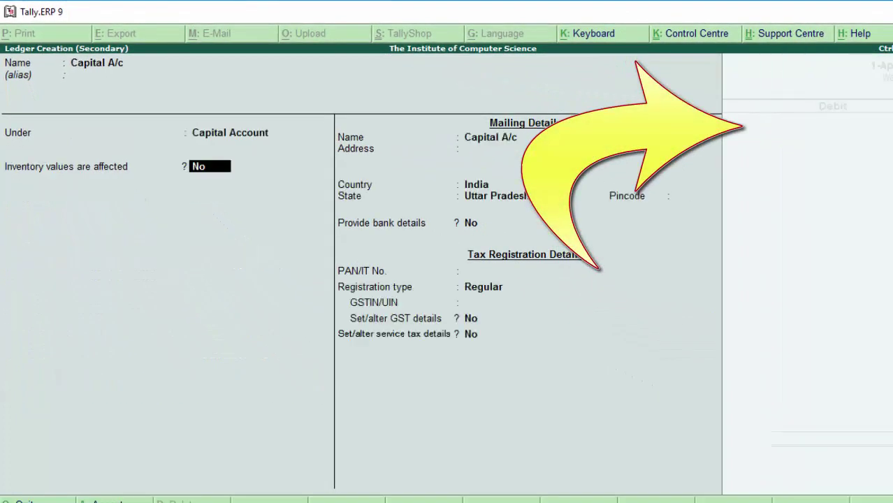
pyautogui.press('Return')
pyautogui.press('Return')
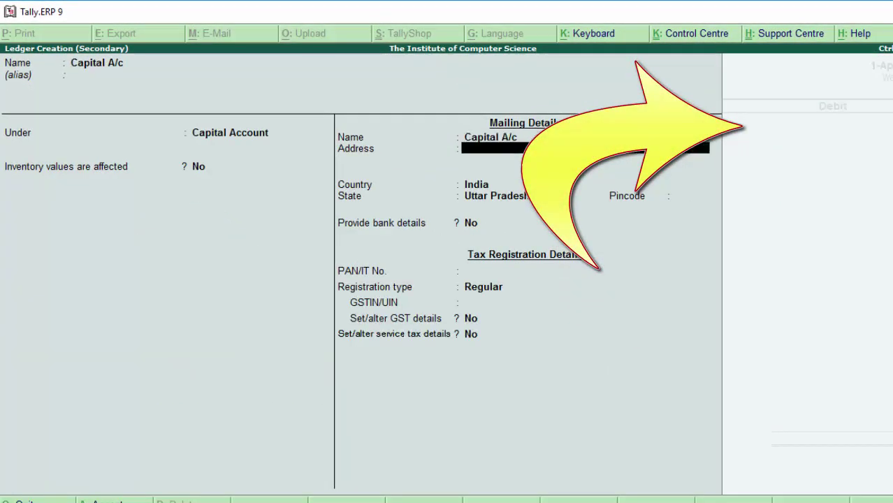
pyautogui.press('Return')
pyautogui.press('Return')
pyautogui.press('Return')
pyautogui.press('Return')
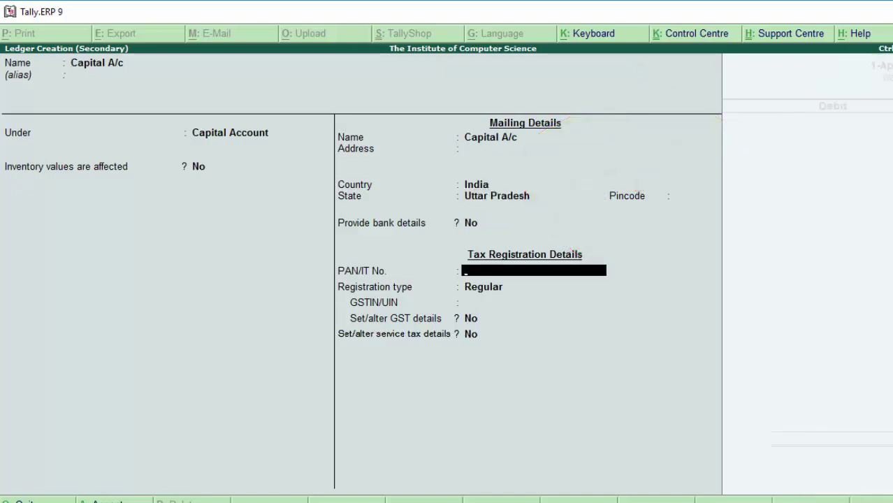
pyautogui.press('Return')
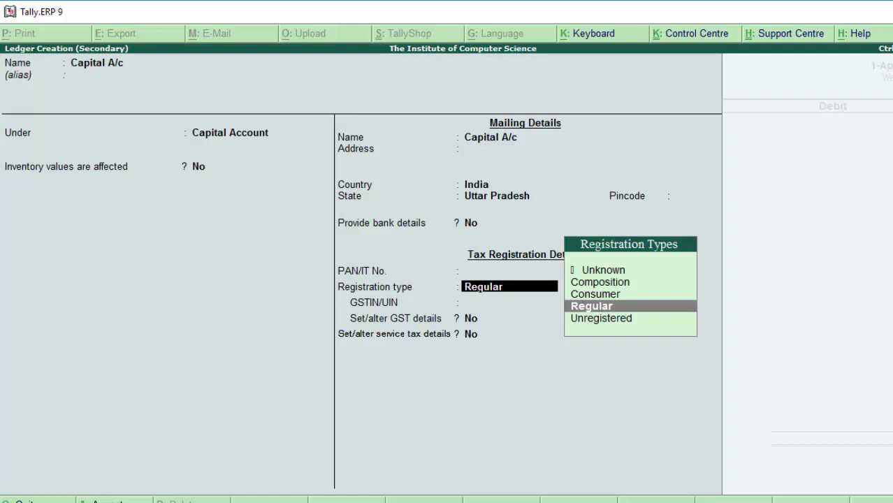
pyautogui.press('Return')
pyautogui.press('Return')
pyautogui.press('Return')
pyautogui.press('Return')
pyautogui.press('Return')
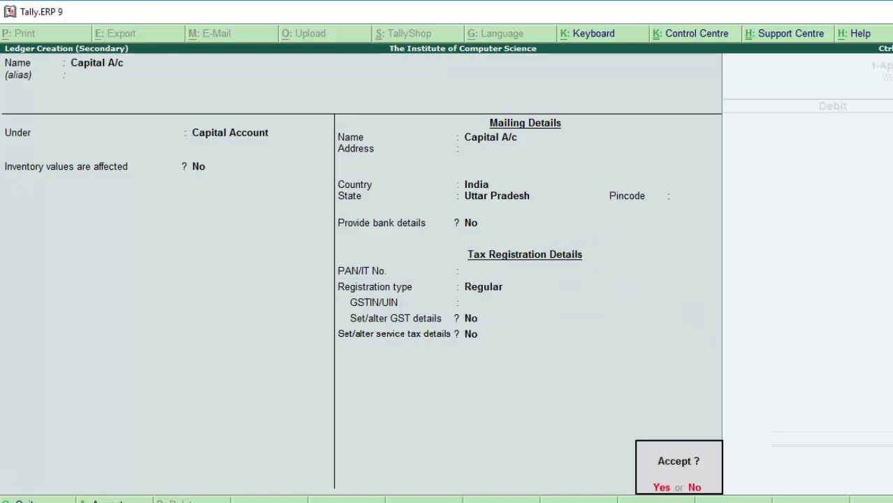
pyautogui.press('Return')
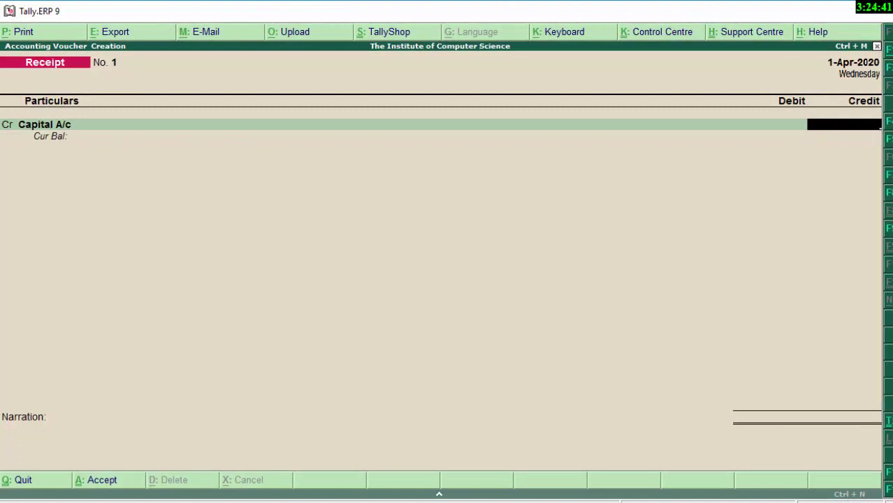
# Step: Credit Capital A/c and debit Cash 5,00,000.00, then save Receipt No. 1
pyautogui.write('5')
pyautogui.write(',00,000')
pyautogui.write('.00')
pyautogui.press('Return')
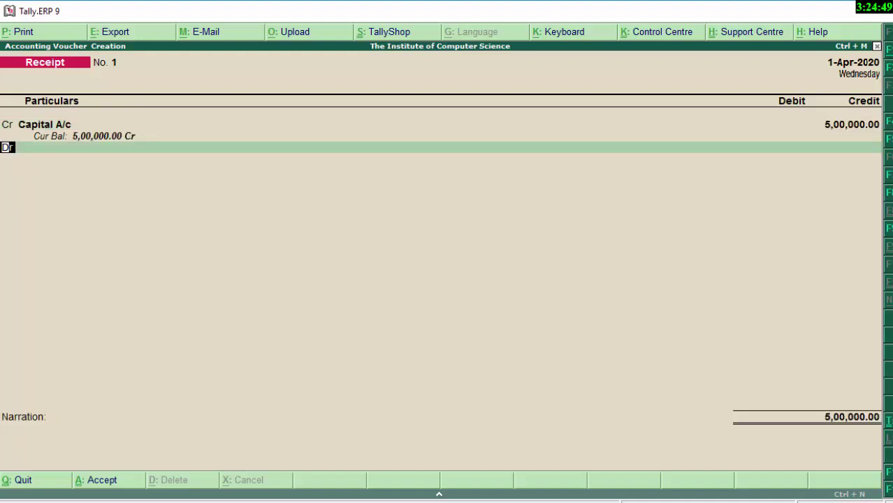
pyautogui.press('Return')
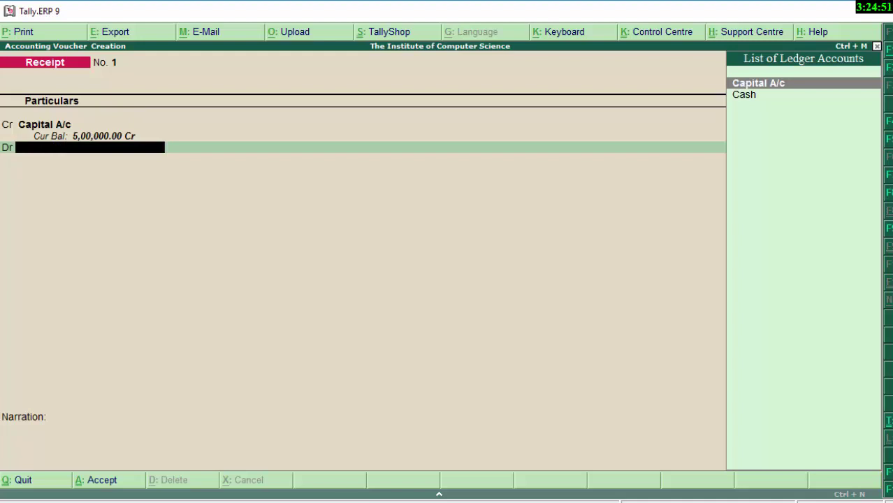
pyautogui.press('Down')
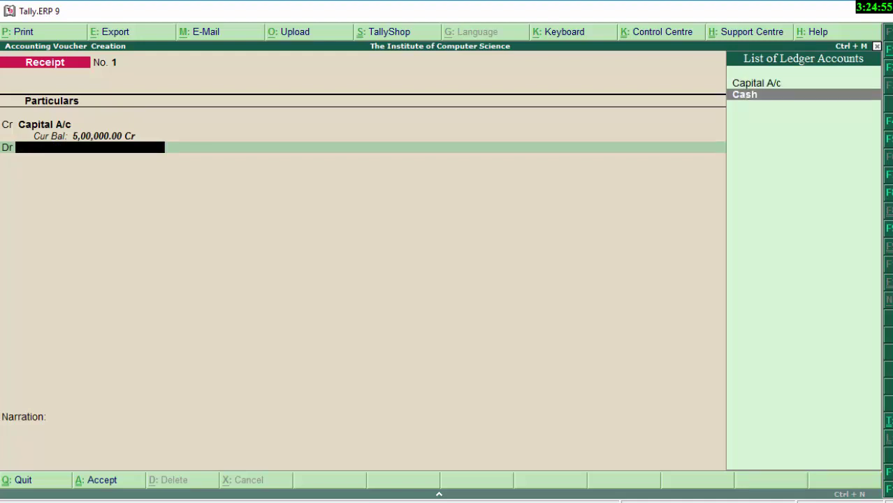
pyautogui.press('Return')
pyautogui.press('Return')
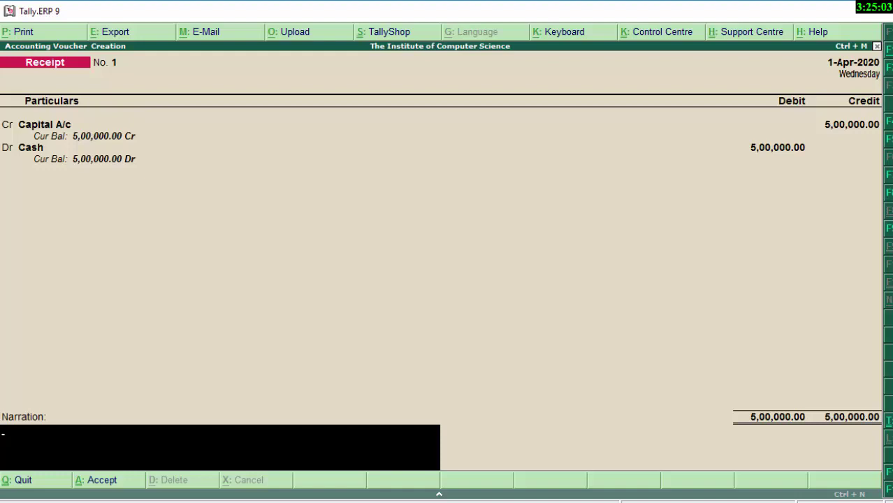
pyautogui.press('Return')
pyautogui.press('Return')
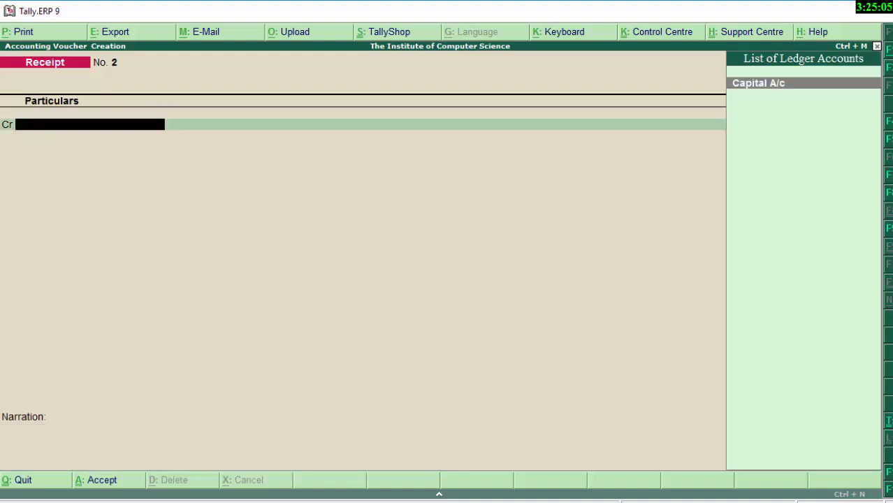
# Step: Leave the blank receipt and start a new ledger under Accounts Info > Ledgers
pyautogui.press('Escape')
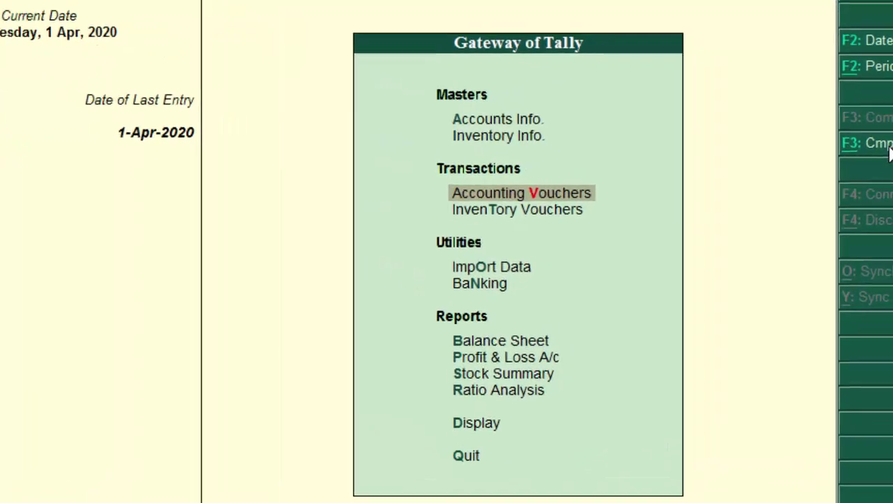
pyautogui.press('Up')
pyautogui.press('Up')
pyautogui.press('Return')
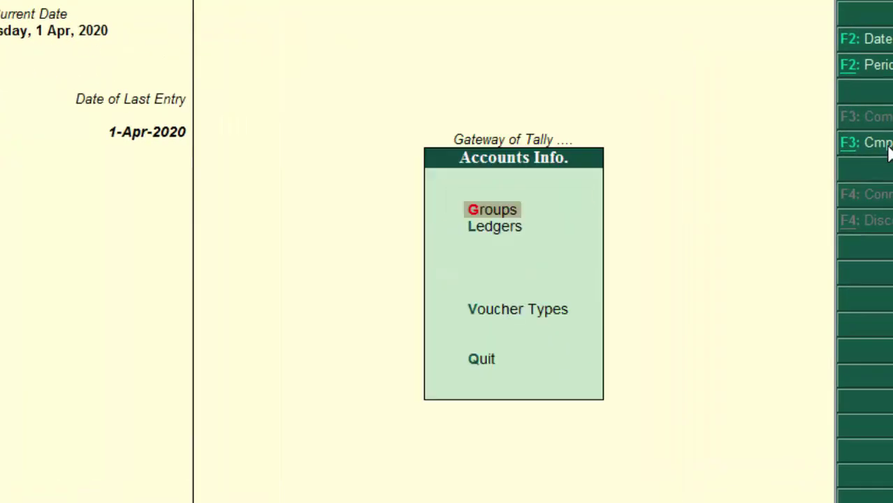
pyautogui.press('Down')
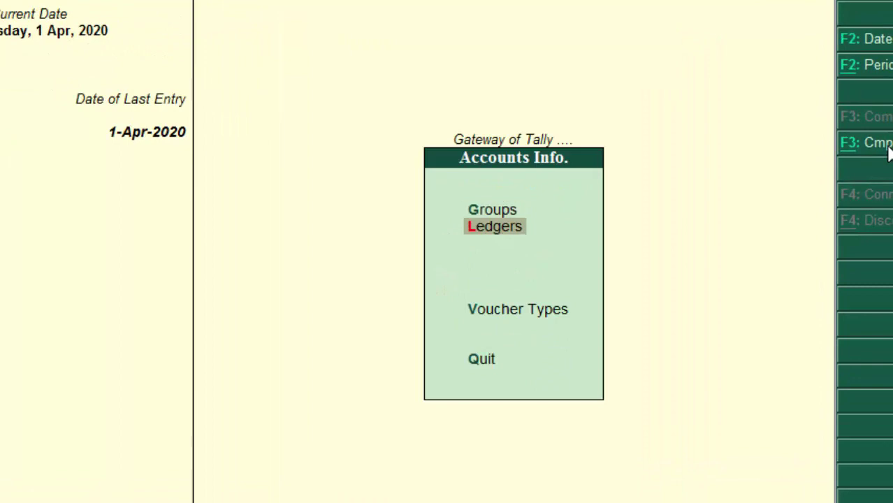
pyautogui.press('Return')
pyautogui.press('Return')
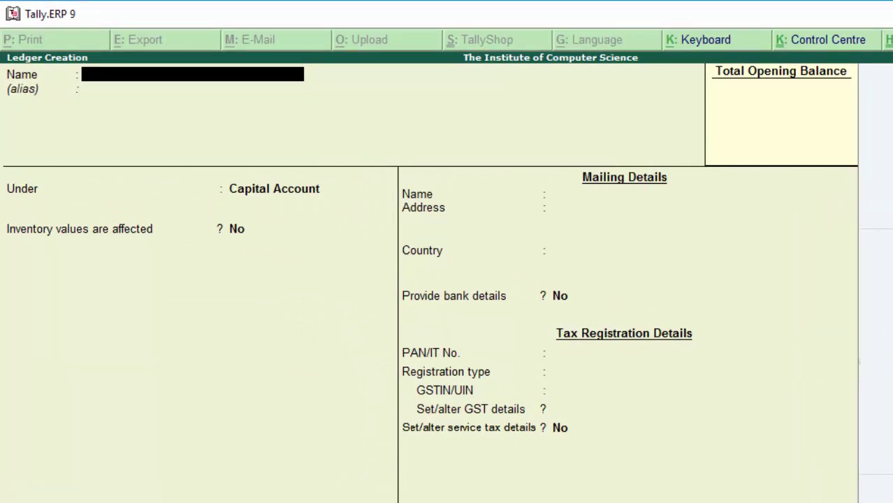
# Step: Create 'Purchasea/c' under Purchase Accounts with Goods supply and service tax Not Applicable
pyautogui.write('Purc')
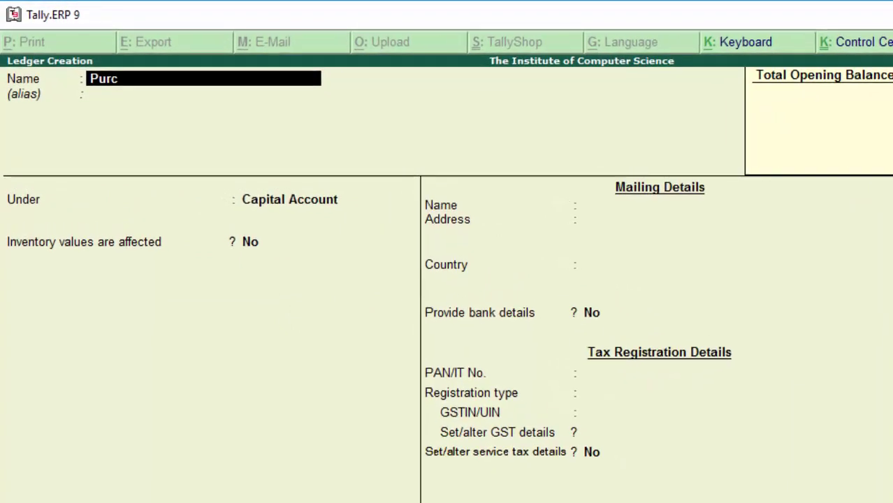
pyautogui.write('hase')
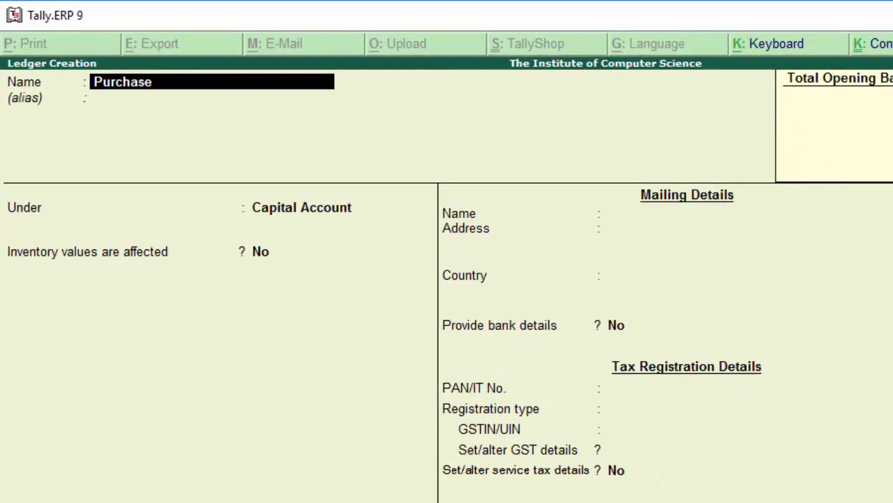
pyautogui.write('a/c')
pyautogui.press('Return')
pyautogui.press('Return')
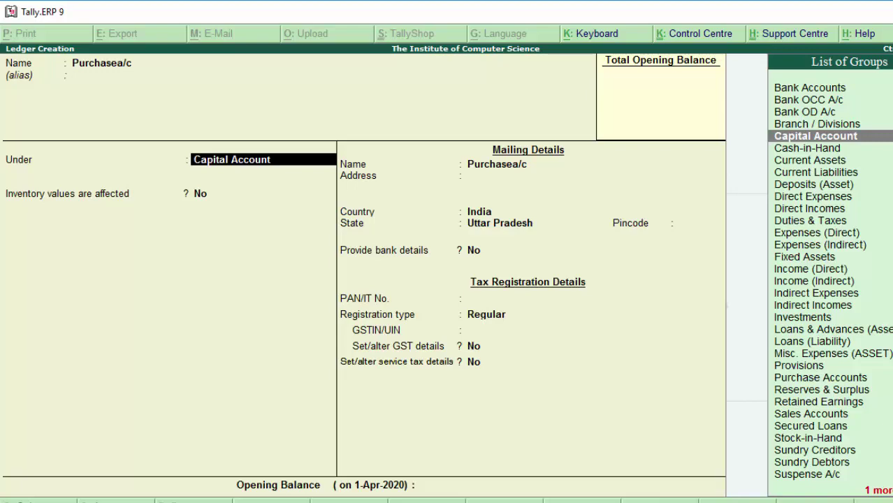
pyautogui.write('P')
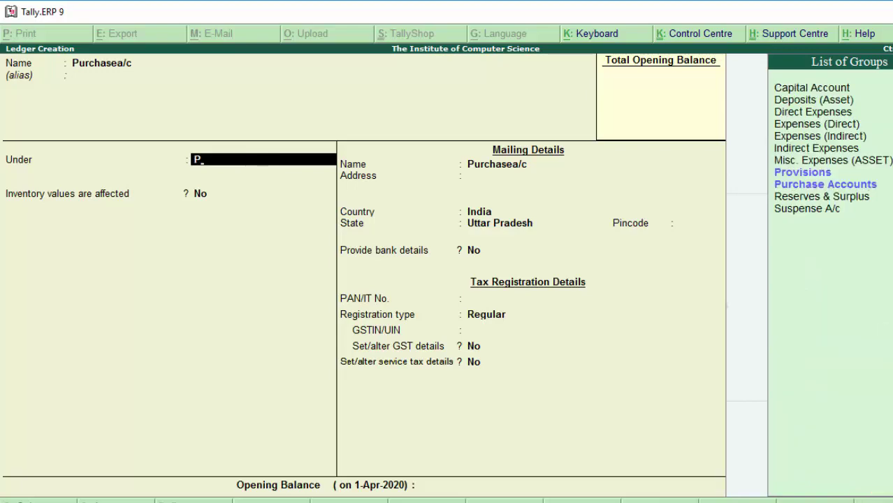
pyautogui.write('u')
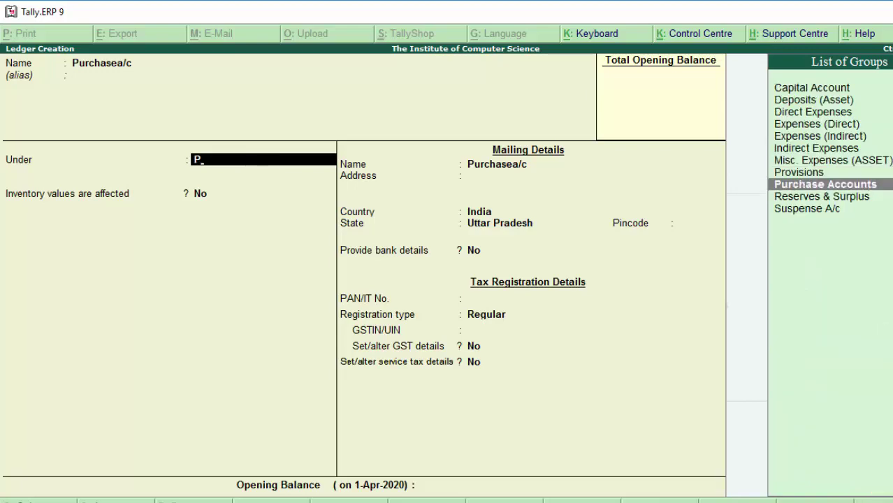
pyautogui.press('Return')
pyautogui.press('Return')
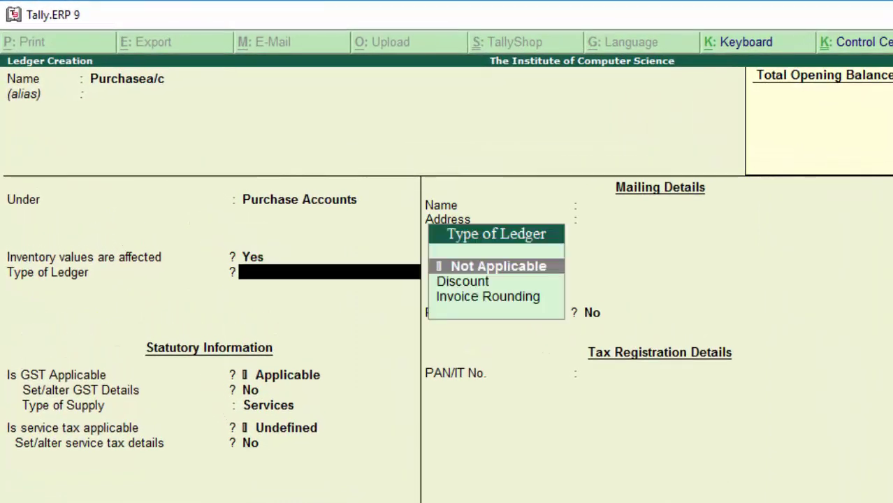
pyautogui.press('Return')
pyautogui.press('Return')
pyautogui.press('Return')
pyautogui.press('Return')
pyautogui.press('Return')
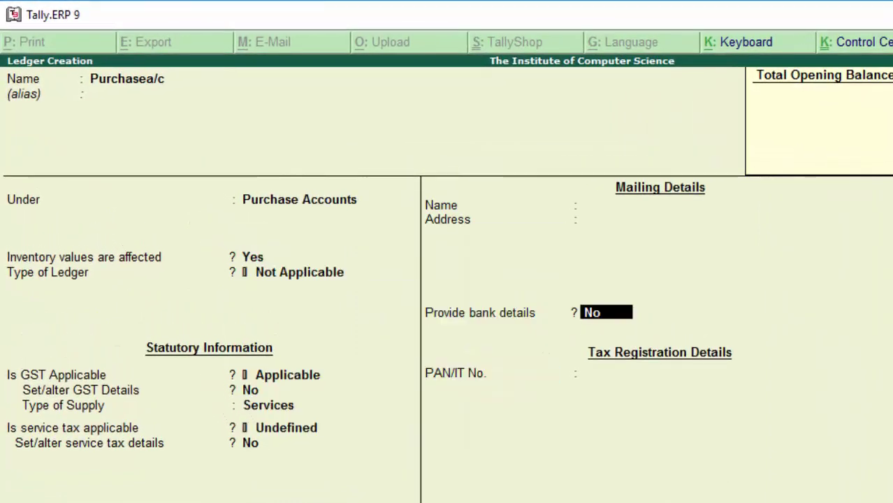
pyautogui.press('Return')
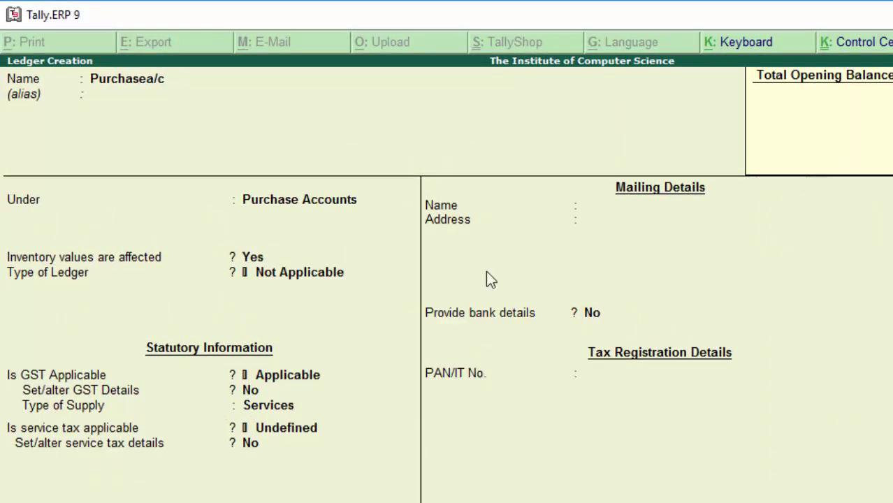
pyautogui.write('g')
pyautogui.press('Return')
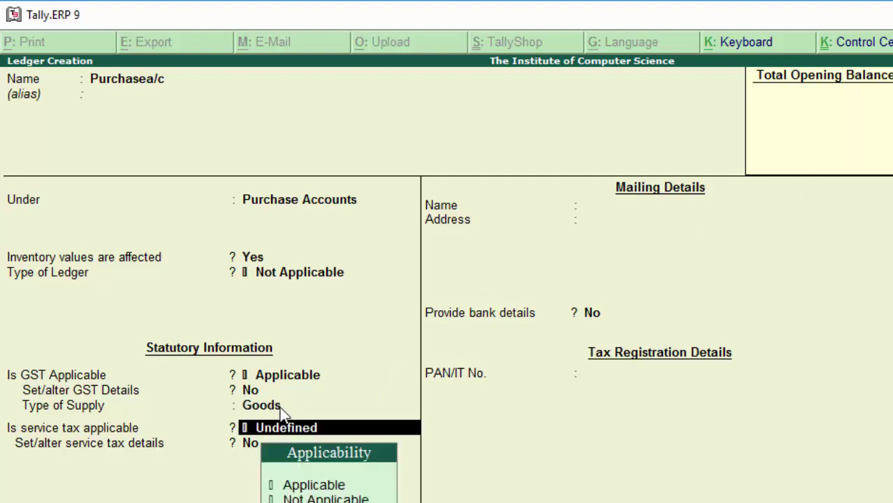
pyautogui.press('Down')
pyautogui.press('Return')
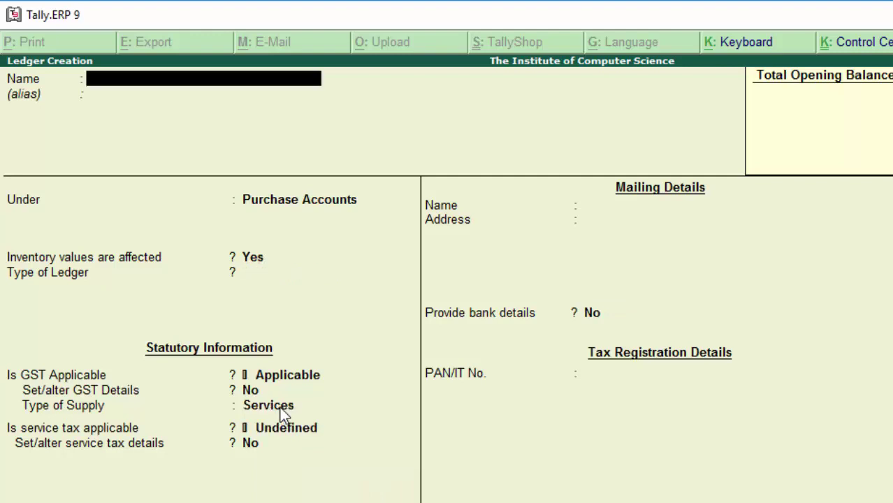
# Step: Create 'Sales A/c' under Sales Accounts, inventory affected, with Goods as type of supply
pyautogui.write('Sal')
pyautogui.write('es a/')
pyautogui.write('c')
pyautogui.press('Return')
pyautogui.press('Return')
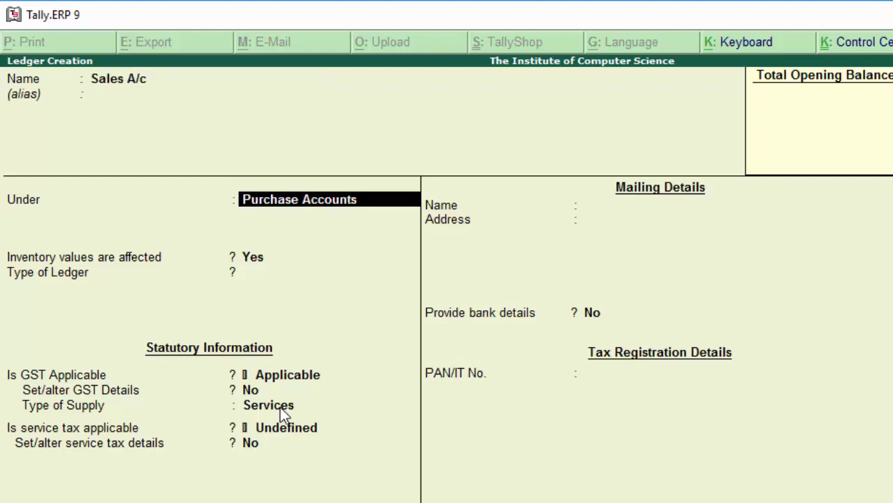
pyautogui.write('S')
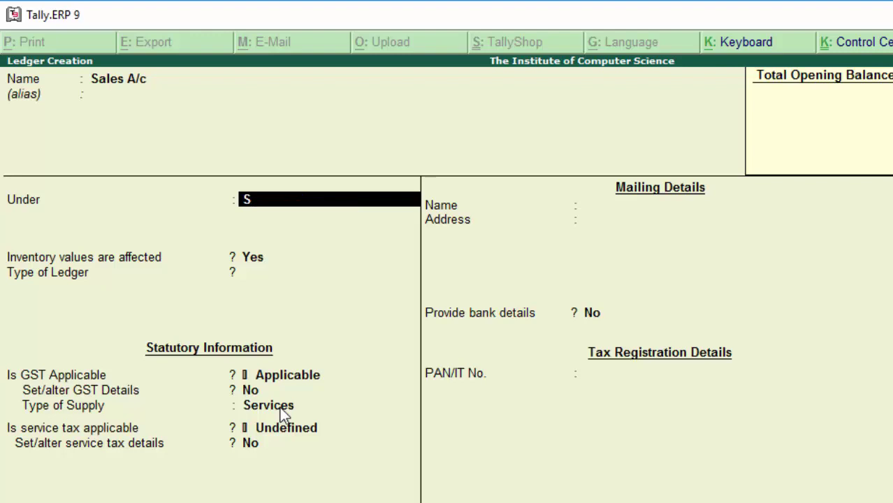
pyautogui.press('Return')
pyautogui.press('Return')
pyautogui.press('Return')
pyautogui.press('Return')
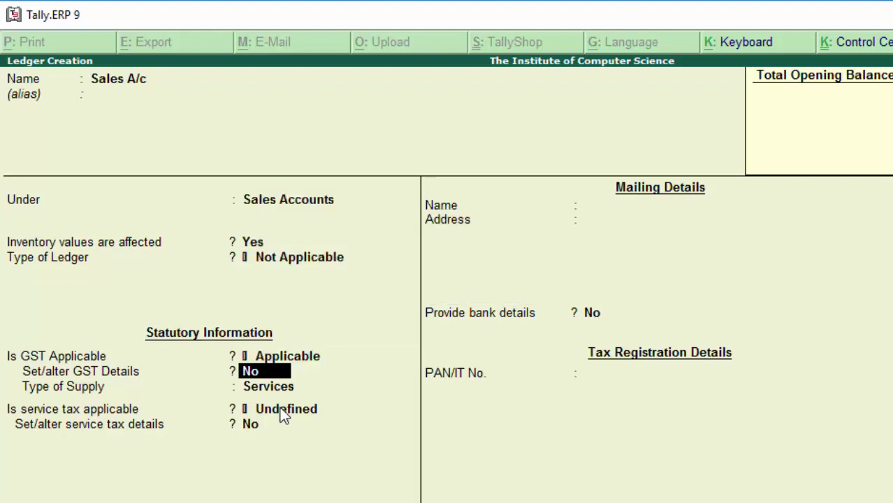
pyautogui.press('Return')
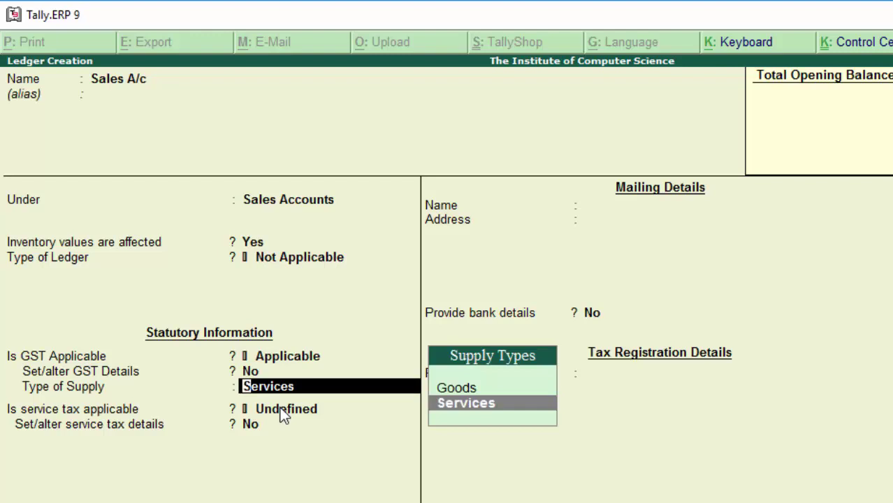
pyautogui.press('Up')
pyautogui.press('Return')
pyautogui.press('Return')
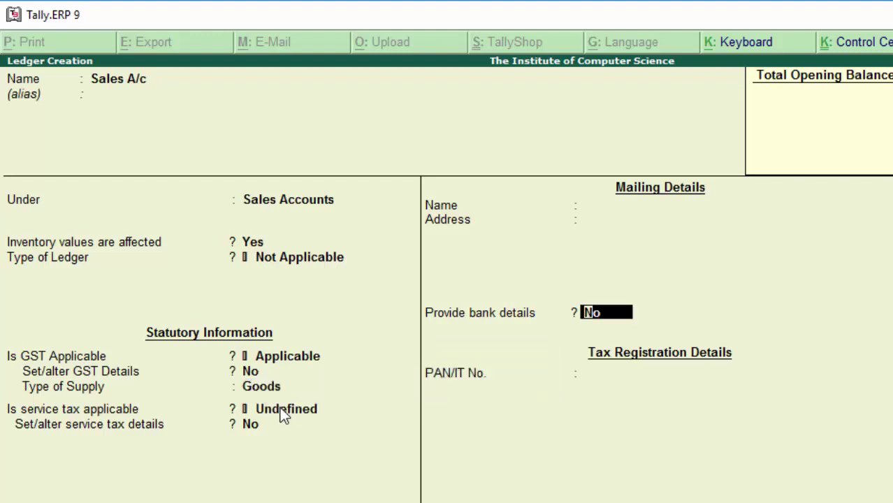
pyautogui.press('Return')
pyautogui.press('Return')
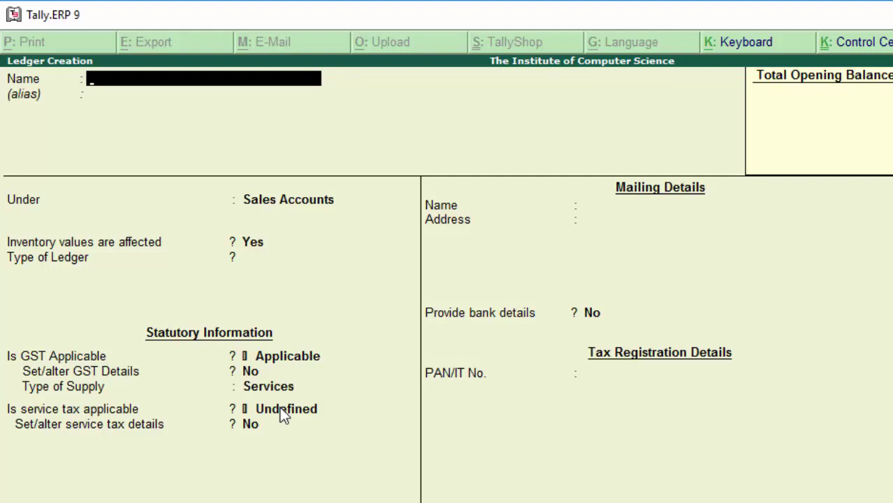
# Step: Create the creditor party ledger under Sundry Creditors with balances maintained bill-by-bill
pyautogui.write('Cre')
pyautogui.write('dito')
pyautogui.write('r')
pyautogui.write(' Ra')
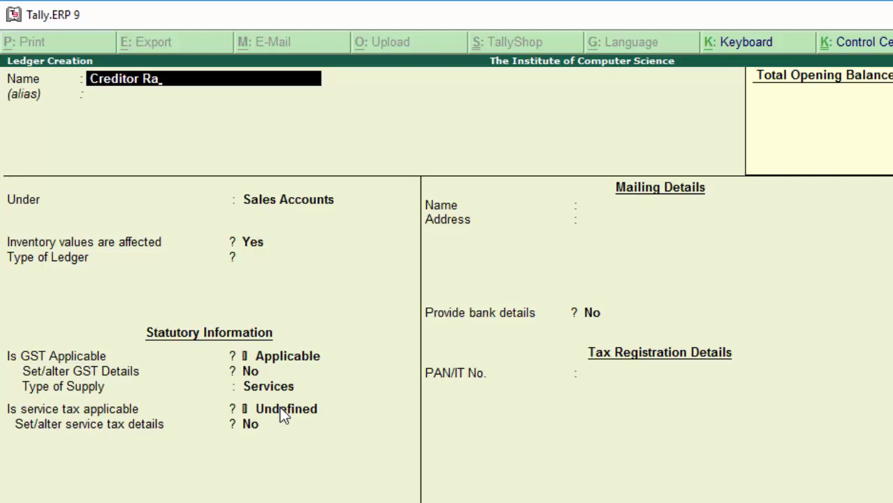
pyautogui.write('m')
pyautogui.press('Return')
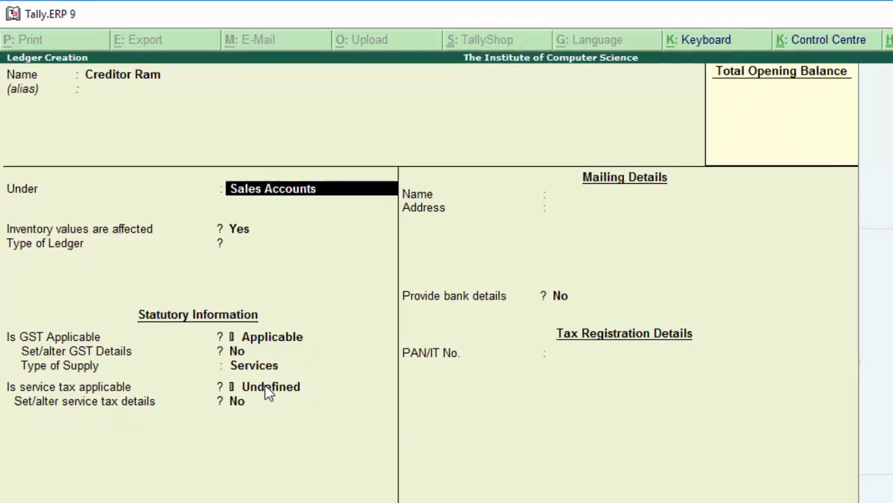
pyautogui.write('S')
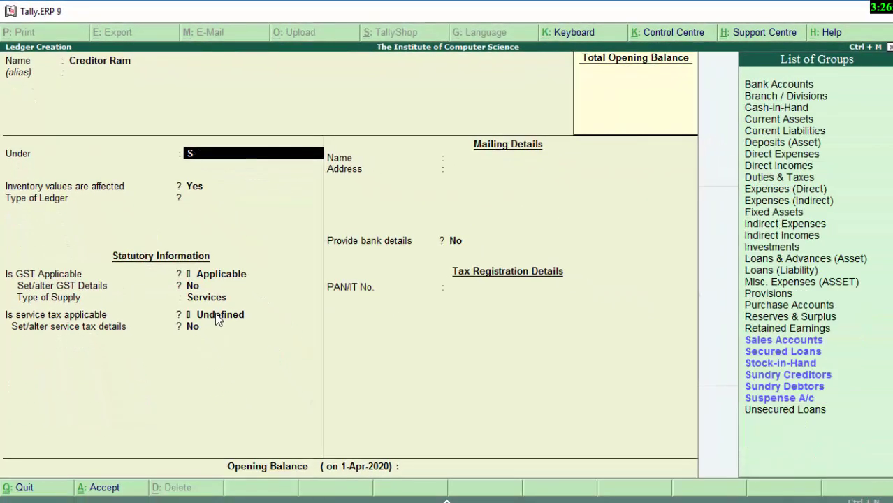
pyautogui.press('Down')
pyautogui.press('Down')
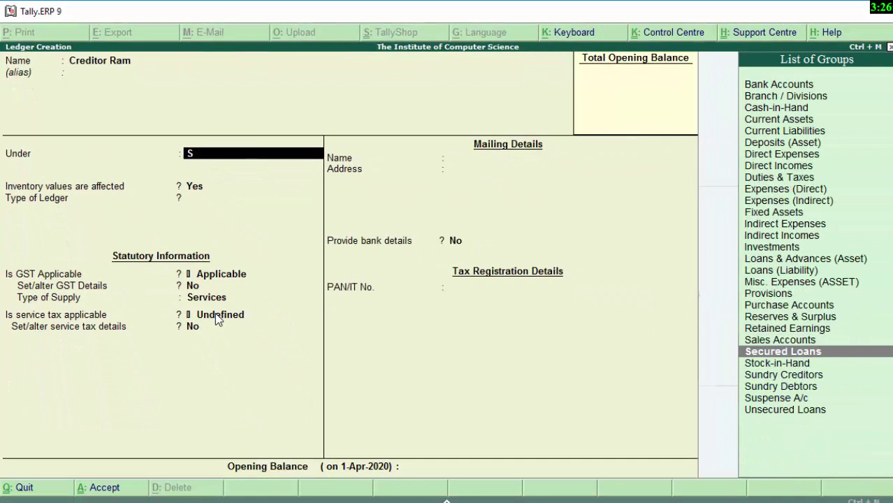
pyautogui.press('Down')
pyautogui.press('Down')
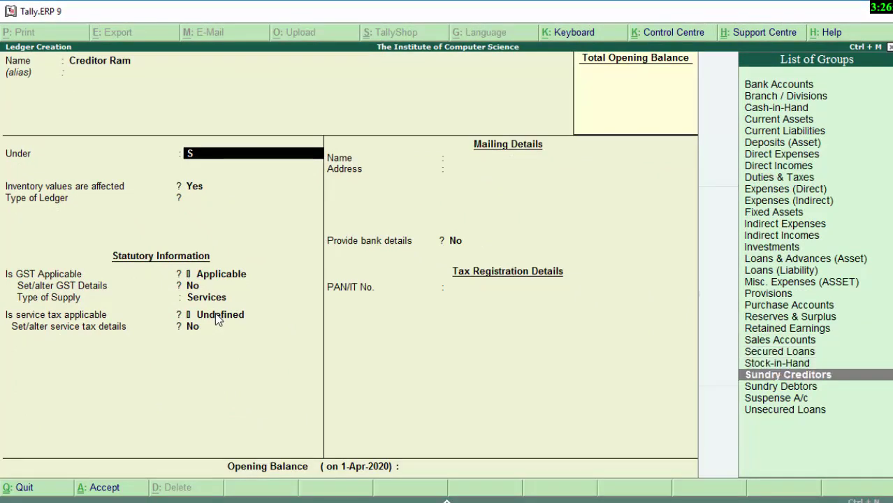
pyautogui.press('Return')
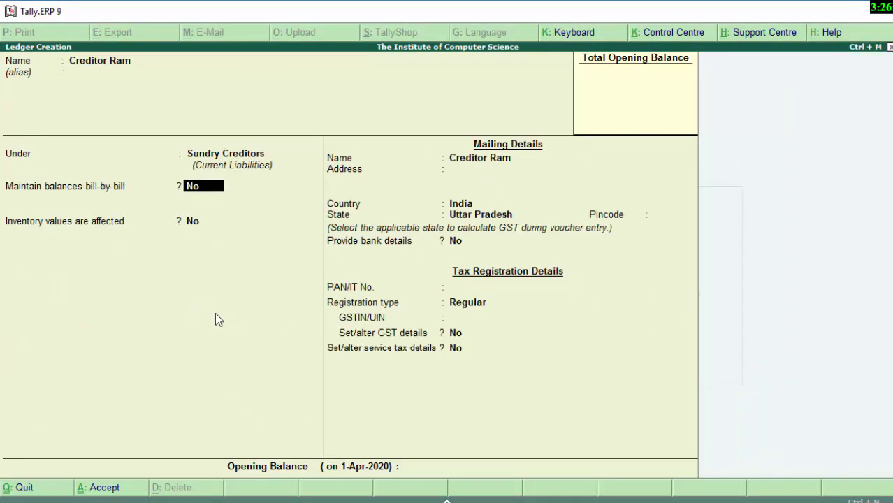
pyautogui.write('y')
pyautogui.press('Return')
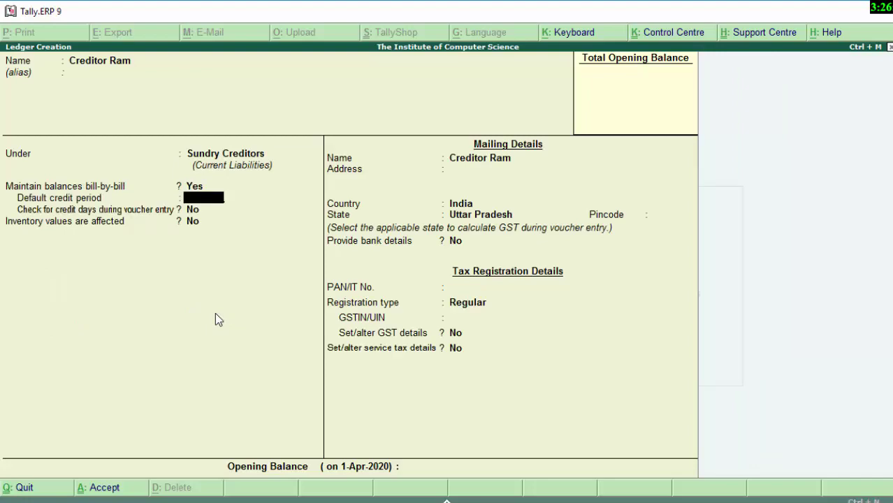
pyautogui.press('Return')
pyautogui.press('Return')
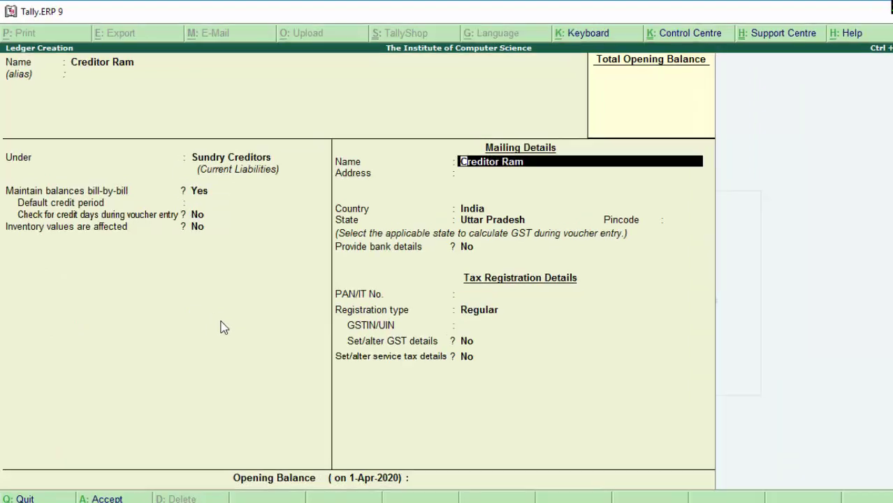
pyautogui.press('Return')
pyautogui.press('Return')
pyautogui.press('Return')
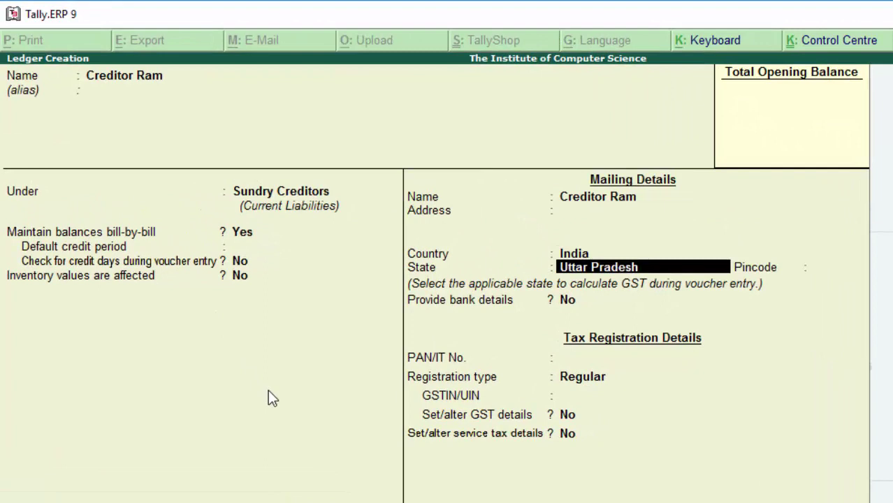
pyautogui.press('Return')
pyautogui.press('Return')
pyautogui.press('Return')
pyautogui.press('Return')
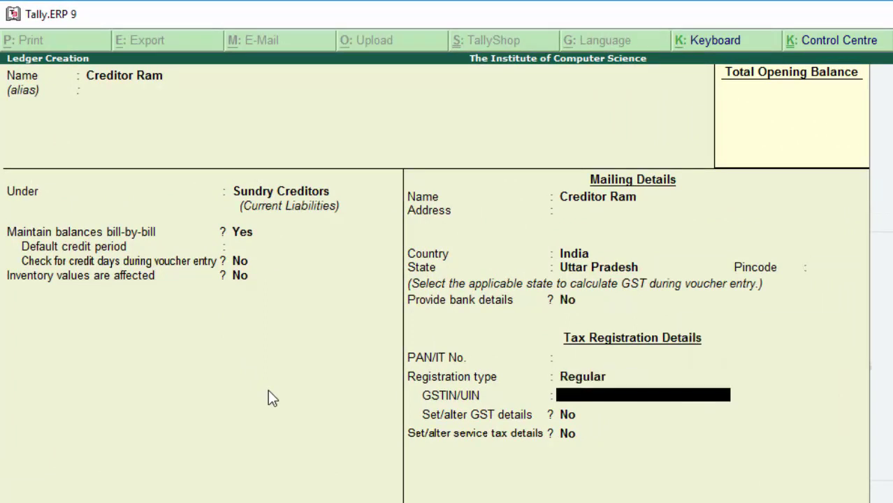
pyautogui.press('Return')
pyautogui.press('Return')
pyautogui.press('Return')
pyautogui.press('Return')
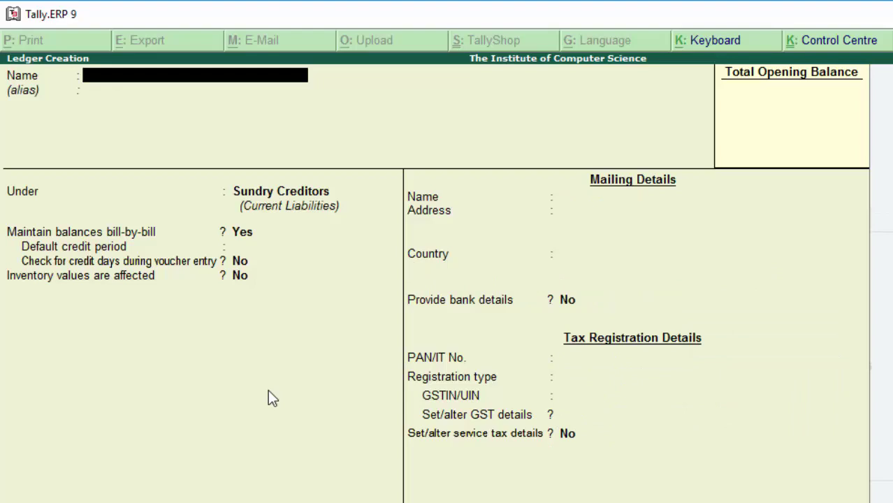
# Step: Create the debtor party ledger under Sundry Debtors, keeping bill-by-bill balances on
pyautogui.write('De')
pyautogui.write('btor')
pyautogui.write(' Shya')
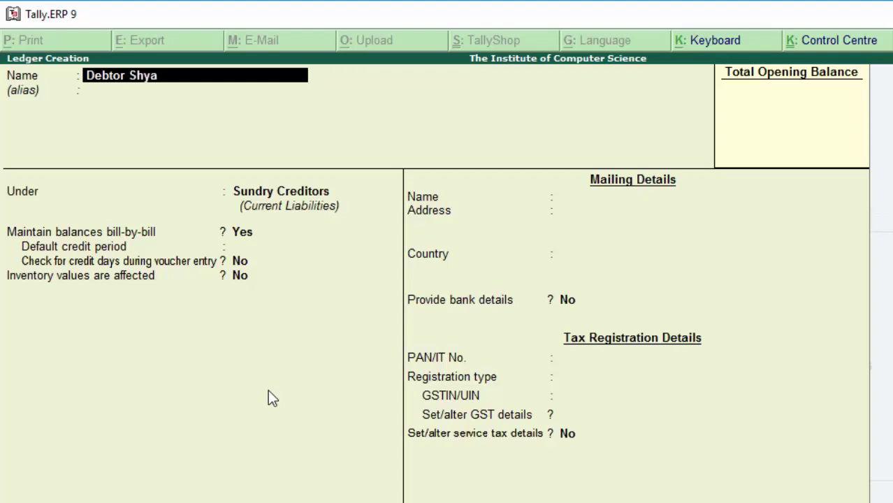
pyautogui.write('m')
pyautogui.press('Return')
pyautogui.press('Return')
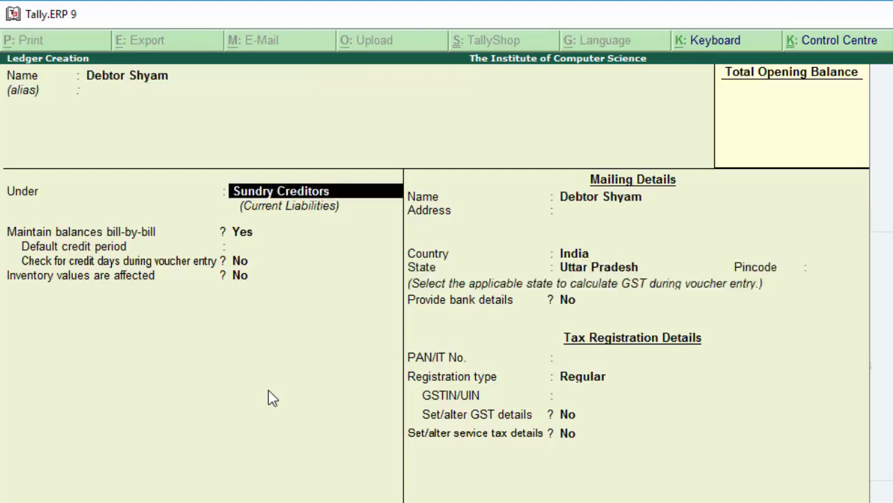
pyautogui.write('S')
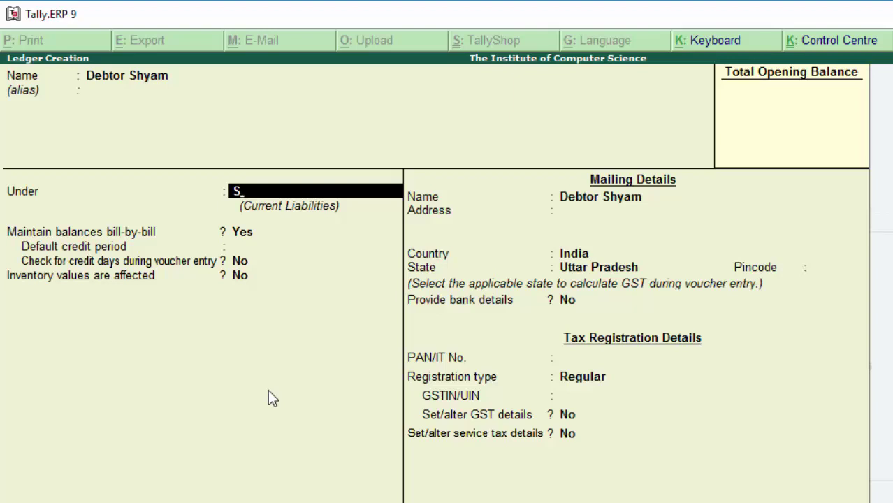
pyautogui.press('Down')
pyautogui.press('Return')
pyautogui.press('Return')
pyautogui.press('Return')
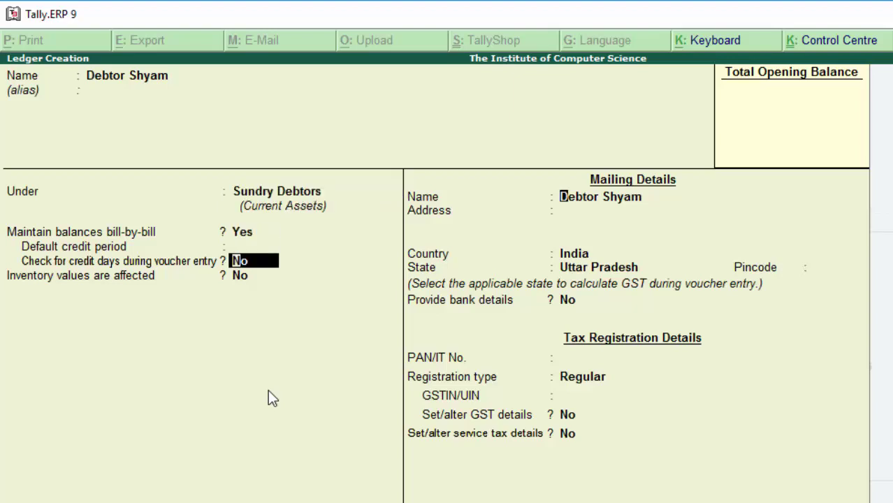
pyautogui.press('Return')
pyautogui.press('Return')
pyautogui.press('Return')
pyautogui.press('Return')
pyautogui.press('Return')
pyautogui.press('Return')
pyautogui.press('Return')
pyautogui.press('Return')
pyautogui.press('Return')
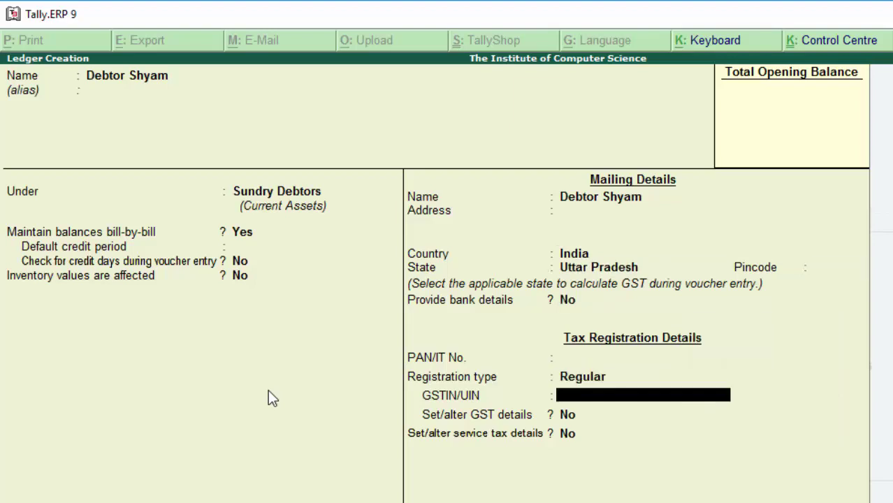
pyautogui.press('Return')
pyautogui.press('Return')
pyautogui.press('Return')
pyautogui.press('Return')
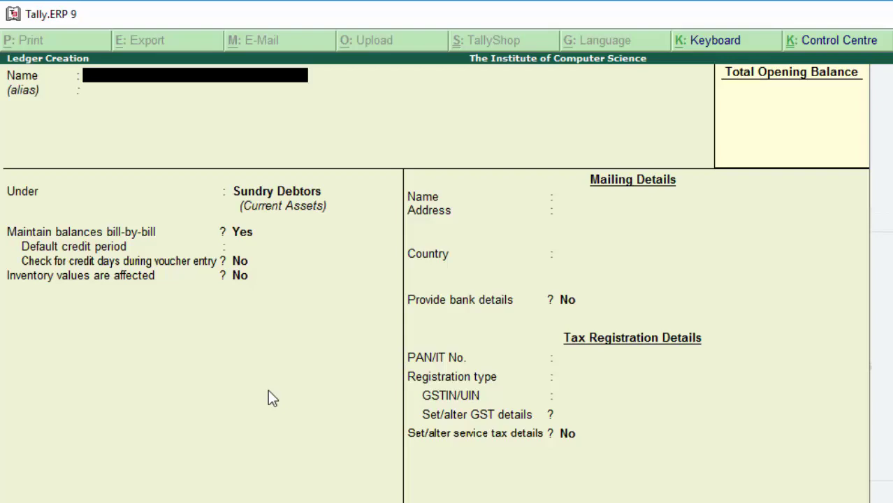
# Step: Return to the Gateway and start a Purchase voucher
pyautogui.press('Escape')
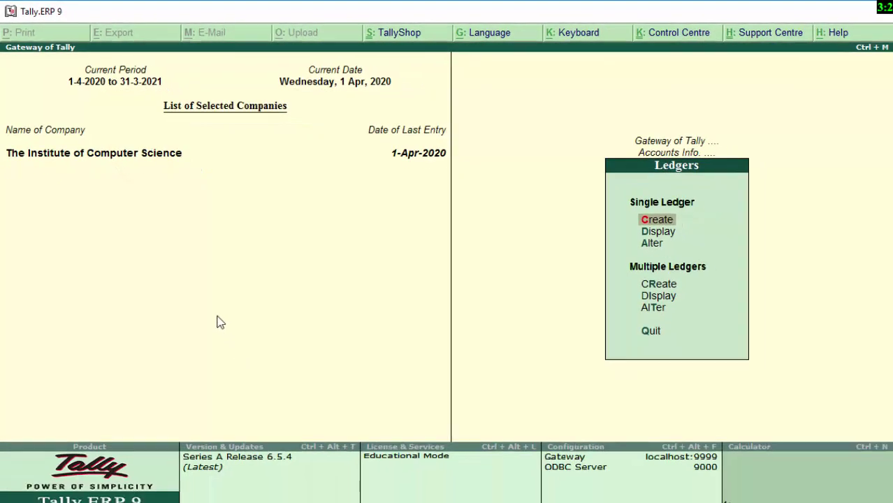
pyautogui.press('Escape')
pyautogui.press('Escape')
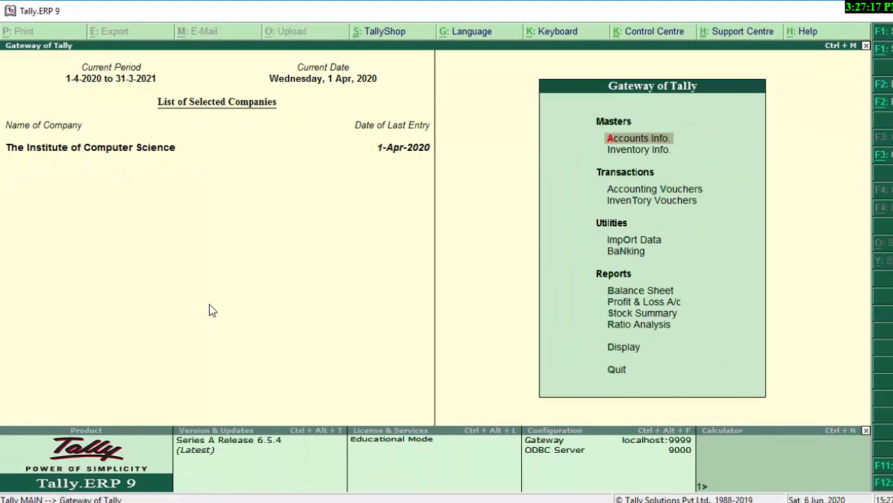
pyautogui.press('v')
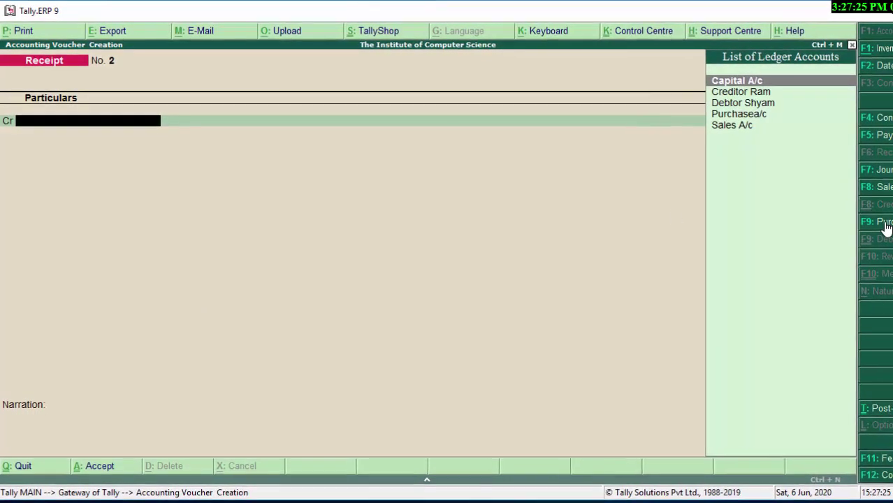
pyautogui.press('F9')
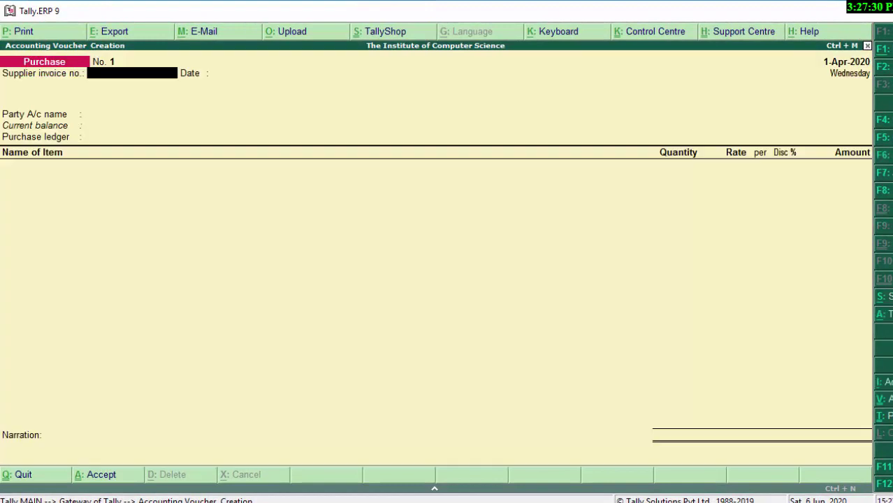
# Step: Enter supplier invoice 654 and correct the voucher date to 1-Apr-2020
pyautogui.write('654')
pyautogui.press('Return')
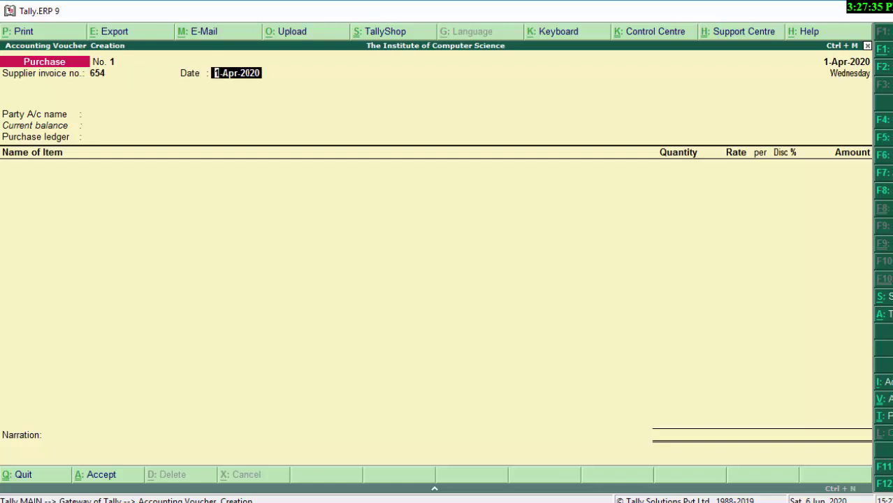
pyautogui.write('2')
pyautogui.write('-4')
pyautogui.write('-20')
pyautogui.write('20')
pyautogui.press('Return')
pyautogui.press('BackSpace')
pyautogui.write('1')
pyautogui.press('Return')
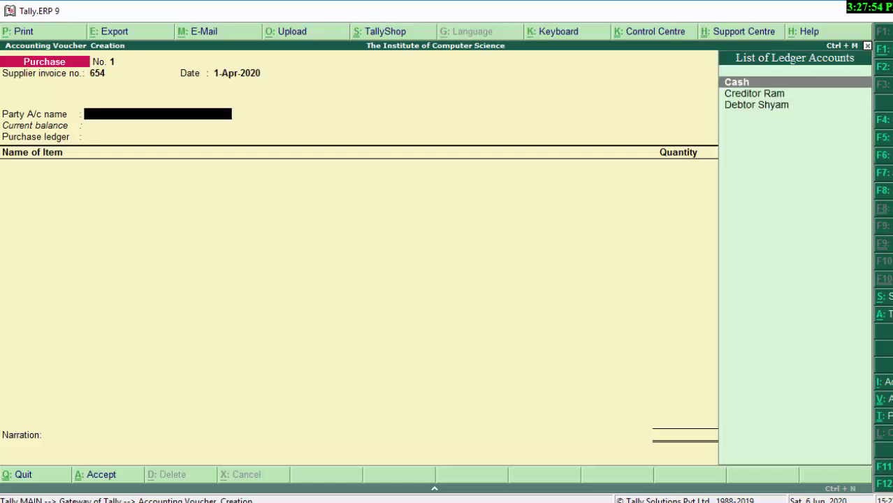
pyautogui.press('Down')
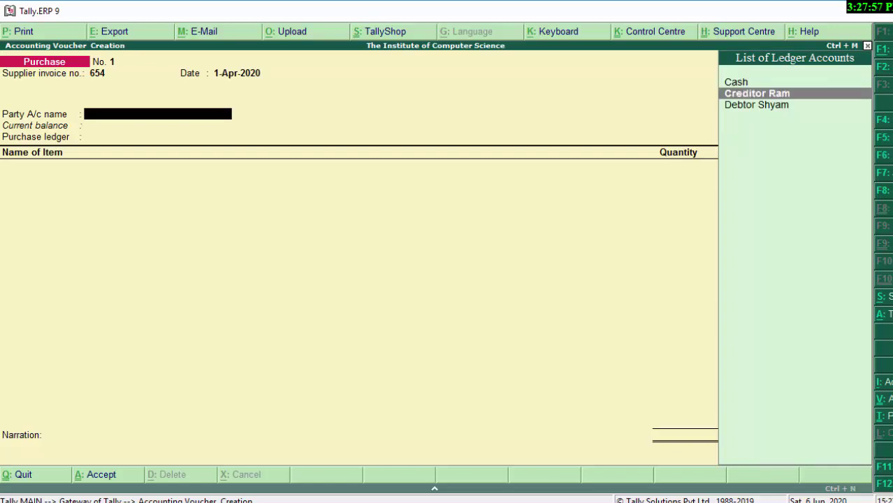
# Step: Select the creditor as party account and fill in the supplier's address in Party Details
pyautogui.press('Return')
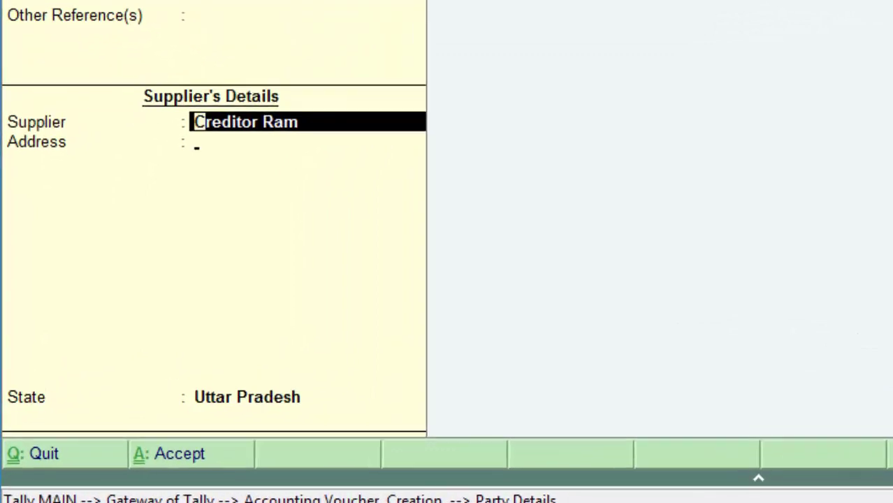
pyautogui.press('Return')
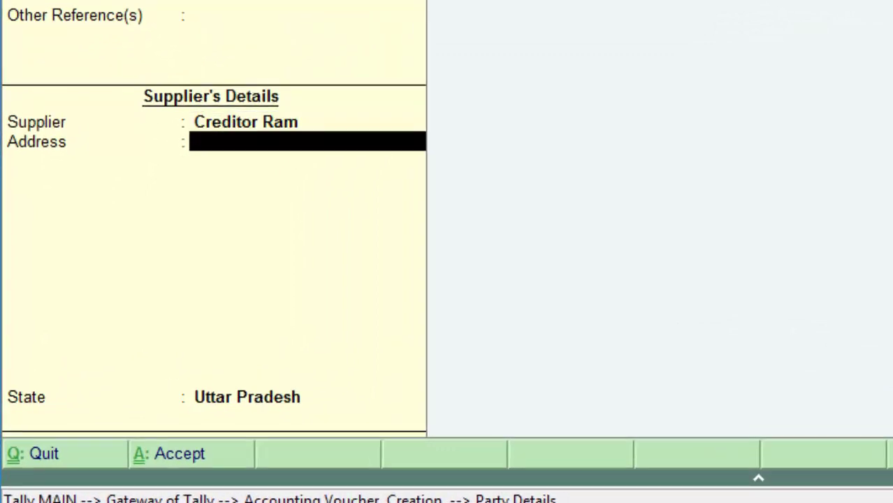
pyautogui.write('Ne')
pyautogui.write('w Colo')
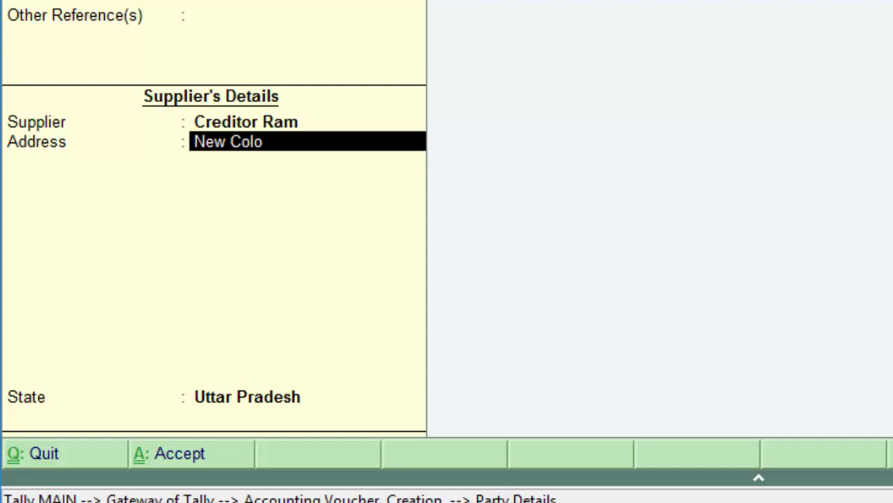
pyautogui.write('ny ')
pyautogui.write('Deori')
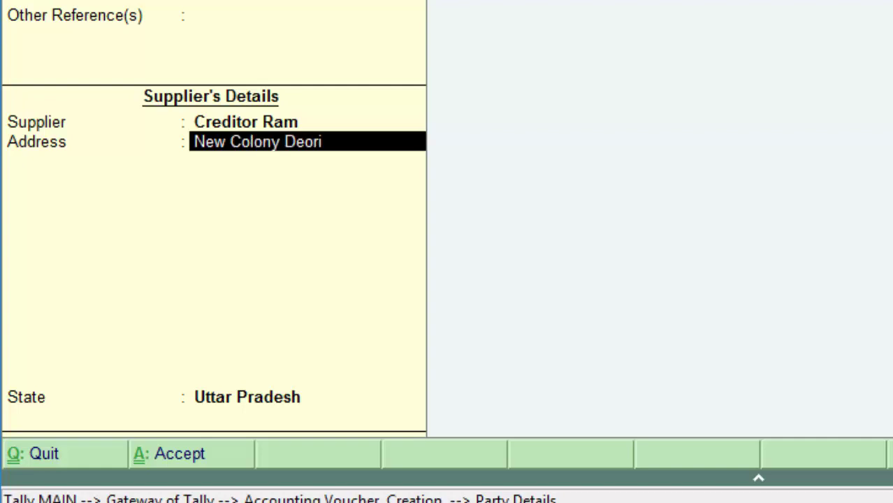
pyautogui.write('a')
pyautogui.press('Return')
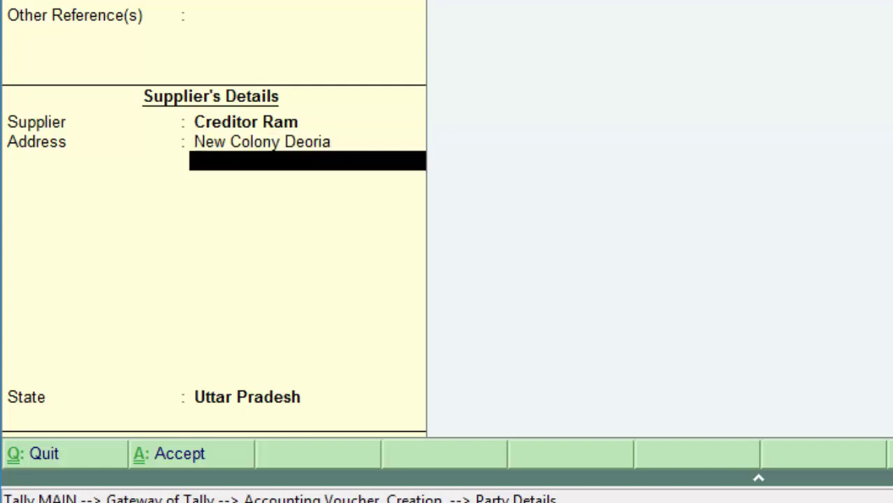
pyautogui.press('Return')
pyautogui.press('Return')
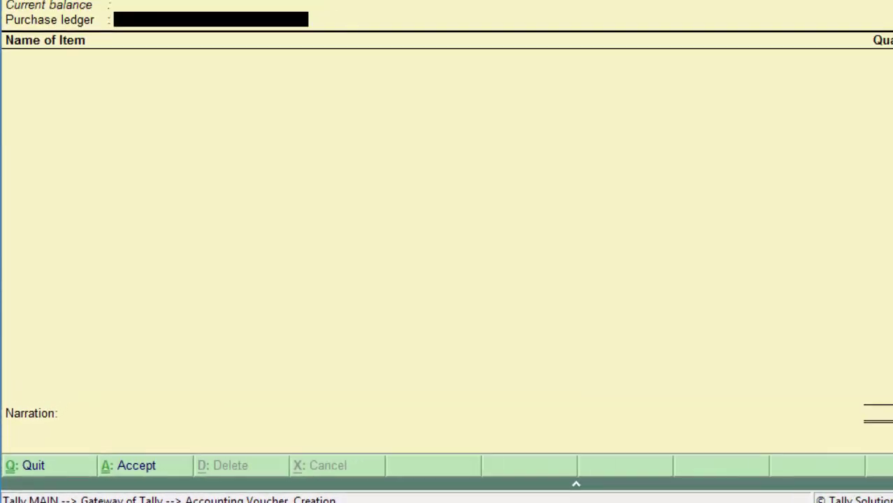
pyautogui.press('Return')
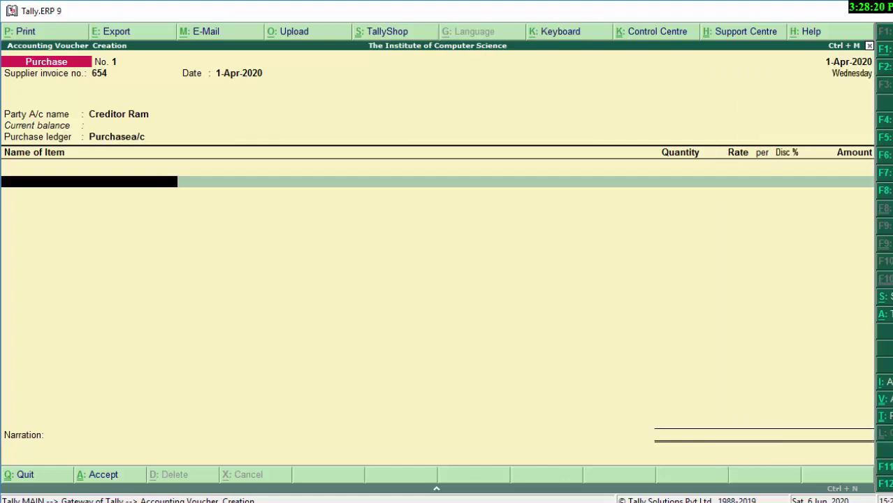
# Step: Create stock item 'Sugar' under Primary and begin a new unit of measure for it
pyautogui.hotkey('alt', 'c')
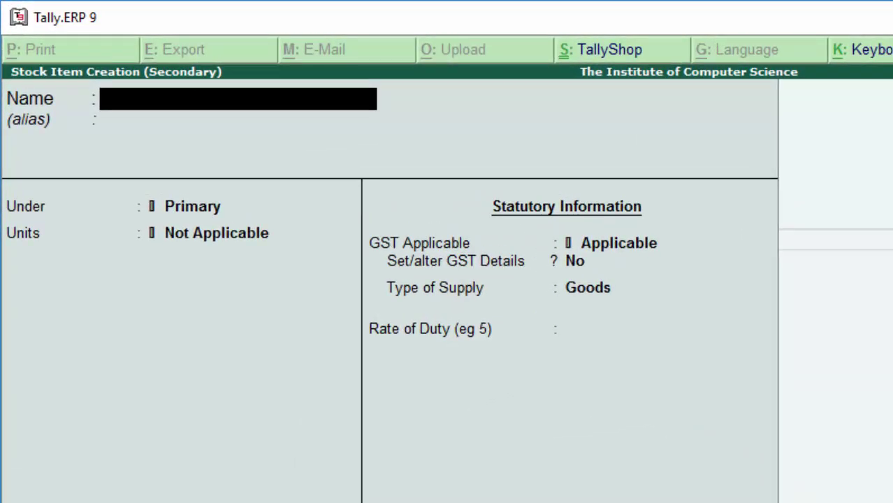
pyautogui.write('Suga')
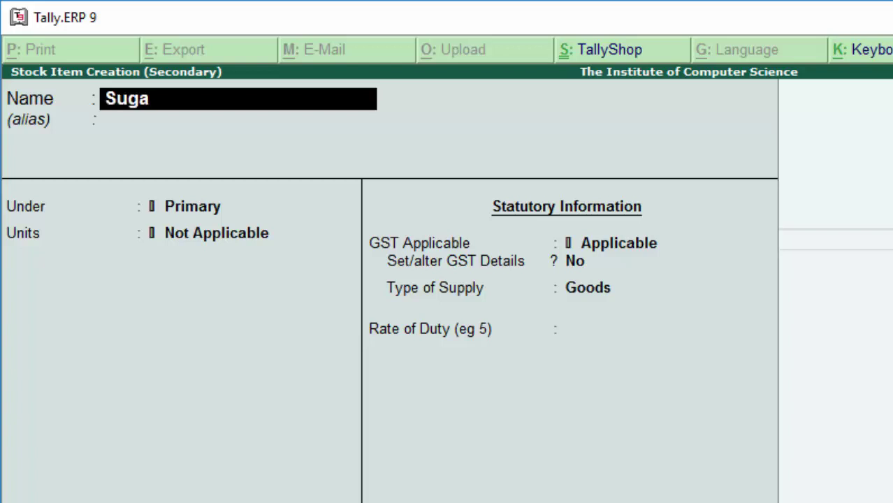
pyautogui.write('r')
pyautogui.press('Return')
pyautogui.press('Return')
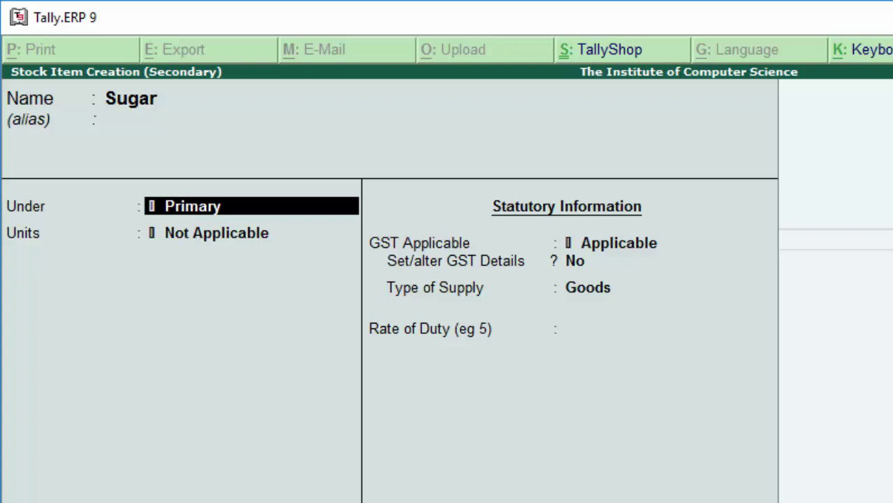
pyautogui.press('Return')
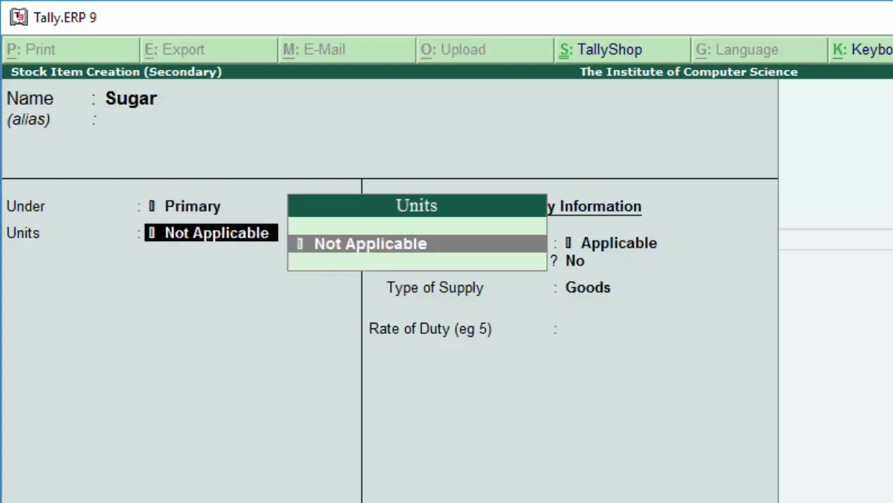
pyautogui.hotkey('alt', 'c')
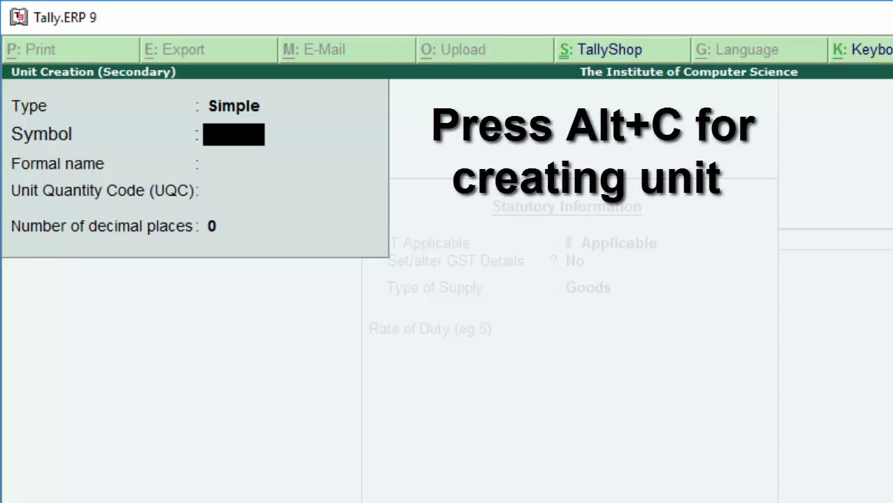
# Step: Create unit symbol kg, formal name Kilogram, UQC KGS-KILOGRAMS, with 3 decimal places
pyautogui.write('kg')
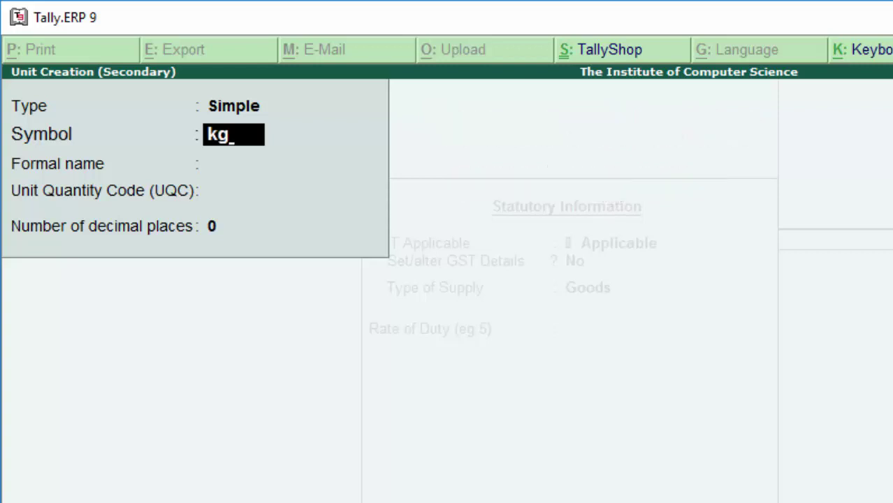
pyautogui.press('Return')
pyautogui.write('K')
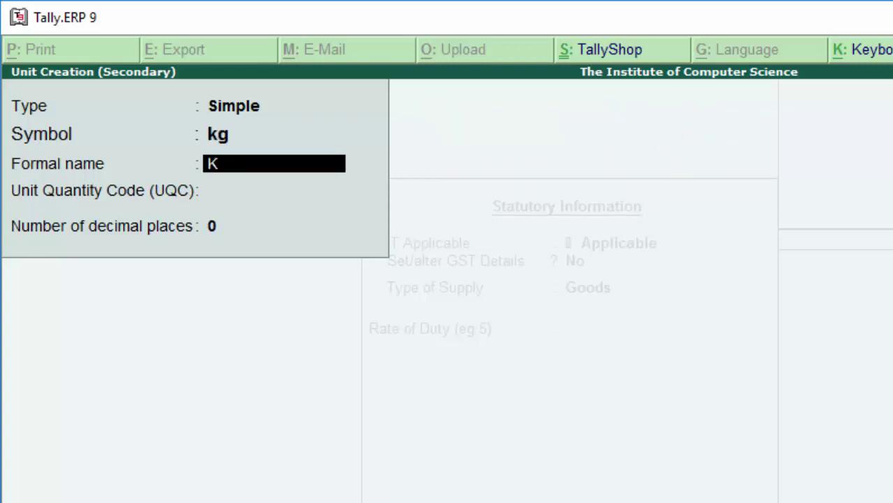
pyautogui.write('ilogr')
pyautogui.write('am')
pyautogui.press('Return')
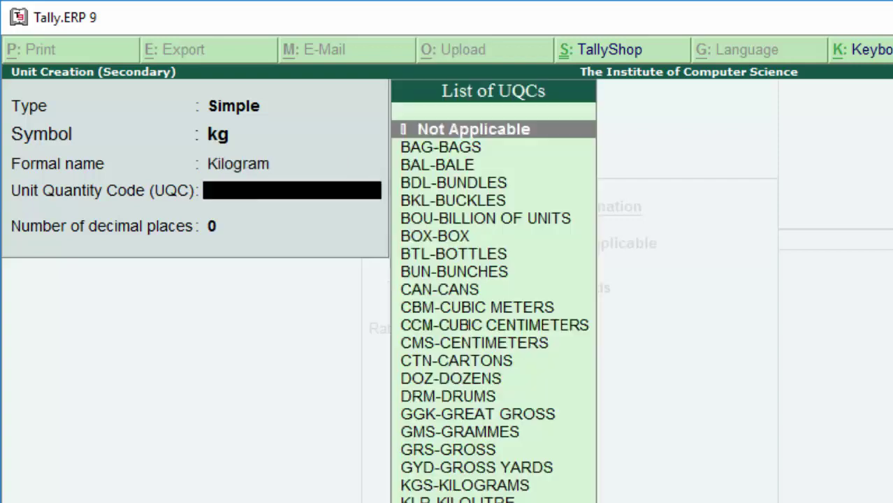
pyautogui.write('k')
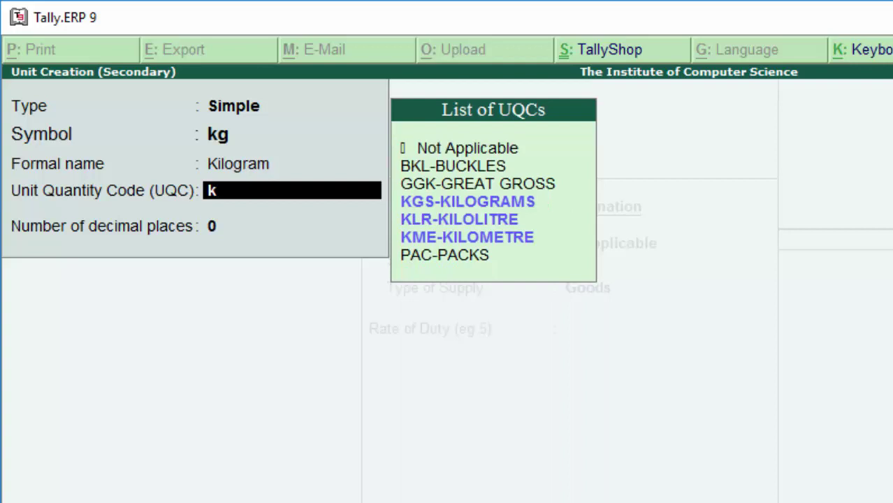
pyautogui.press('Down')
pyautogui.press('Return')
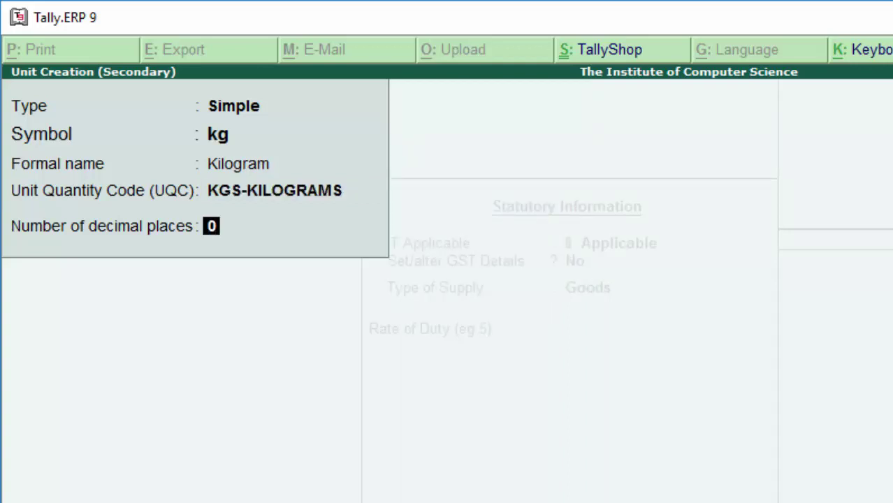
pyautogui.write('3')
pyautogui.press('Return')
pyautogui.press('Return')
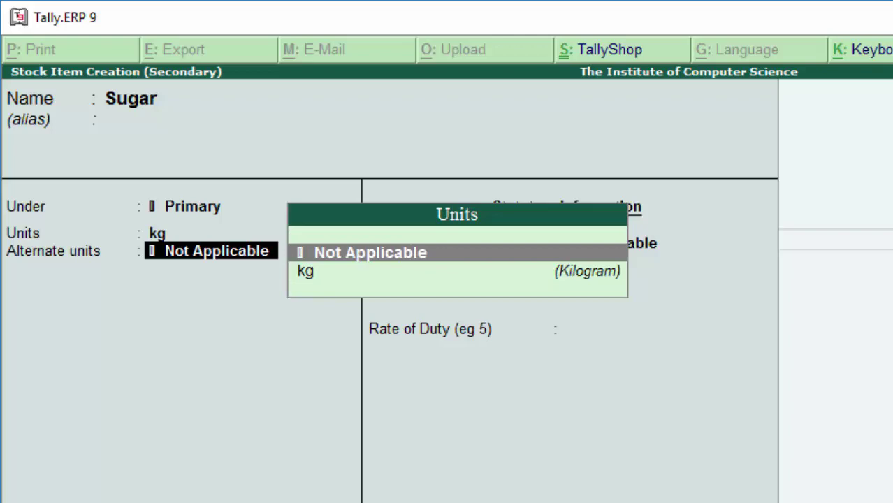
# Step: Turn on 'Use alternate units' in F12 Stock Item Configuration and start a new alternate unit
pyautogui.press('F12')
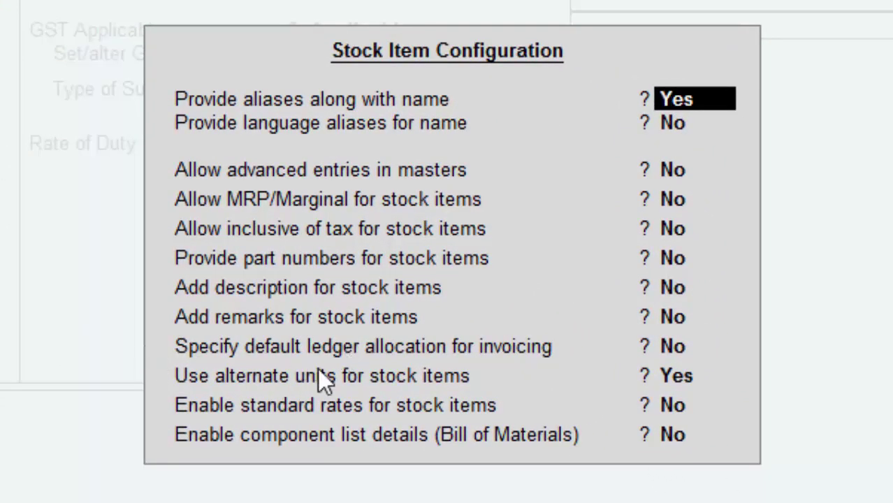
pyautogui.click(678, 374)
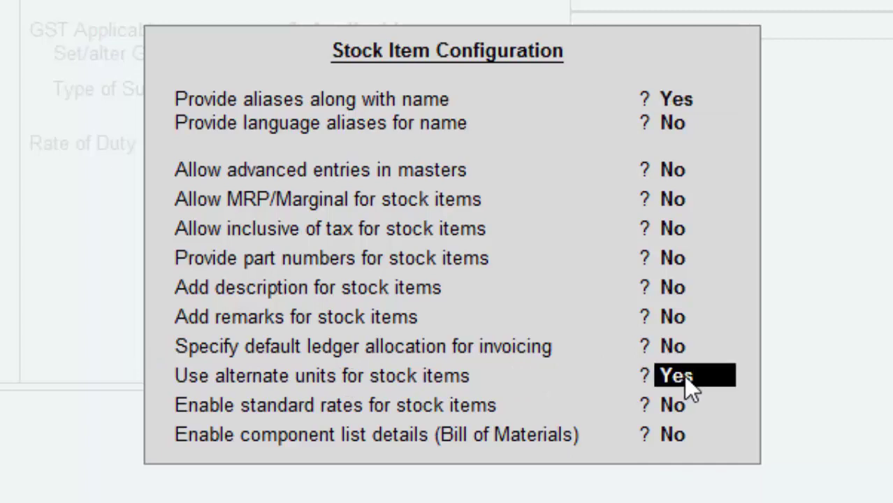
pyautogui.press('Return')
pyautogui.press('Return')
pyautogui.press('Return')
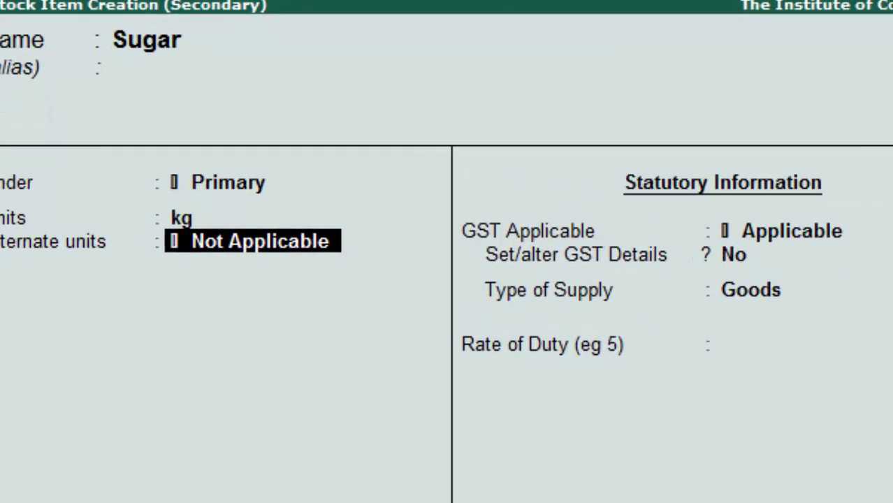
pyautogui.hotkey('alt', 'c')
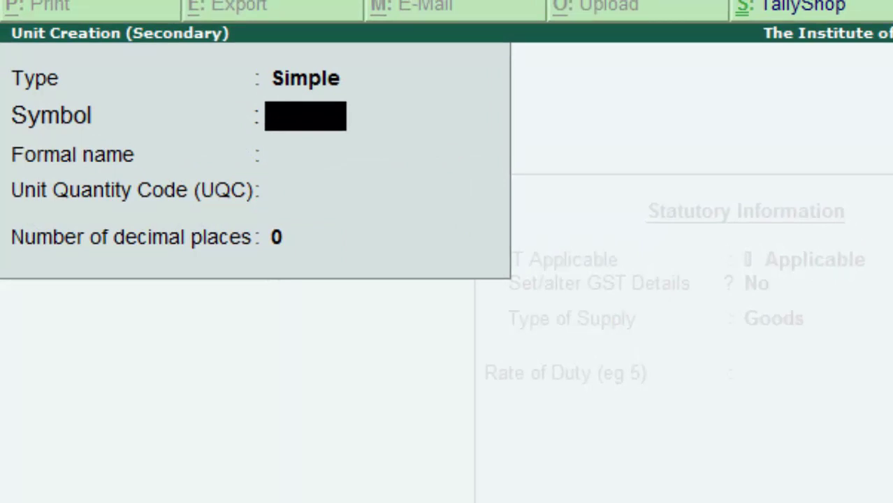
# Step: Create the gm unit: formal name Gram, UQC GMS-GRAMMES, 2 decimal places
pyautogui.write('gm')
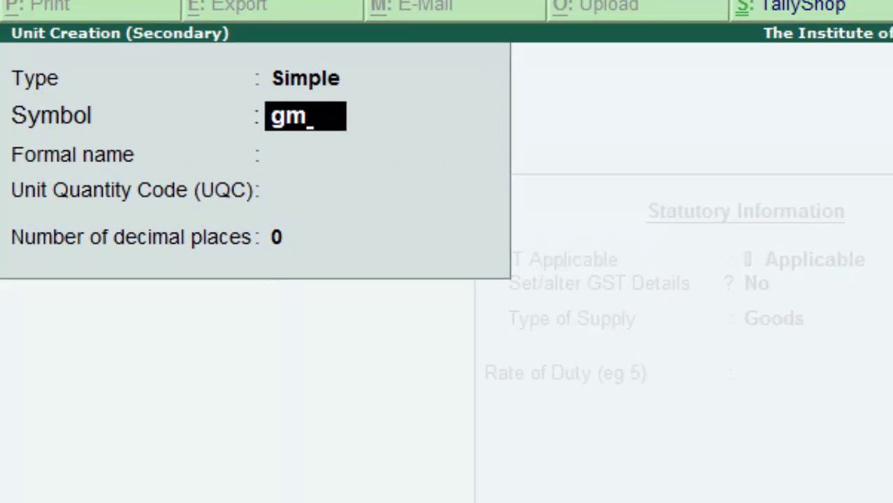
pyautogui.press('Return')
pyautogui.write('G')
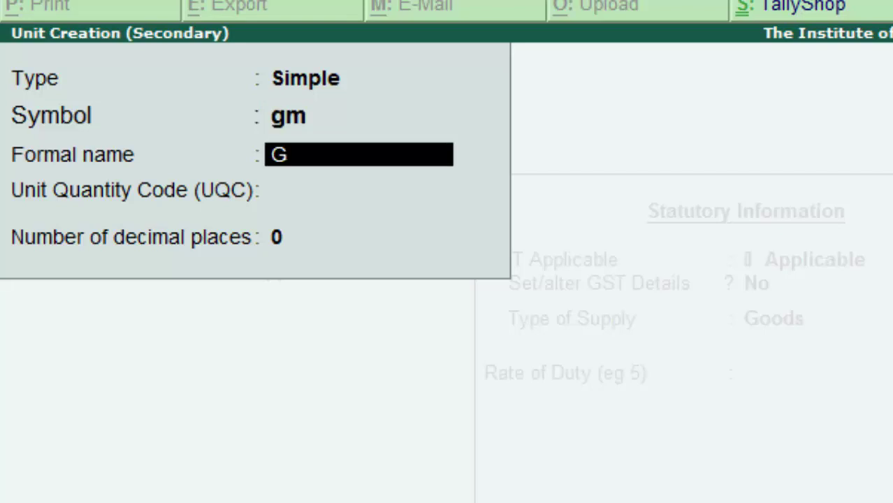
pyautogui.write('ram')
pyautogui.press('Return')
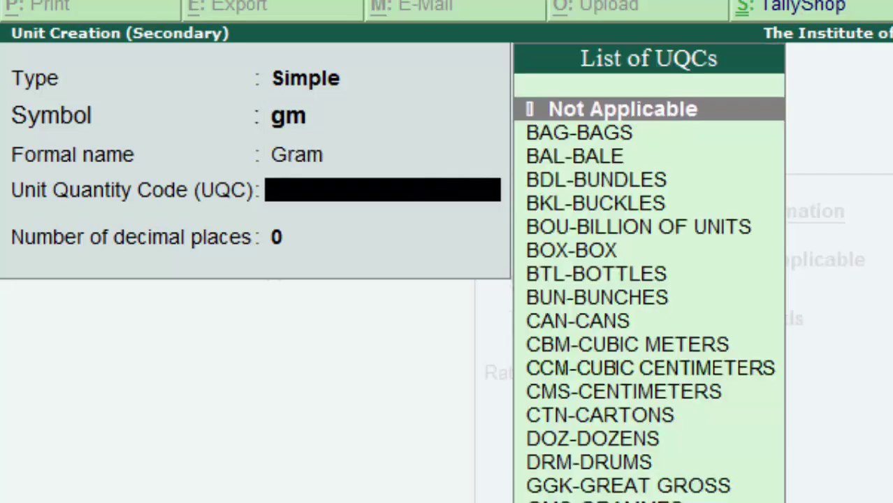
pyautogui.write('g')
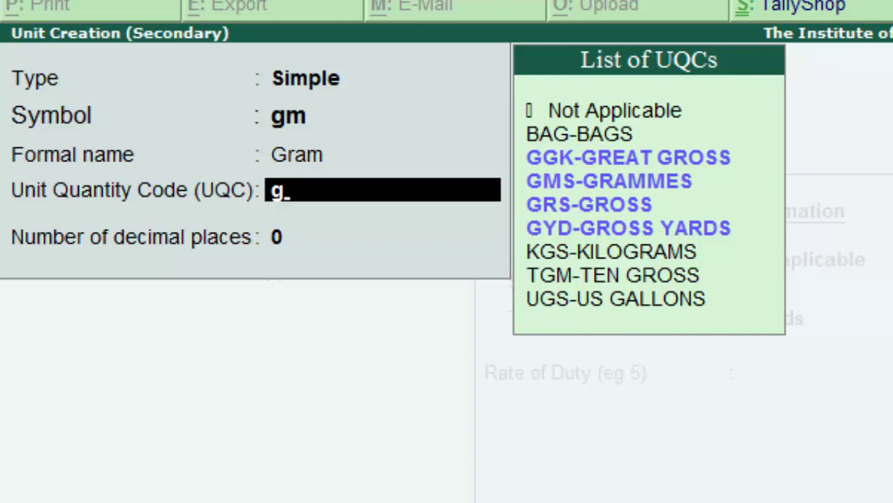
pyautogui.press('Down')
pyautogui.press('Down')
pyautogui.press('Return')
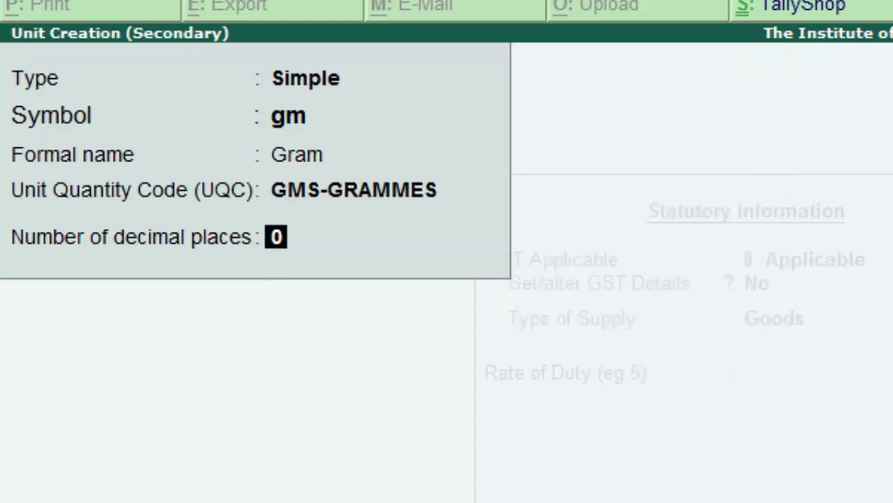
pyautogui.write('2')
pyautogui.press('Return')
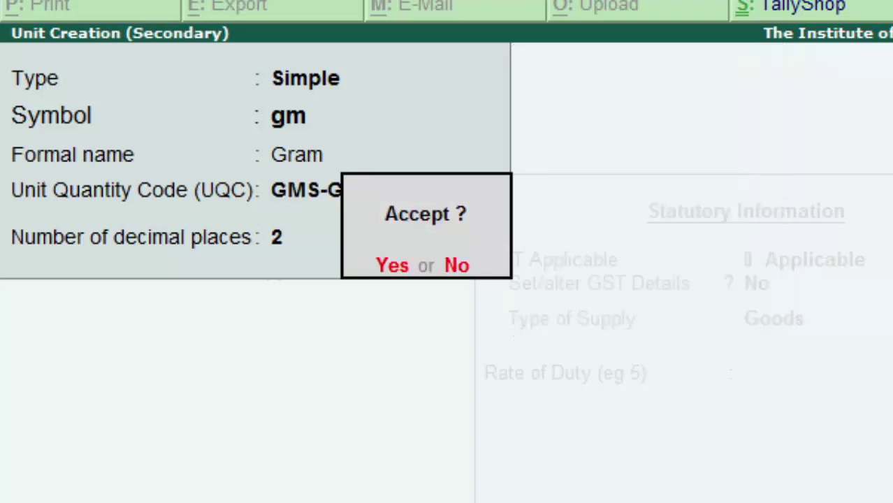
pyautogui.press('Return')
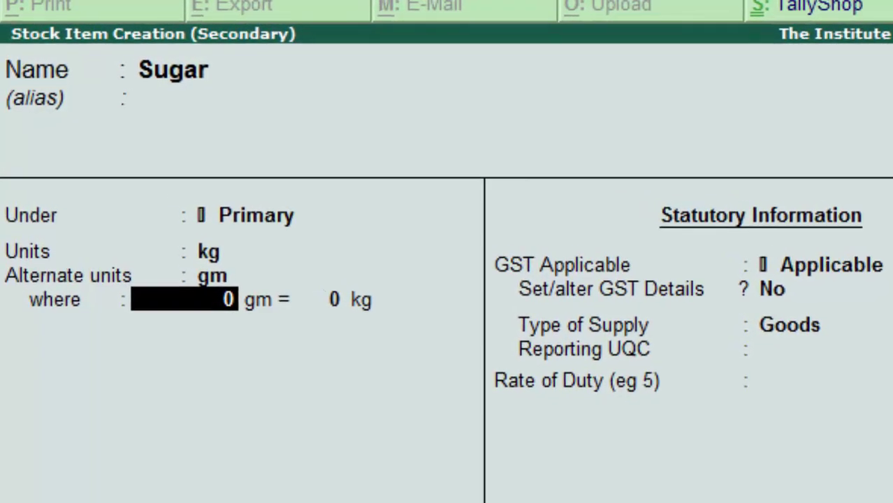
# Step: Set Sugar's conversion to 1,000 gm = 1 kg and pass the GST fields
pyautogui.write('1,')
pyautogui.write('000')
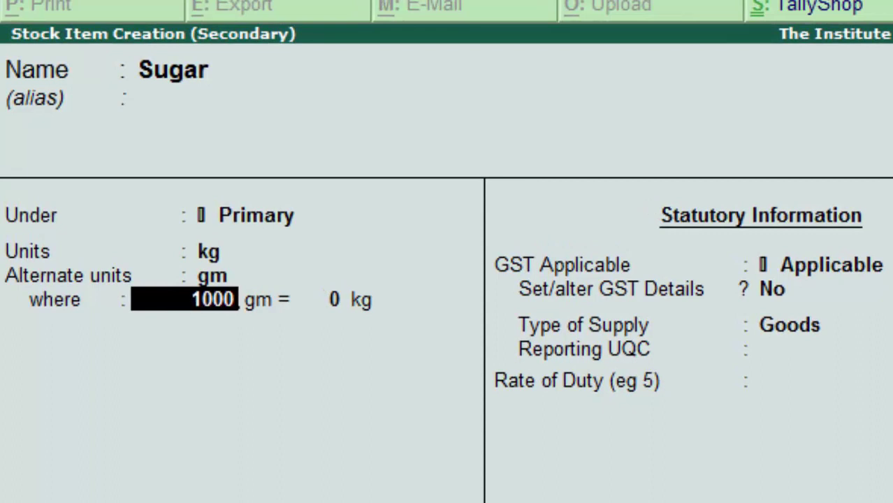
pyautogui.press('Return')
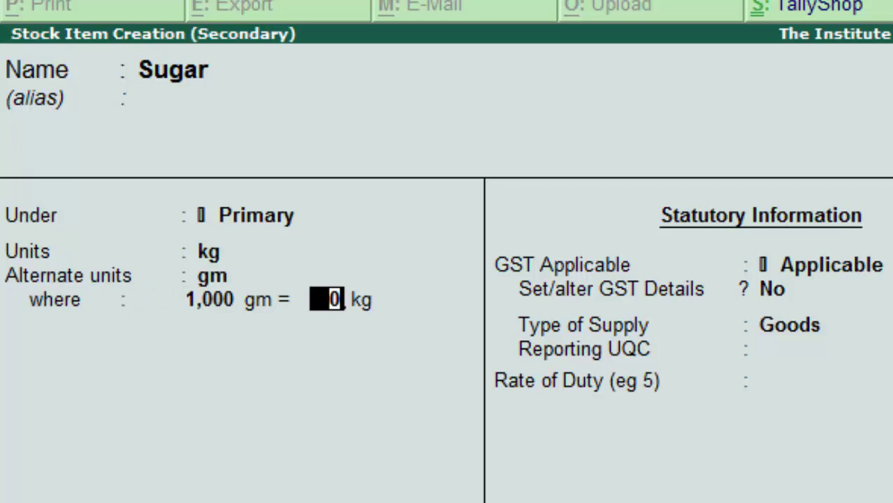
pyautogui.write('1')
pyautogui.press('Return')
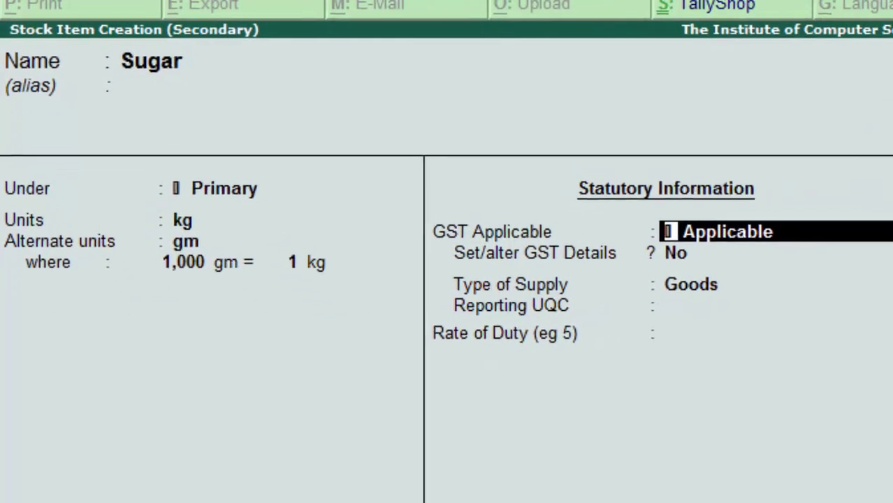
pyautogui.press('Return')
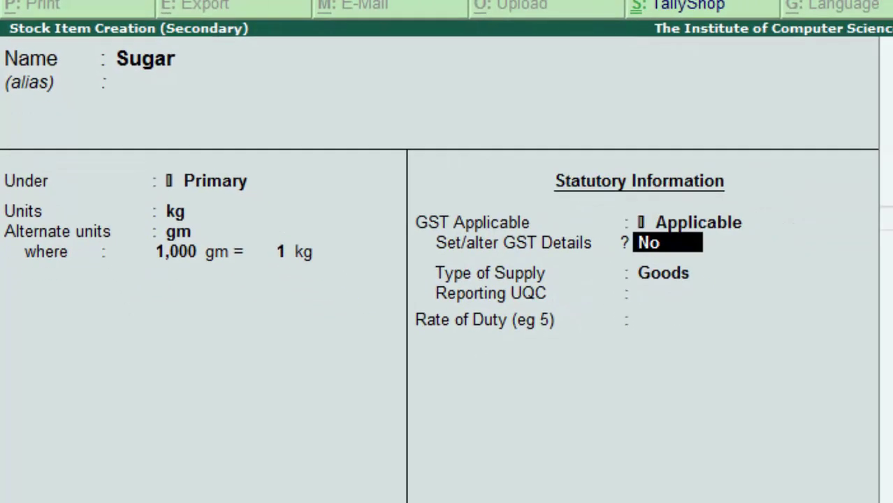
pyautogui.press('Return')
pyautogui.press('Return')
pyautogui.press('Return')
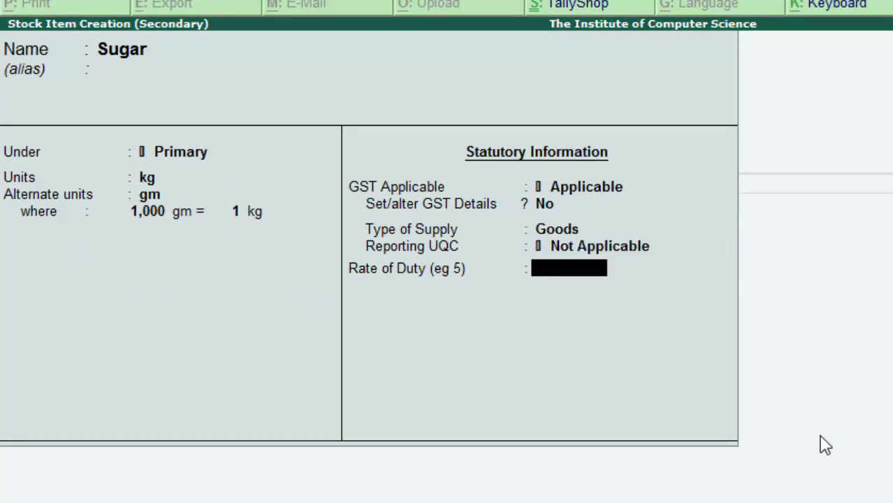
pyautogui.press('Return')
pyautogui.press('Return')
pyautogui.press('Return')
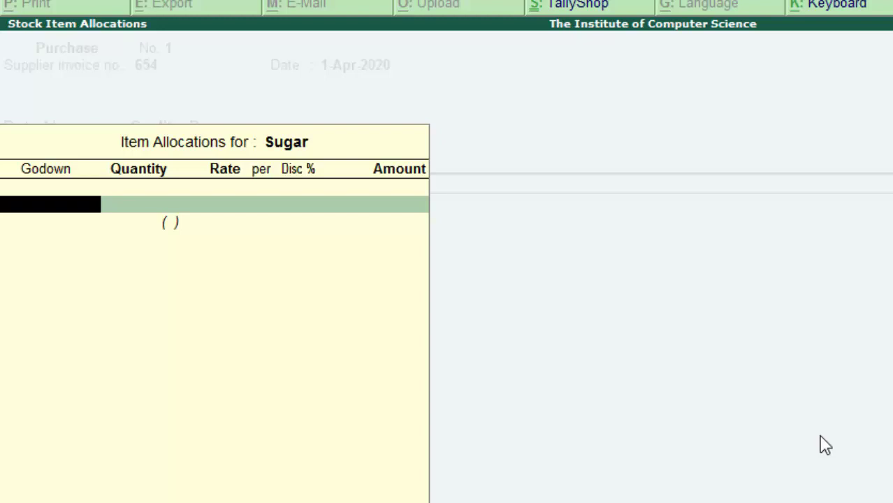
# Step: Create a Deoria godown under Main Location from Sugar's godown column, third-party options No
pyautogui.press('Escape')
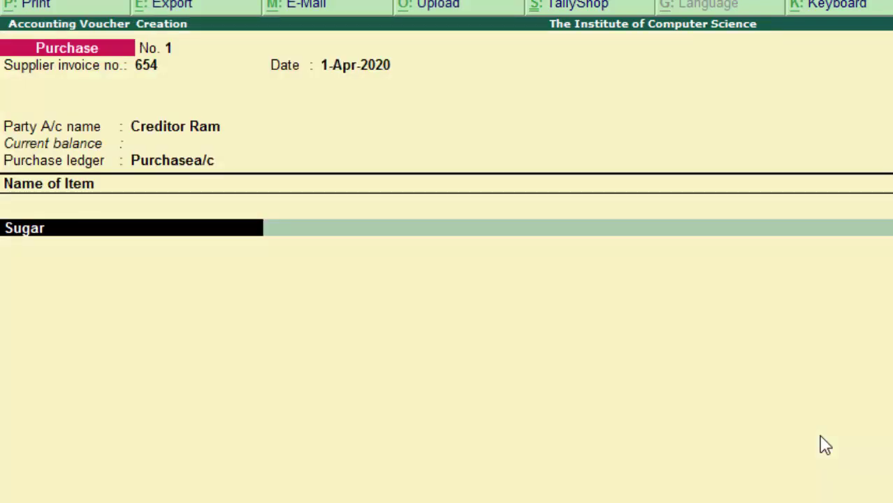
pyautogui.press('Return')
pyautogui.press('Return')
pyautogui.press('Return')
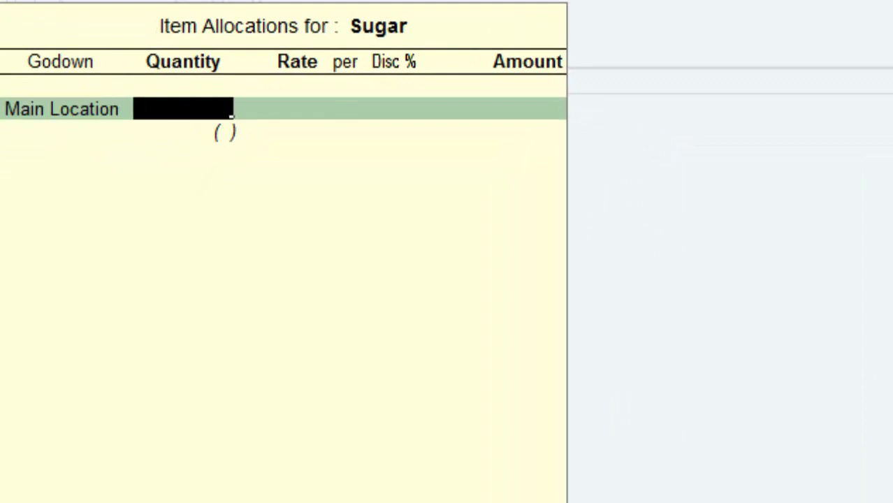
pyautogui.press('BackSpace')
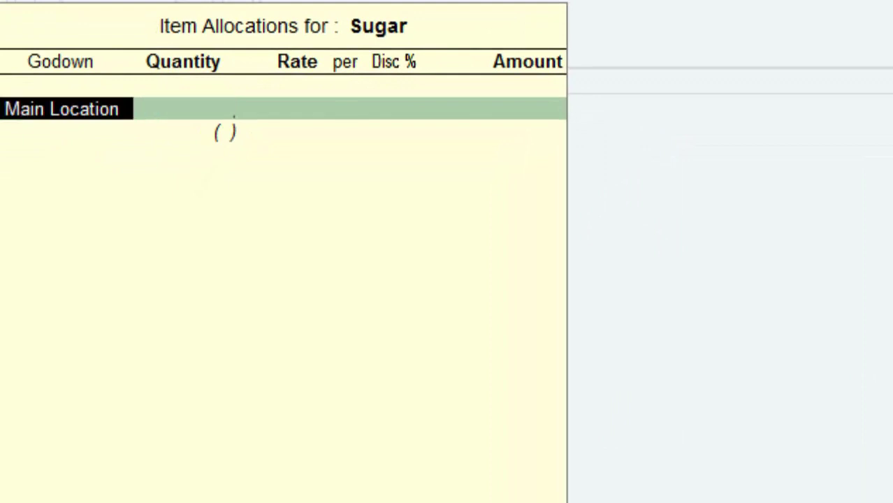
pyautogui.hotkey('alt', 'c')
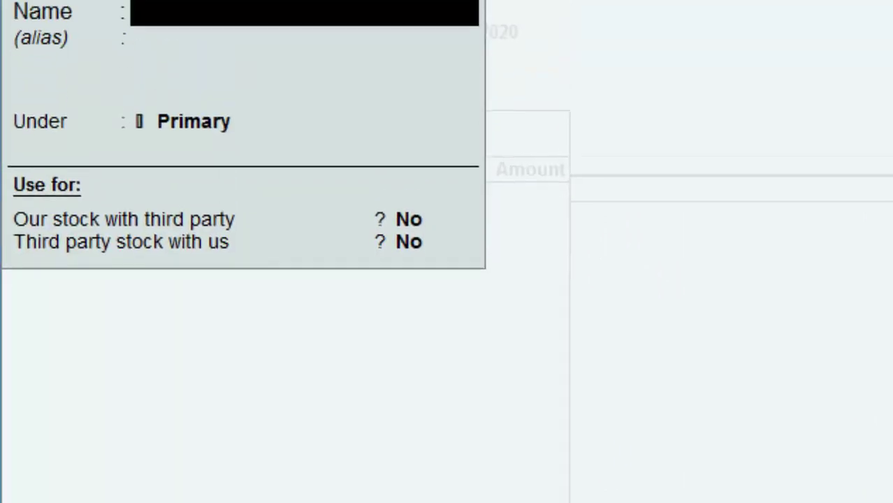
pyautogui.write('Deor')
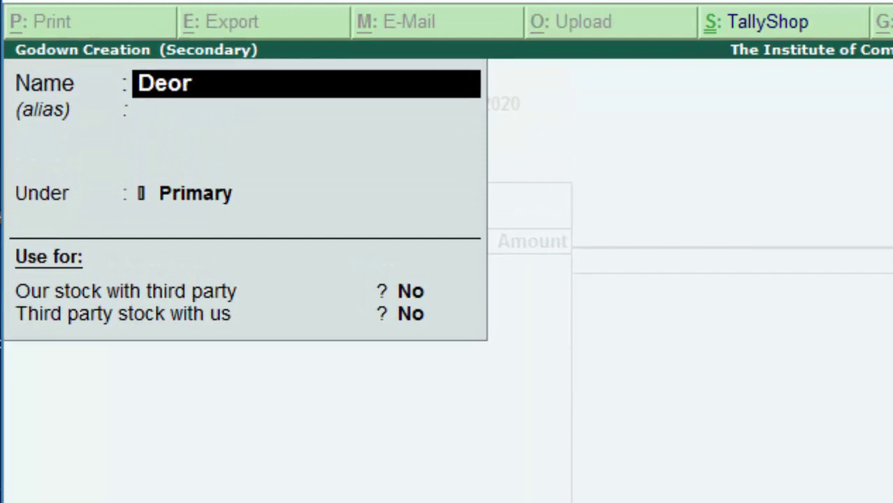
pyautogui.write('ia')
pyautogui.press('Return')
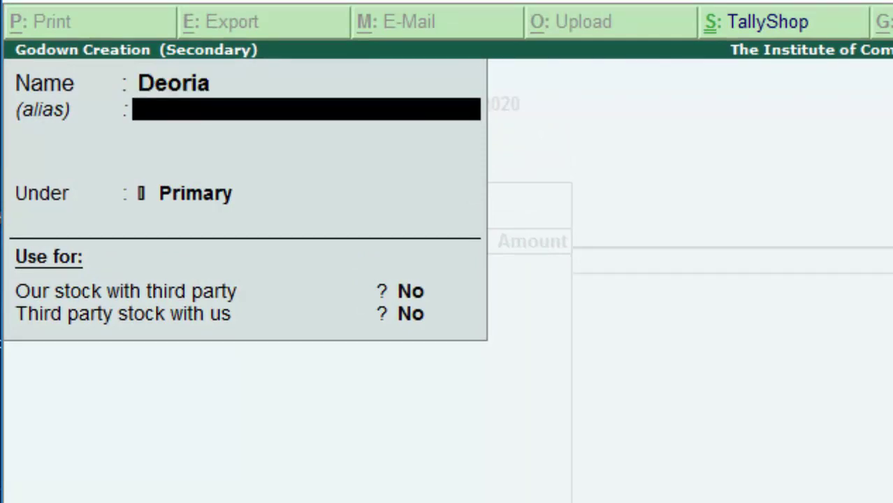
pyautogui.press('Return')
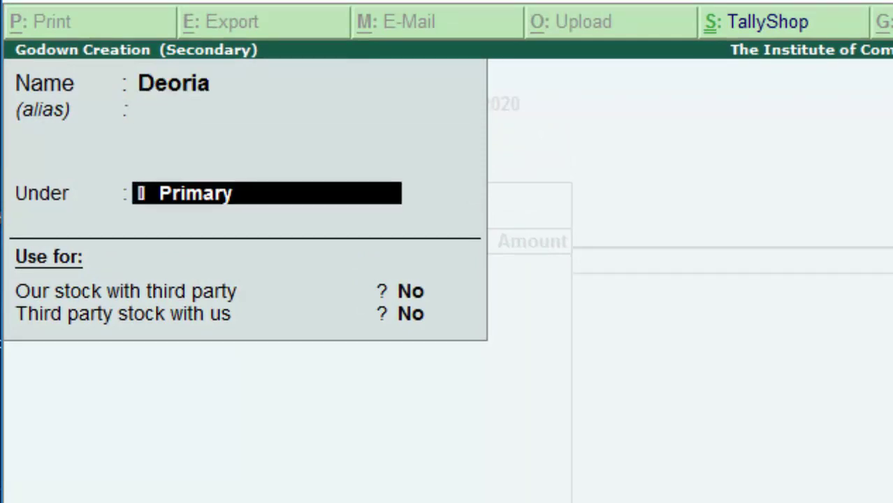
pyautogui.press('Down')
pyautogui.press('Return')
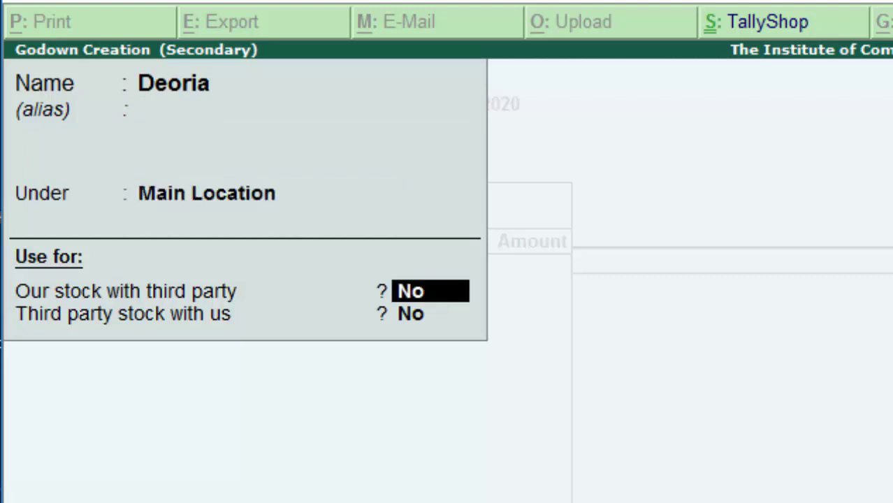
pyautogui.press('Return')
pyautogui.press('Return')
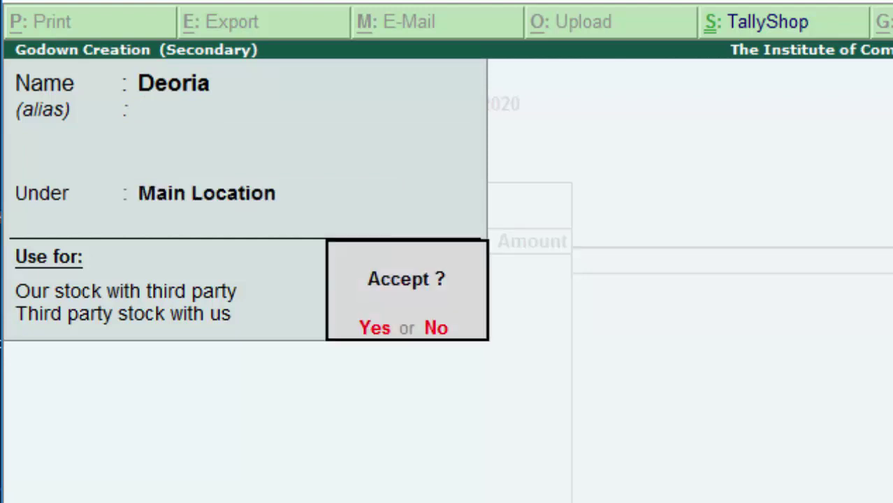
pyautogui.press('Return')
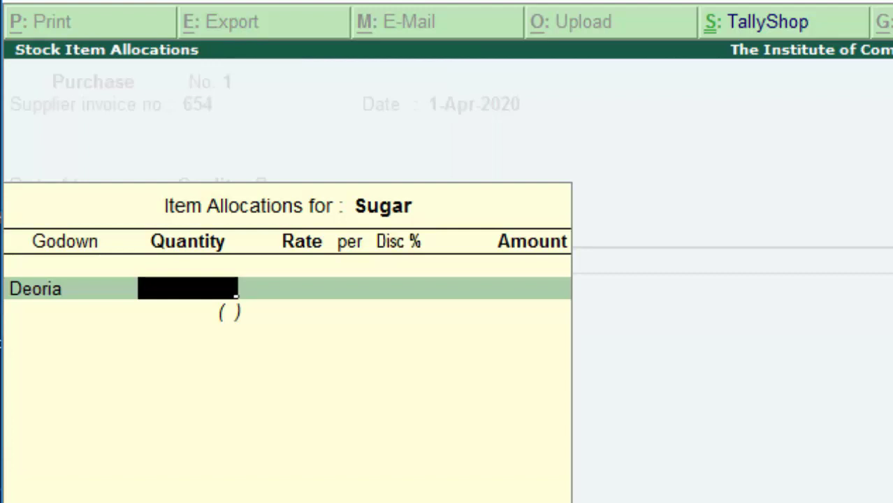
# Step: Enter Sugar's line as 500 kg at 40 per kg, amount 20,000.00
pyautogui.write('500')
pyautogui.press('Return')
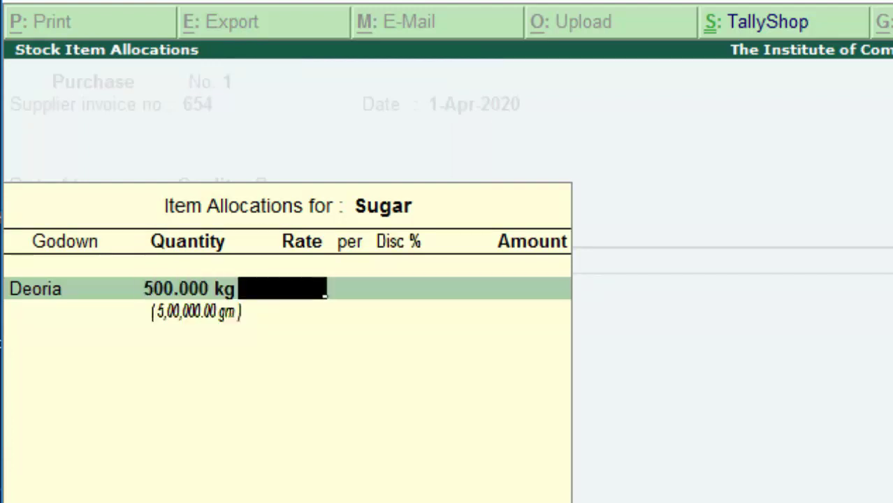
pyautogui.write('40')
pyautogui.press('Return')
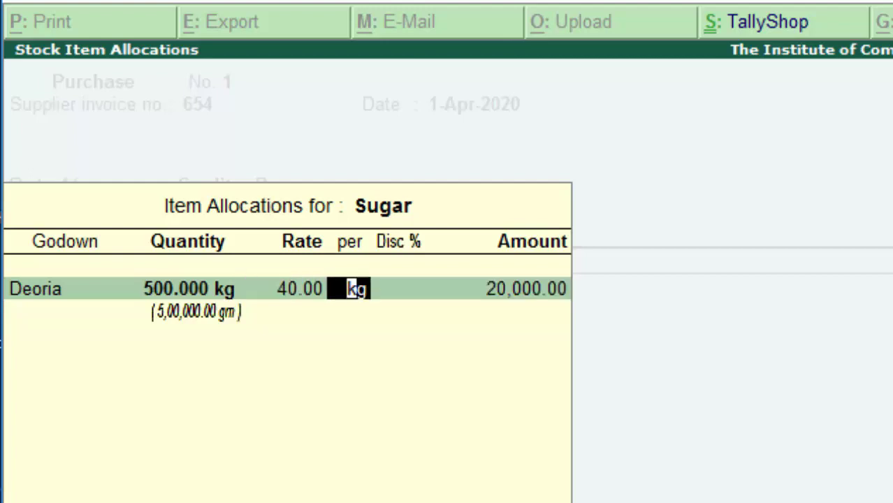
pyautogui.press('Return')
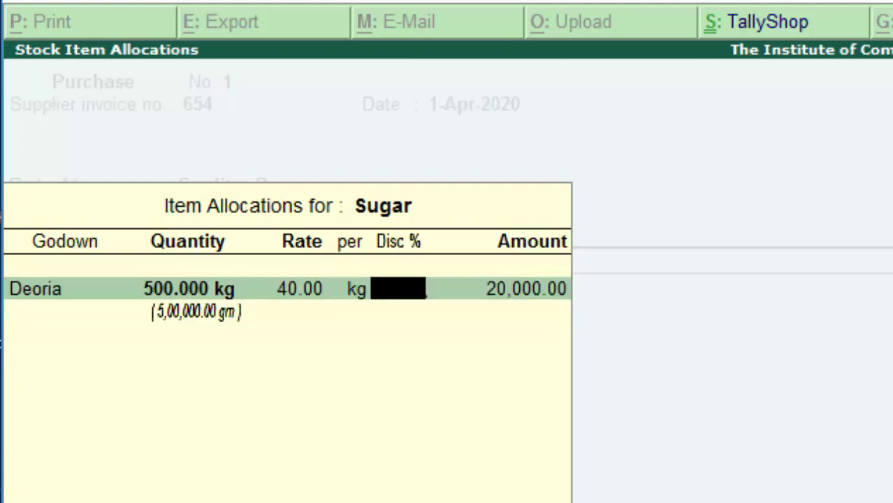
pyautogui.press('Return')
pyautogui.press('Return')
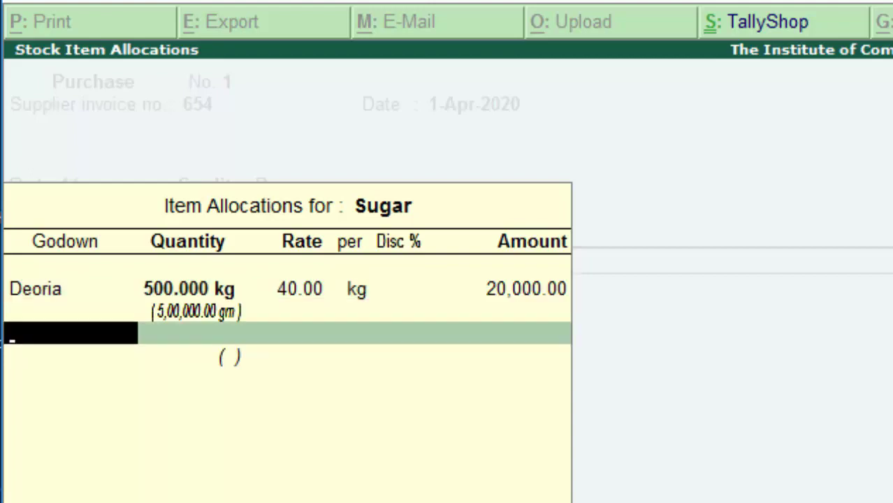
pyautogui.press('Return')
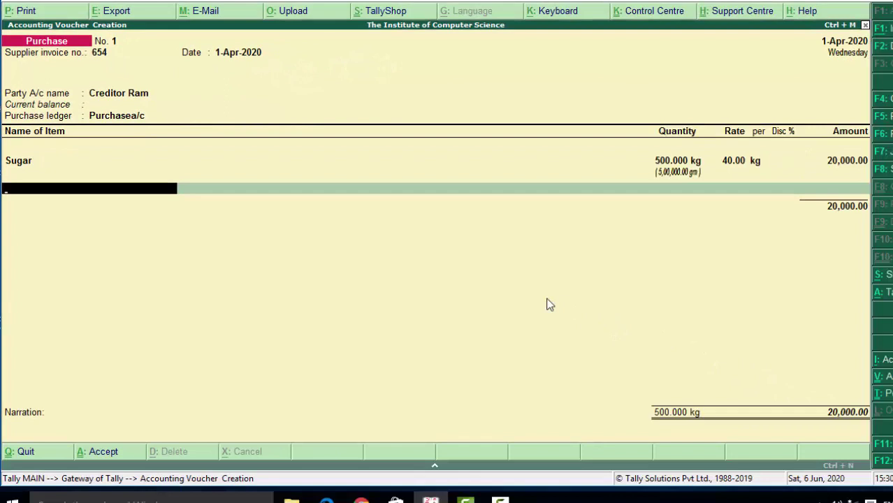
# Step: Quit the purchase voucher without further entries, back to Gateway of Tally
pyautogui.press('Return')
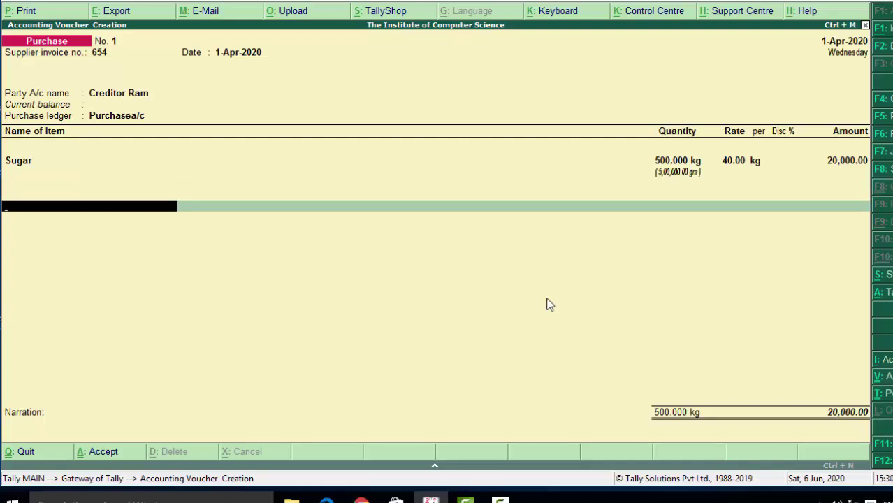
pyautogui.press('Escape')
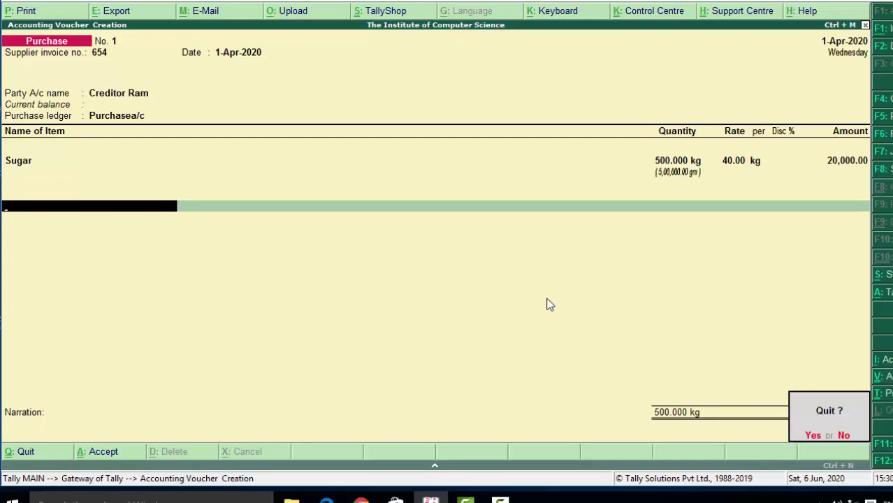
pyautogui.press('y')
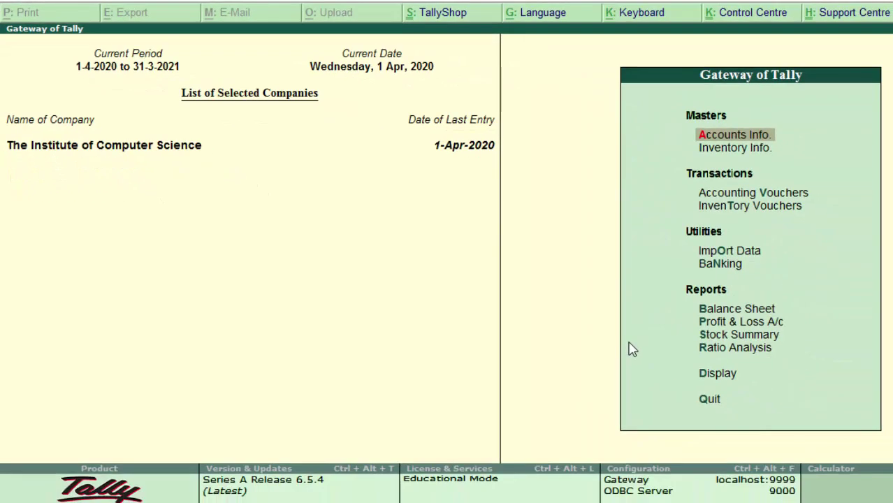
# Step: Enable Set/alter GST details in F11 Statutory & Taxation, keeping Regular registration
pyautogui.press('F11')
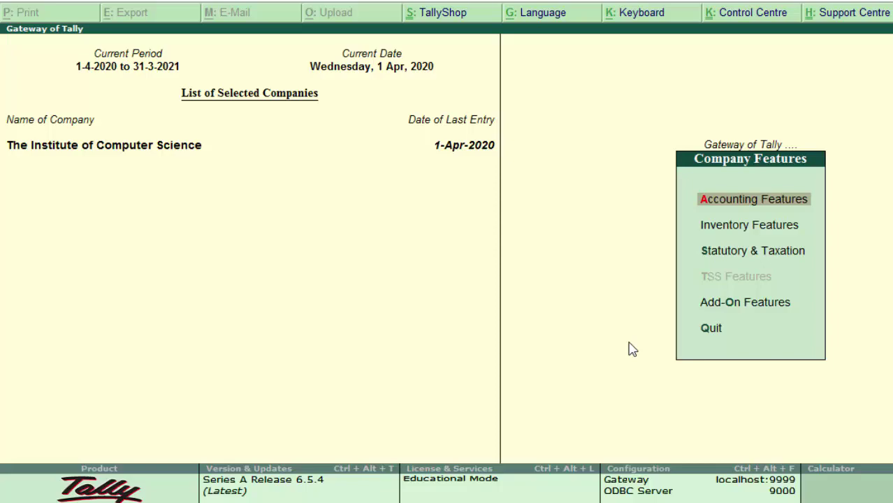
pyautogui.press('Down')
pyautogui.press('Down')
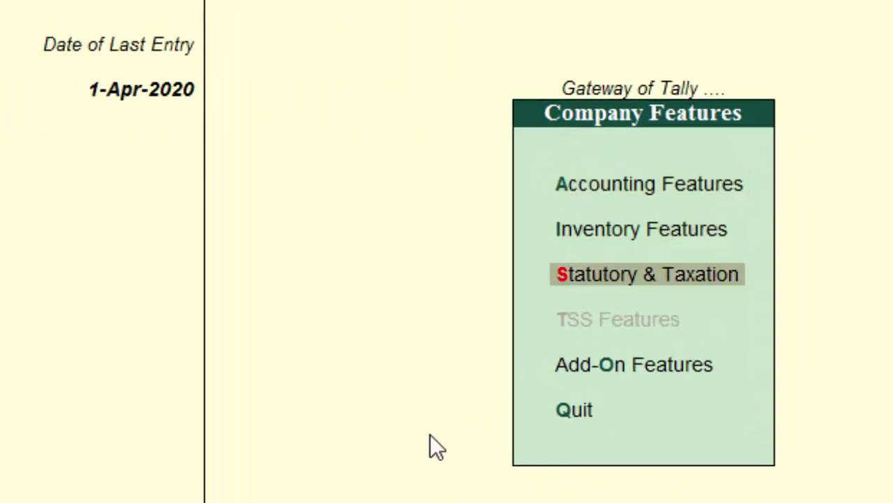
pyautogui.press('Return')
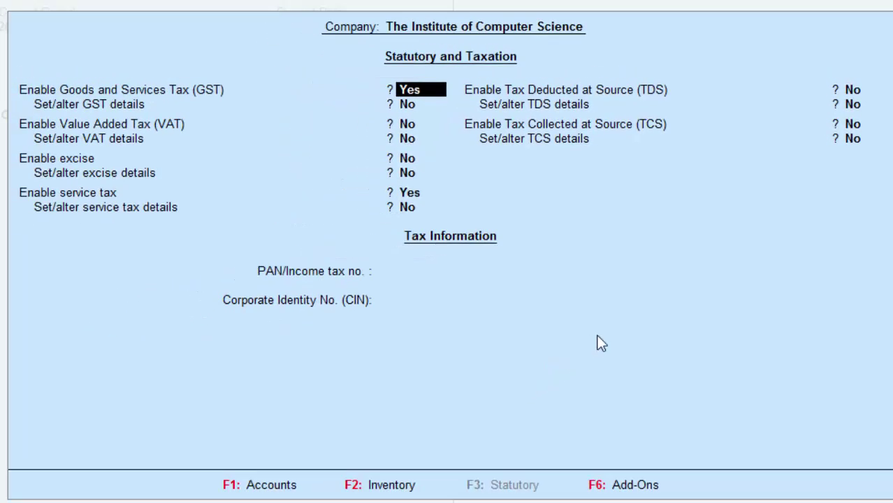
pyautogui.press('Return')
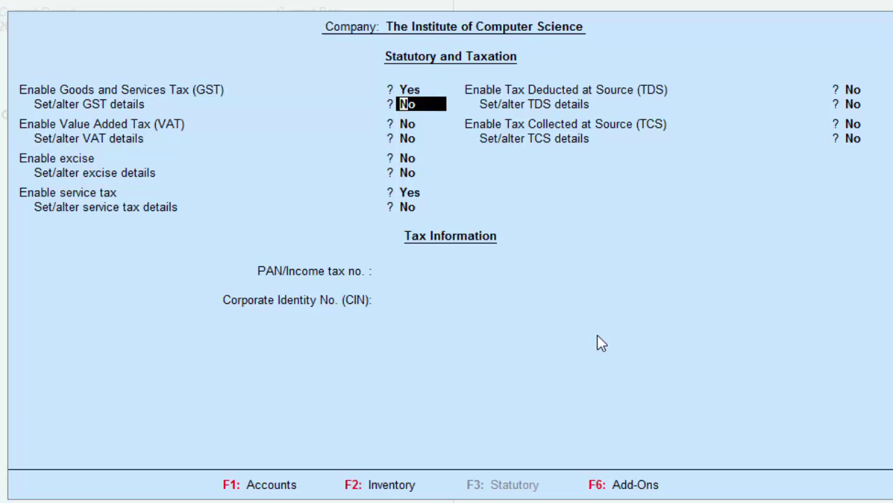
pyautogui.write('y')
pyautogui.press('Return')
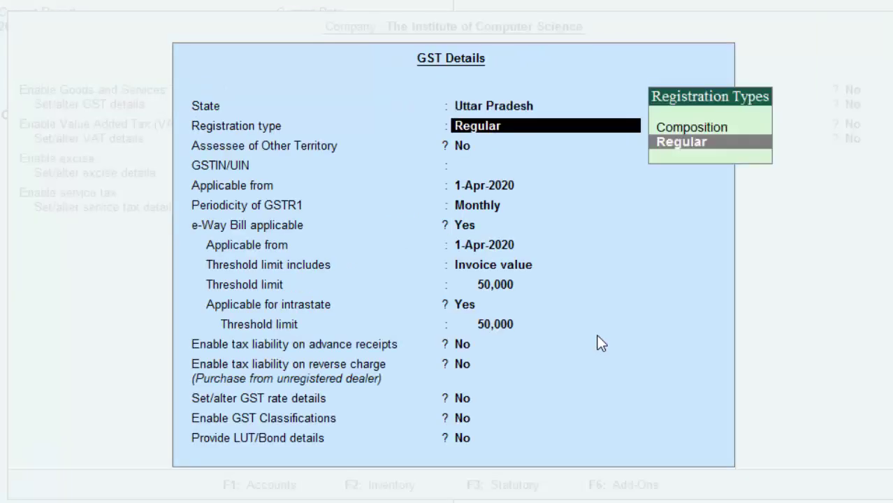
pyautogui.press('Return')
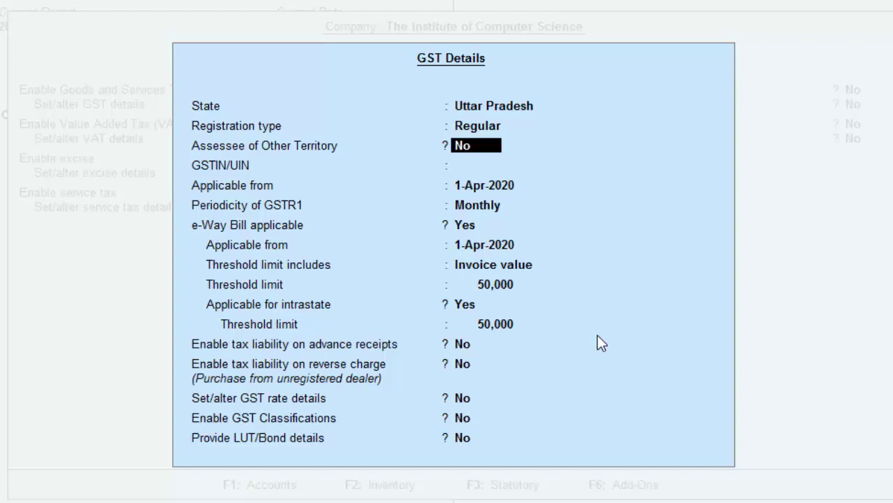
# Step: Enter the company GSTIN, keep 1-Apr-2020 and Monthly GSTR1, and set e-Way Bill to No
pyautogui.press('Return')
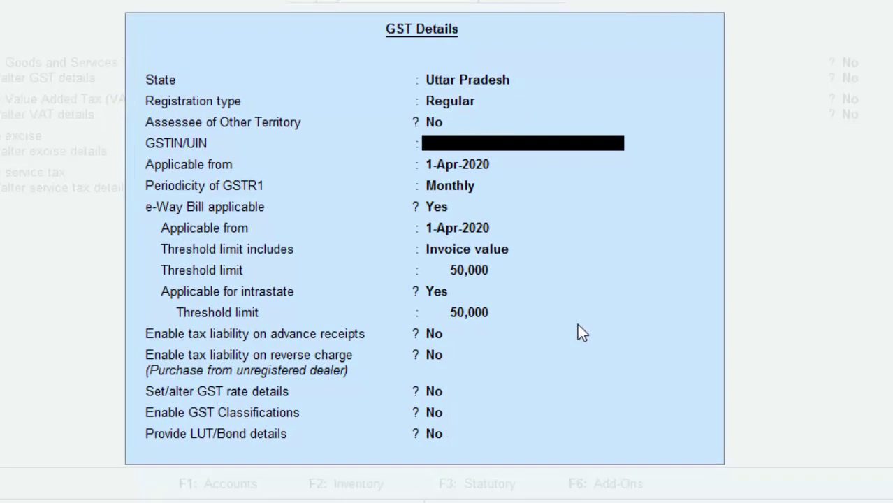
pyautogui.write('AISP')
pyautogui.write('T567789')
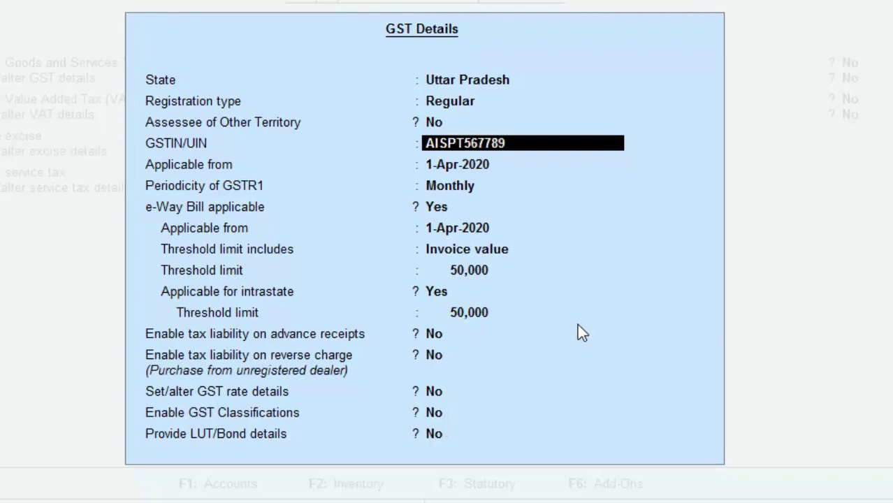
pyautogui.press('Return')
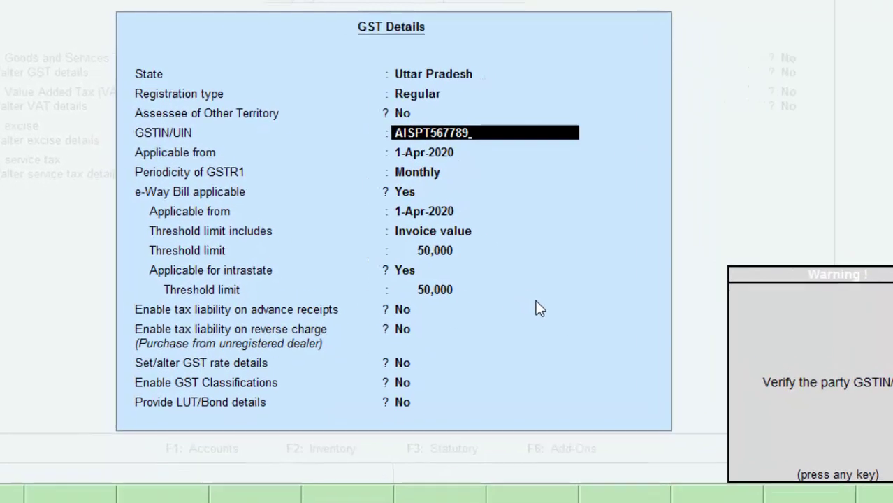
pyautogui.press('Return')
pyautogui.press('Return')
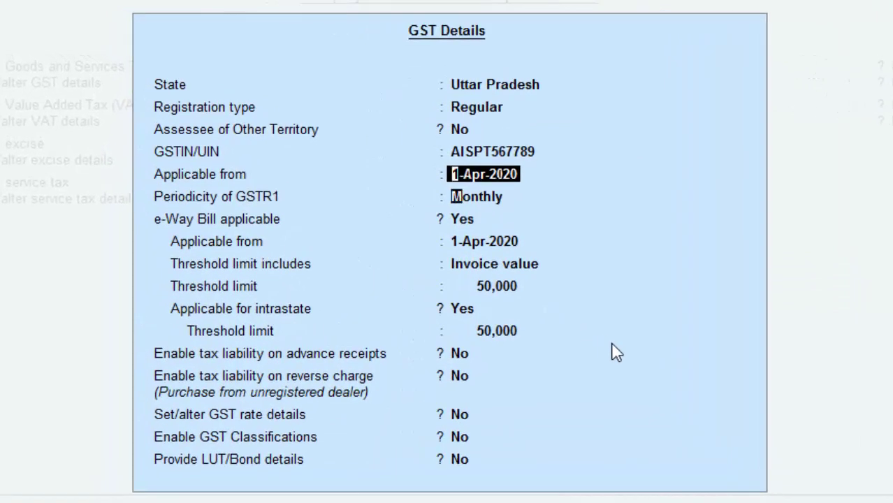
pyautogui.press('Return')
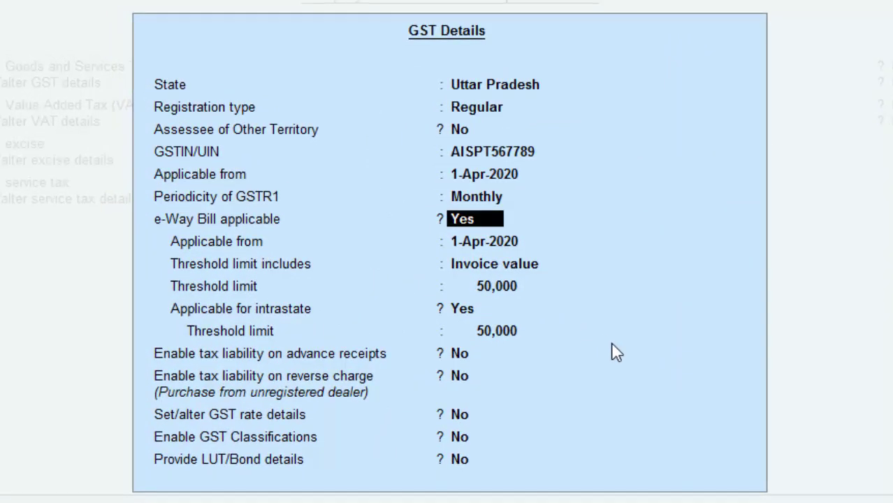
pyautogui.write('n')
pyautogui.press('Return')
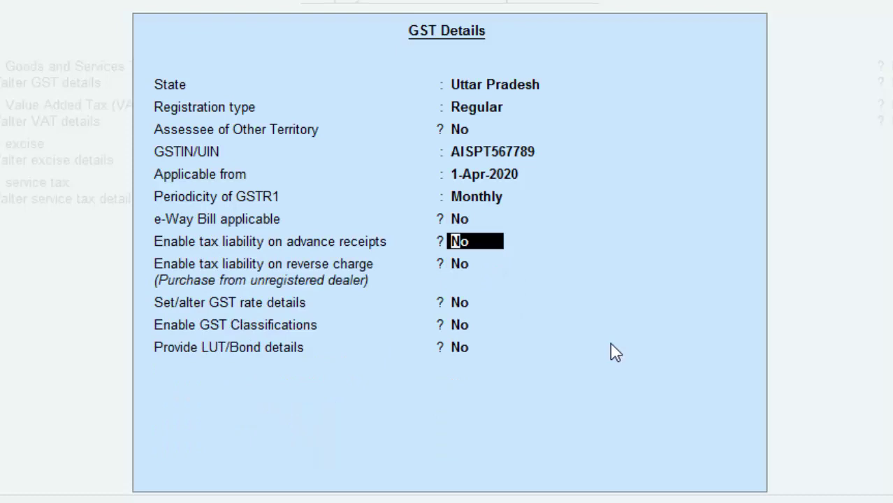
pyautogui.press('Return')
pyautogui.press('Return')
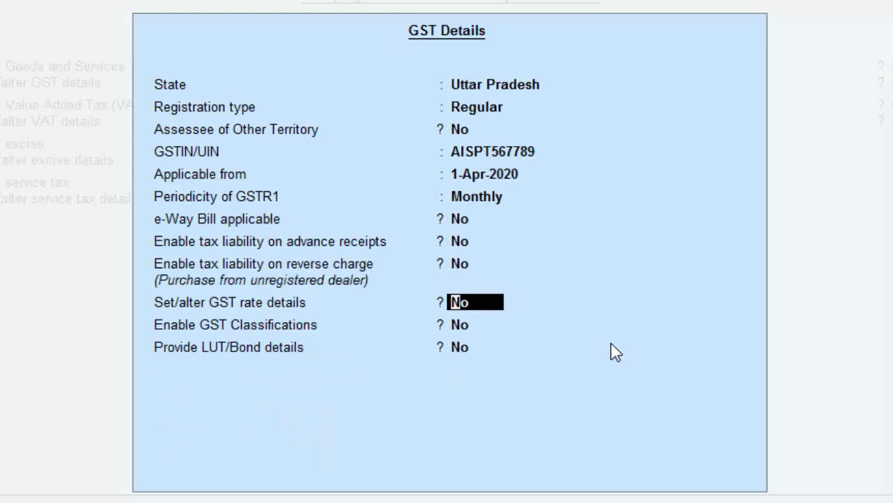
# Step: Turn on GST rate details with description Sugar and HSN/SAC 575443
pyautogui.write('y')
pyautogui.press('Return')
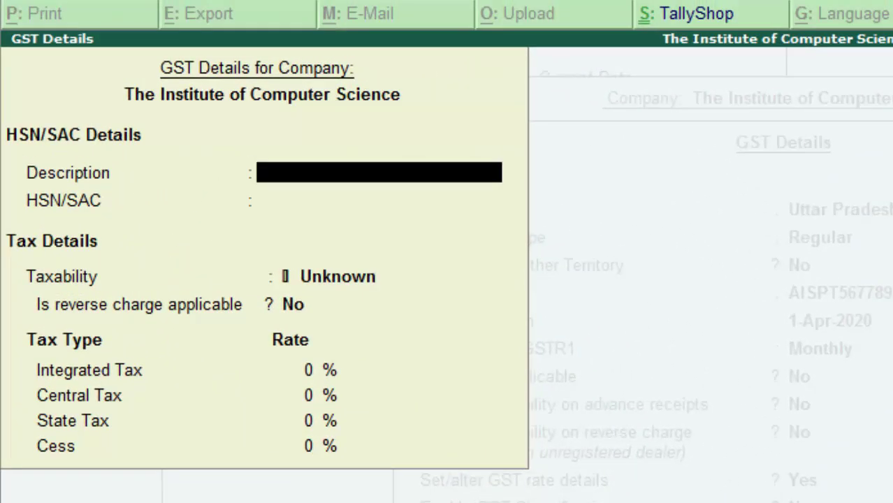
pyautogui.write('Sugar')
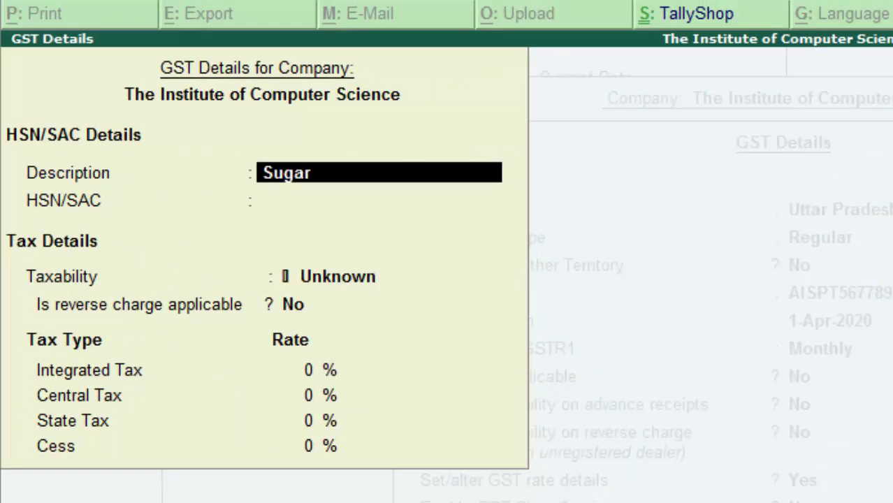
pyautogui.press('Return')
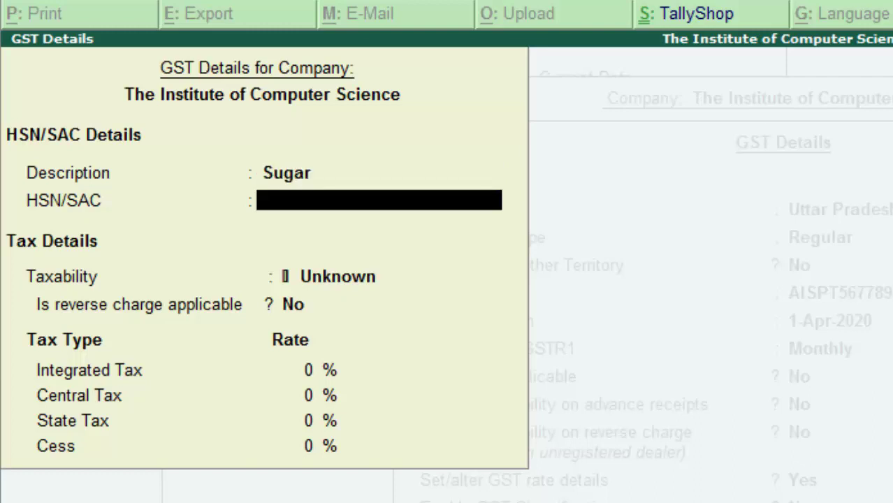
pyautogui.write('575443')
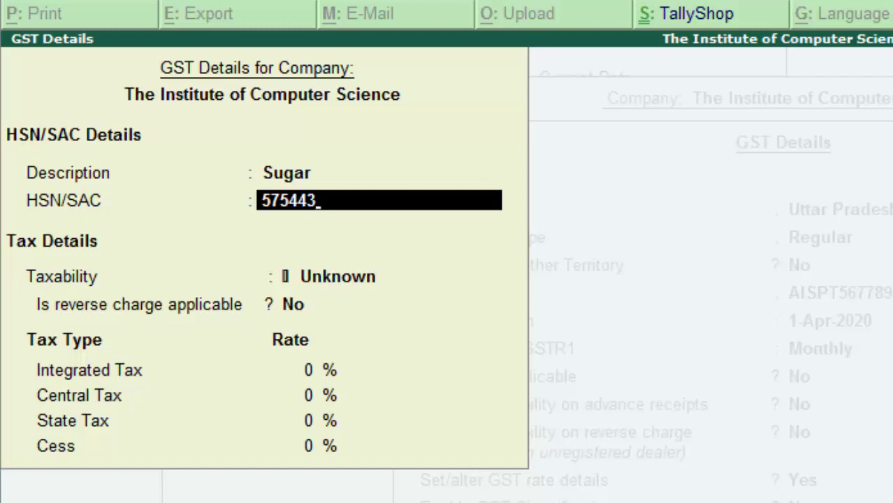
pyautogui.press('Return')
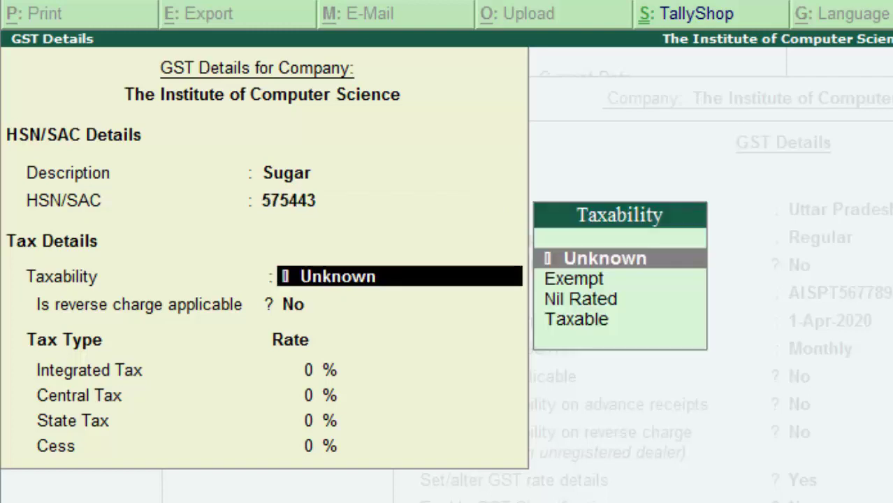
# Step: Set taxability to Taxable at 12% integrated tax (6% central, 6% state) and save
pyautogui.press('Down')
pyautogui.press('Down')
pyautogui.press('Down')
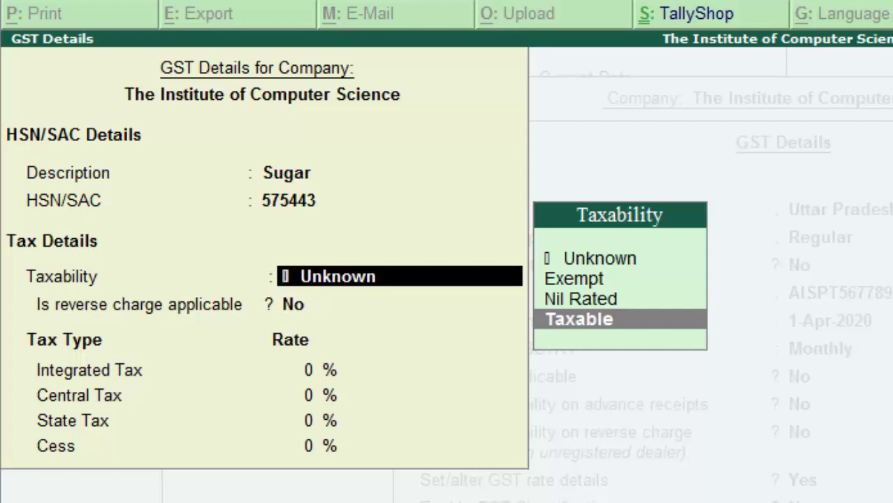
pyautogui.write('u')
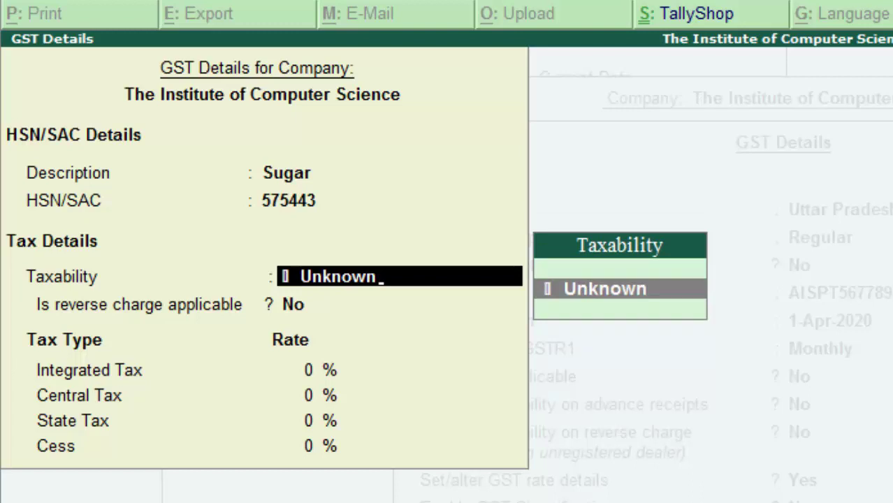
pyautogui.press('BackSpace')
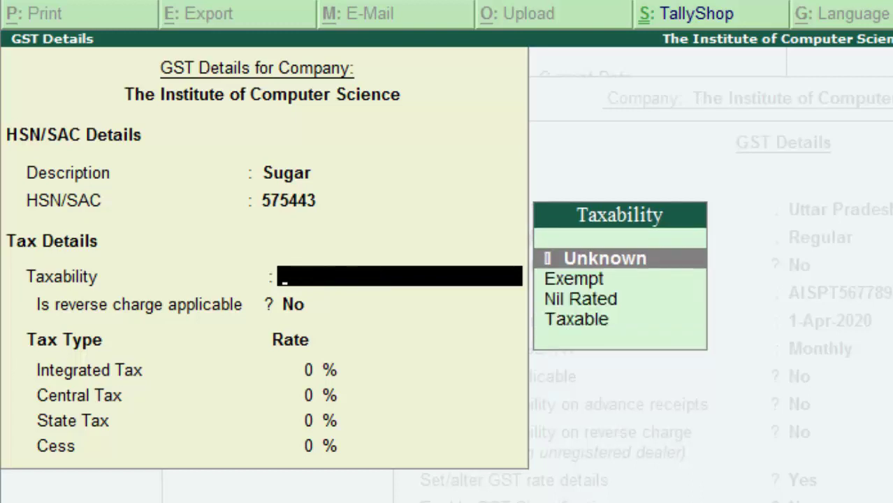
pyautogui.press('Down')
pyautogui.press('Down')
pyautogui.press('Down')
pyautogui.press('Return')
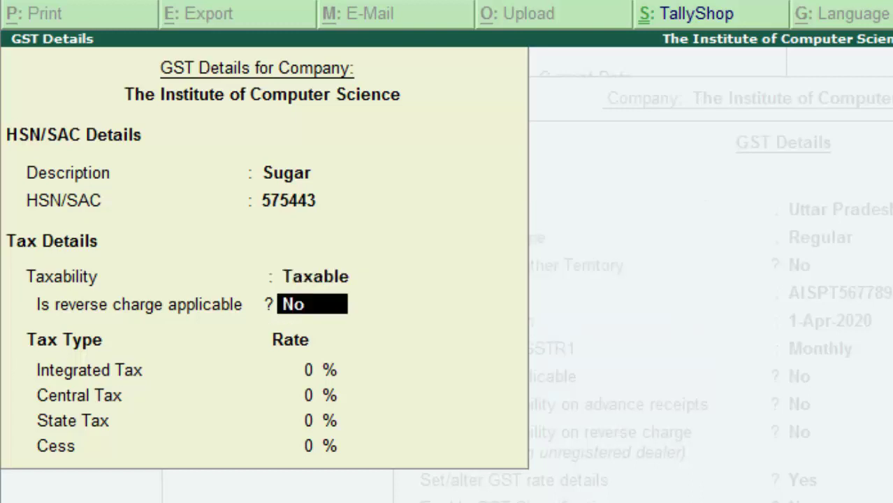
pyautogui.press('Return')
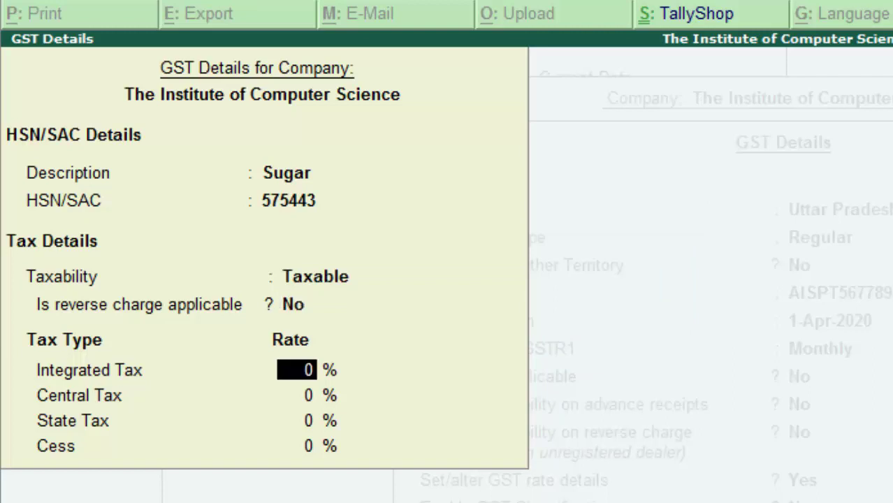
pyautogui.write('12')
pyautogui.press('Return')
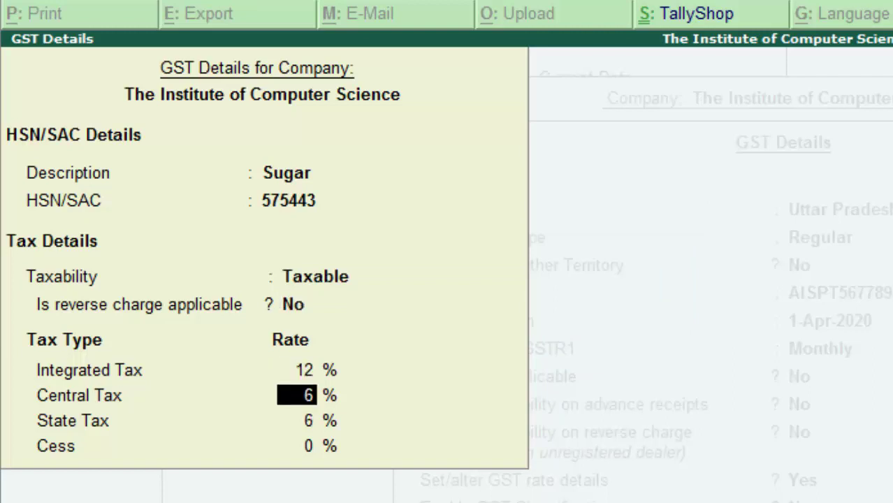
pyautogui.press('Return')
pyautogui.press('Return')
pyautogui.press('Return')
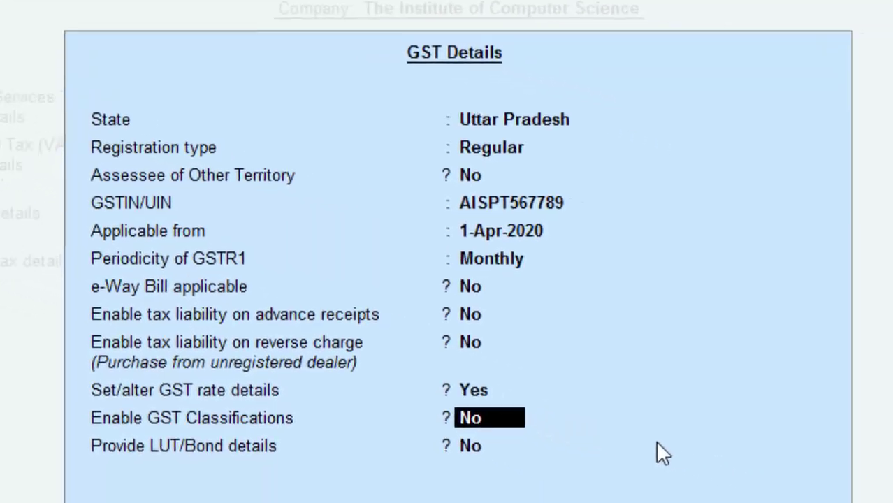
pyautogui.press('Return')
# Step: Save the GST details and start a purchase voucher from Gateway of Tally
pyautogui.press('Return')
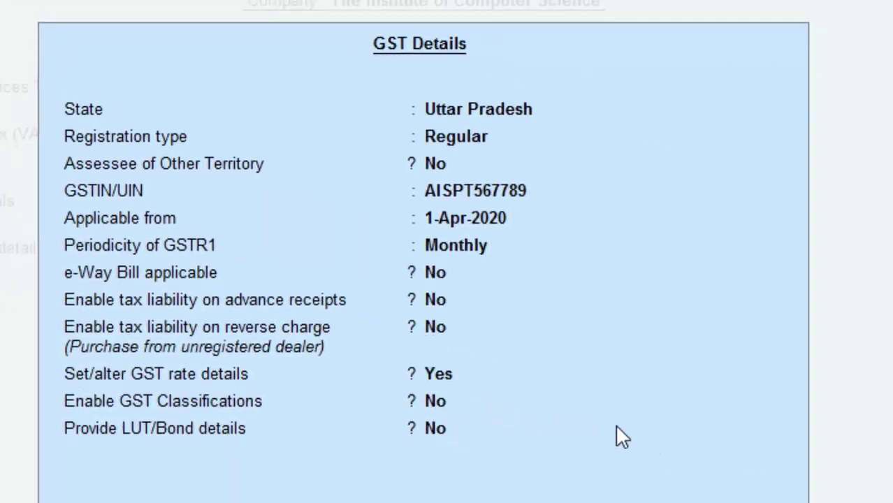
pyautogui.press('Return')
pyautogui.press('Return')
pyautogui.press('Return')
pyautogui.press('Return')
pyautogui.press('Return')
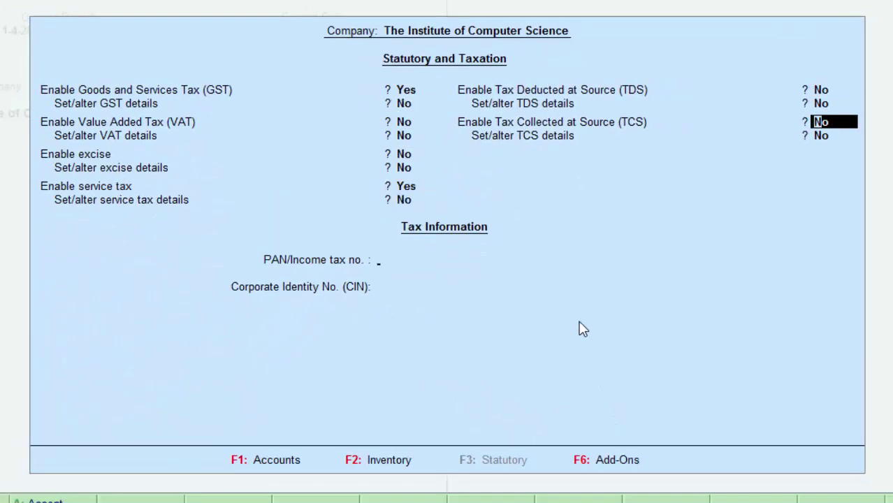
pyautogui.press('Return')
pyautogui.press('Return')
pyautogui.press('Return')
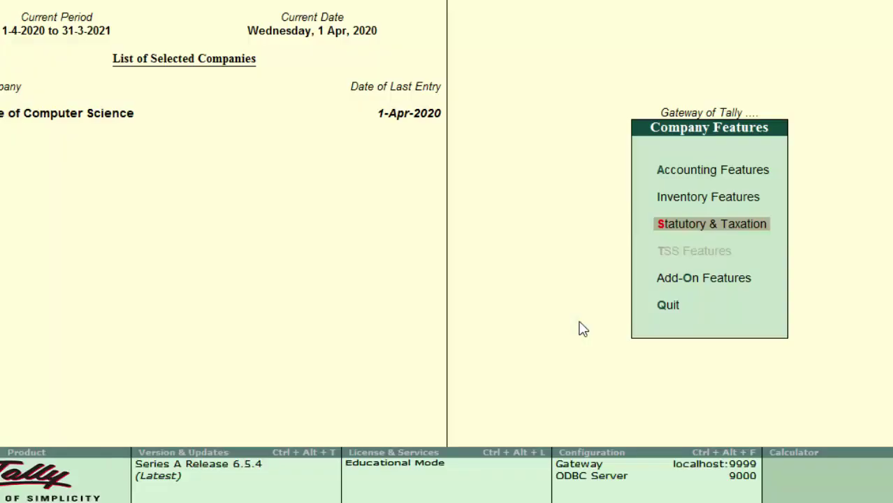
pyautogui.press('Escape')
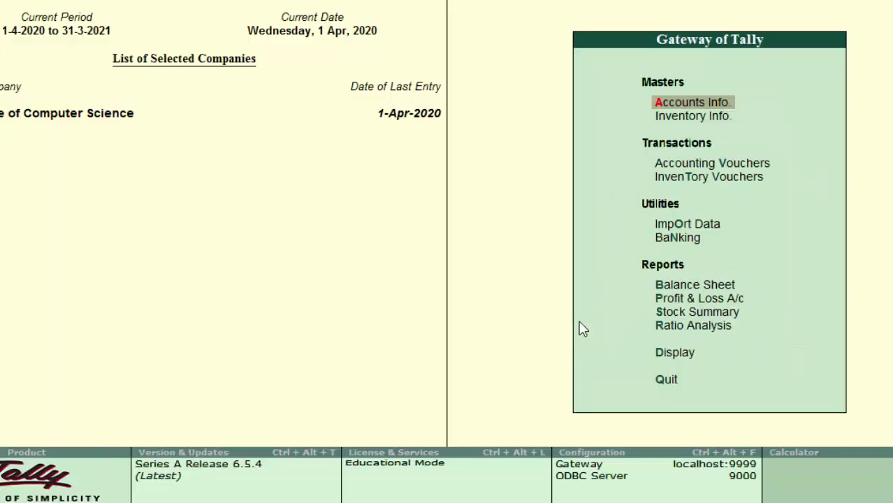
pyautogui.press('Down')
pyautogui.press('Down')
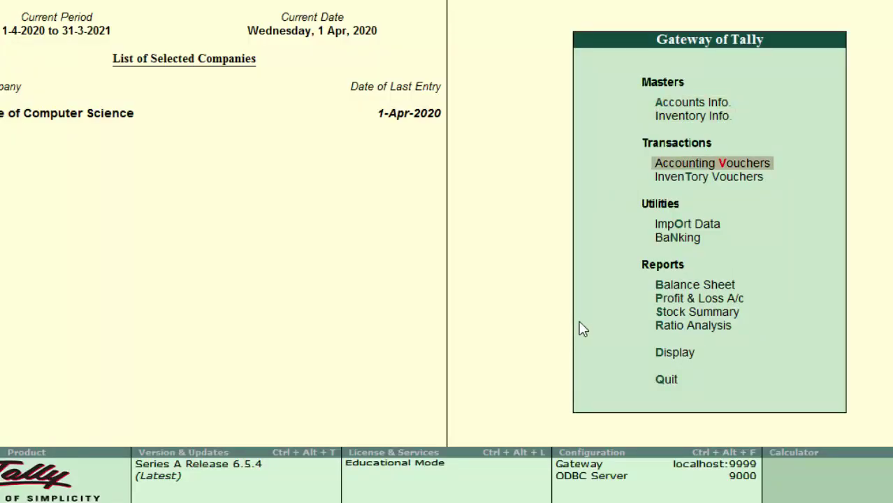
pyautogui.press('Return')
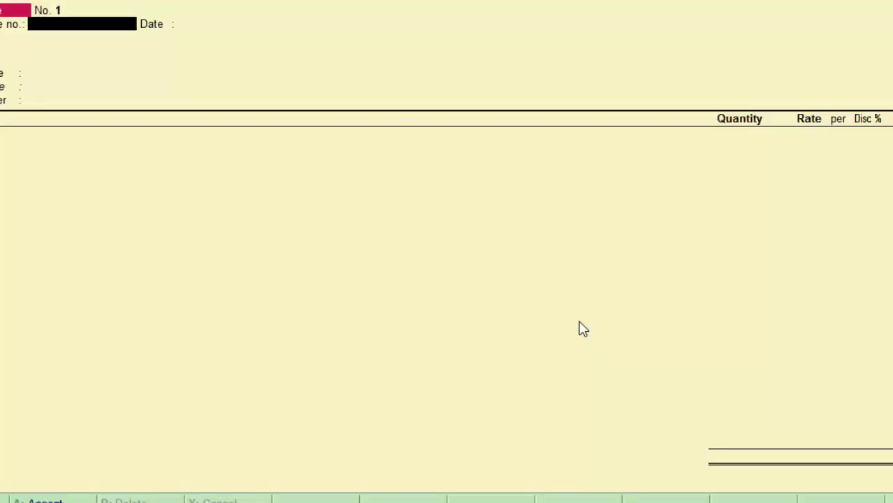
# Step: Enter supplier invoice number 777 and select the creditor as party account
pyautogui.write('777')
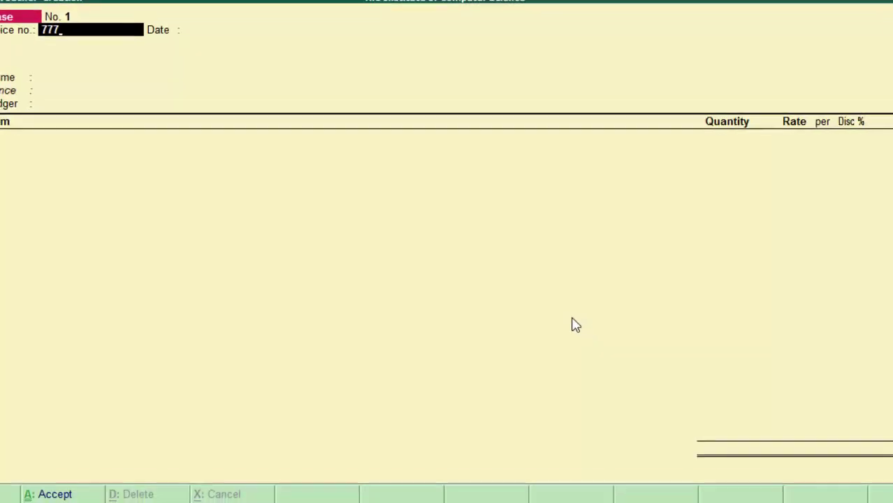
pyautogui.press('Return')
pyautogui.press('Return')
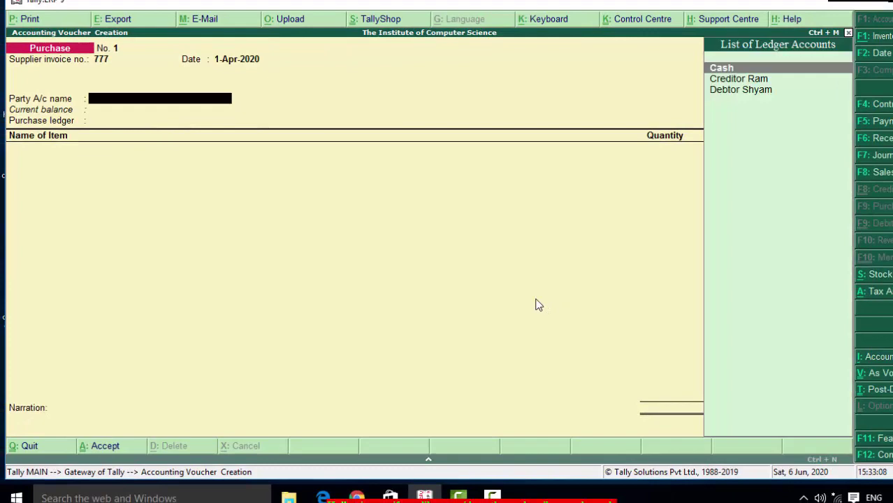
pyautogui.press('Down')
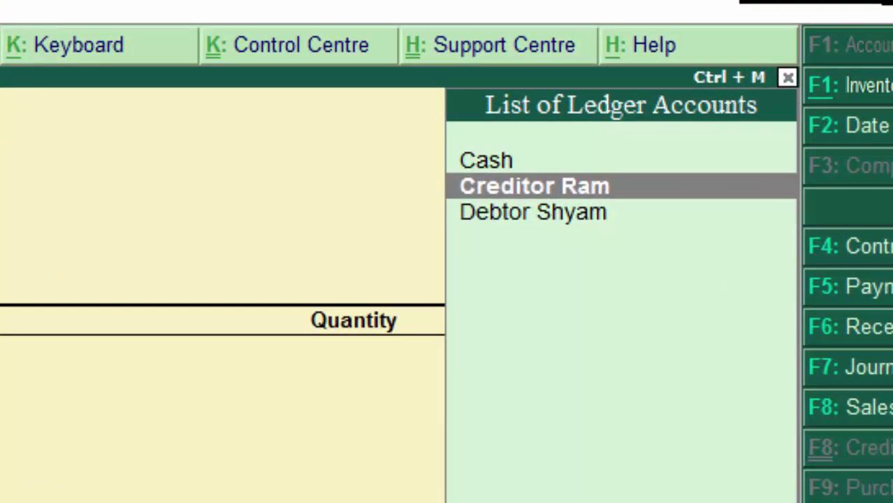
pyautogui.press('Return')
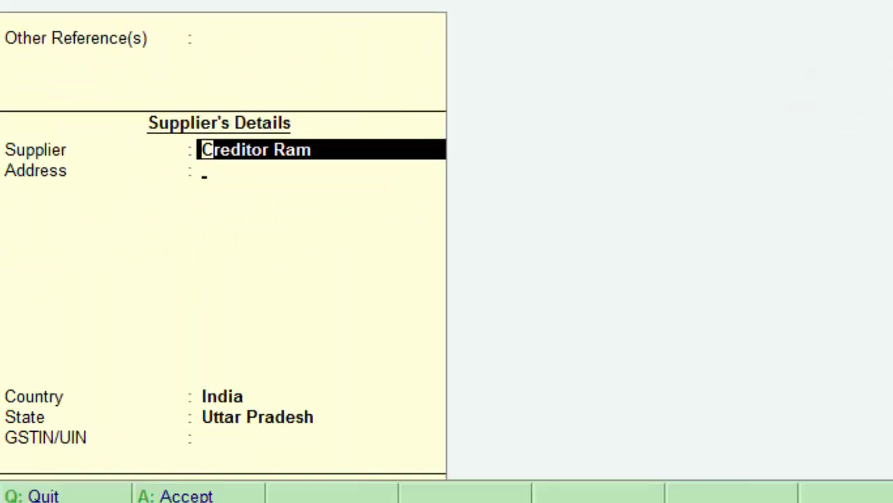
# Step: Fill in the supplier's address and GSTIN in Supplier's Details and accept
pyautogui.press('Return')
pyautogui.write('New')
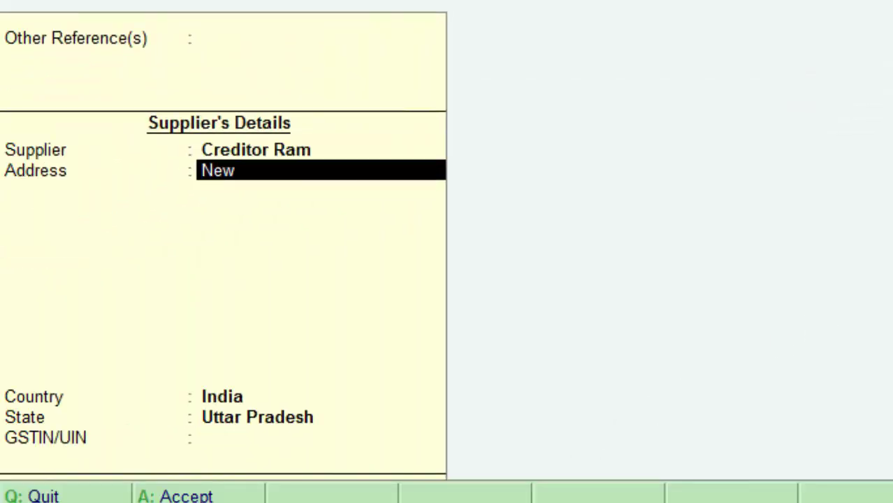
pyautogui.write(' c')
pyautogui.press('BackSpace')
pyautogui.write('Colon')
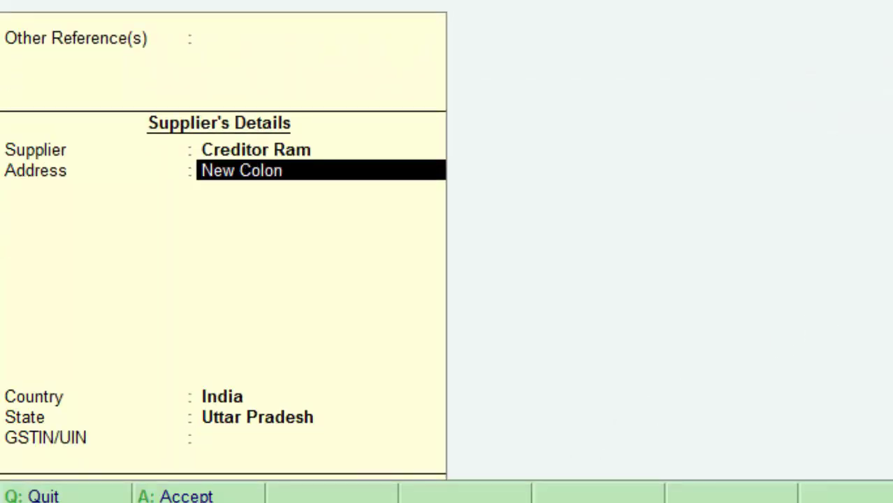
pyautogui.write('y Deo')
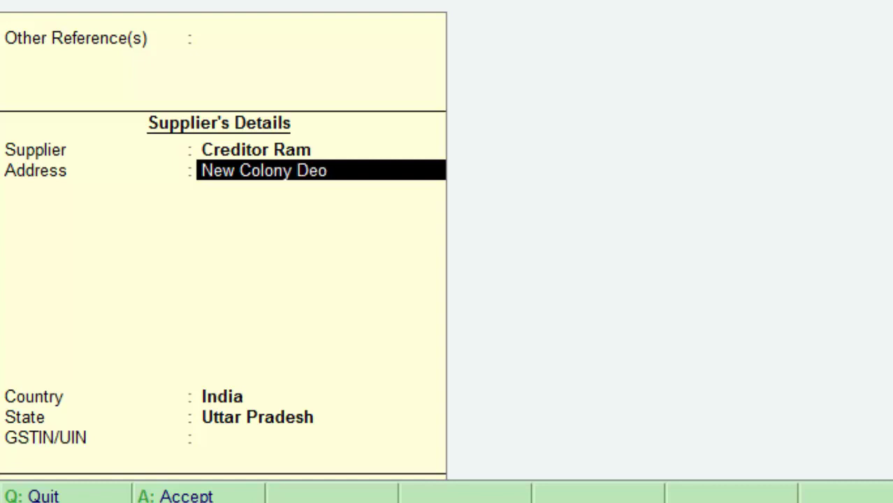
pyautogui.write('ria')
pyautogui.press('Return')
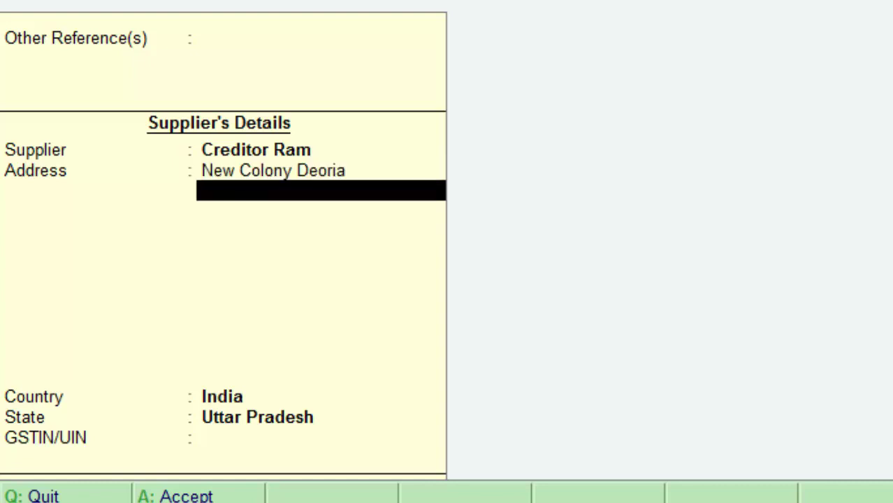
pyautogui.press('Return')
pyautogui.press('Return')
pyautogui.press('Return')
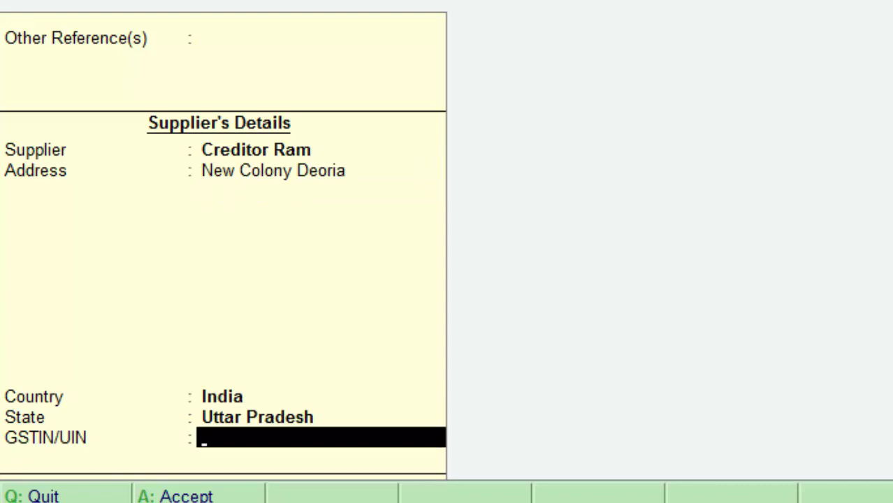
pyautogui.write('AIS')
pyautogui.write('PT567789')
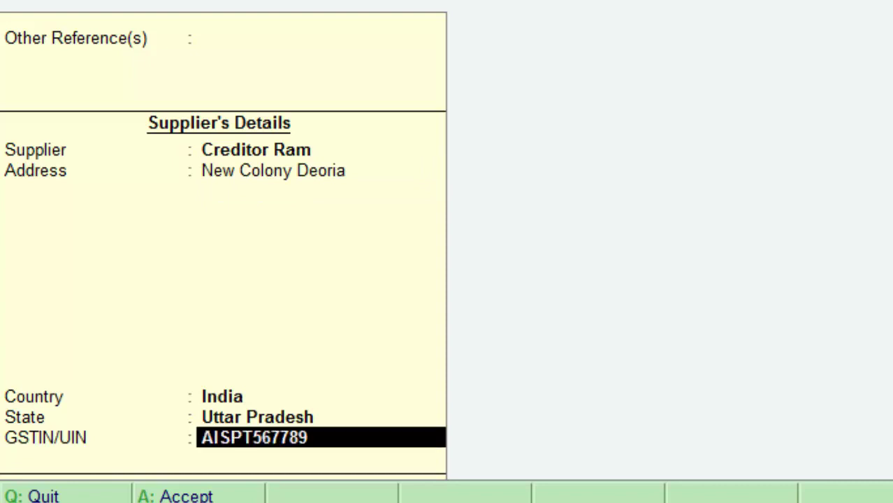
pyautogui.press('Return')
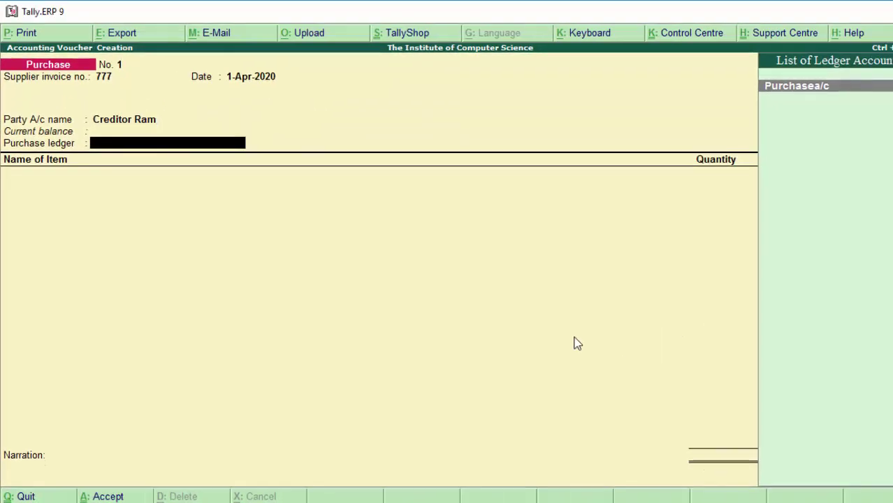
# Step: Purchase Sugar into Deoria godown via Purchasea/c: 600 kg at 40, amounting to 24,000.00
pyautogui.press('Return')
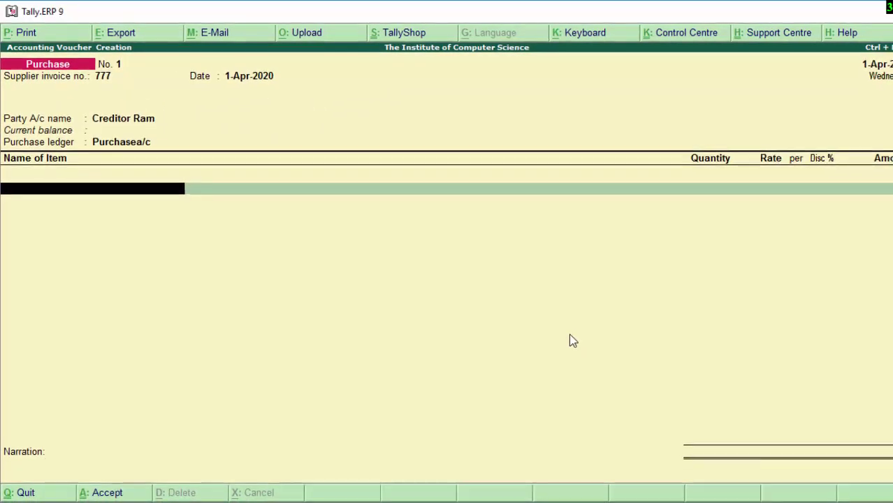
pyautogui.write('S')
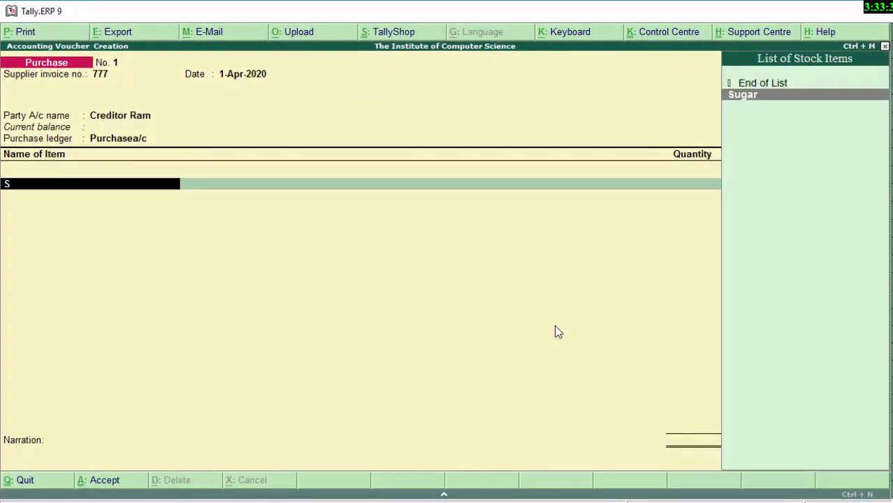
pyautogui.press('Return')
pyautogui.press('Return')
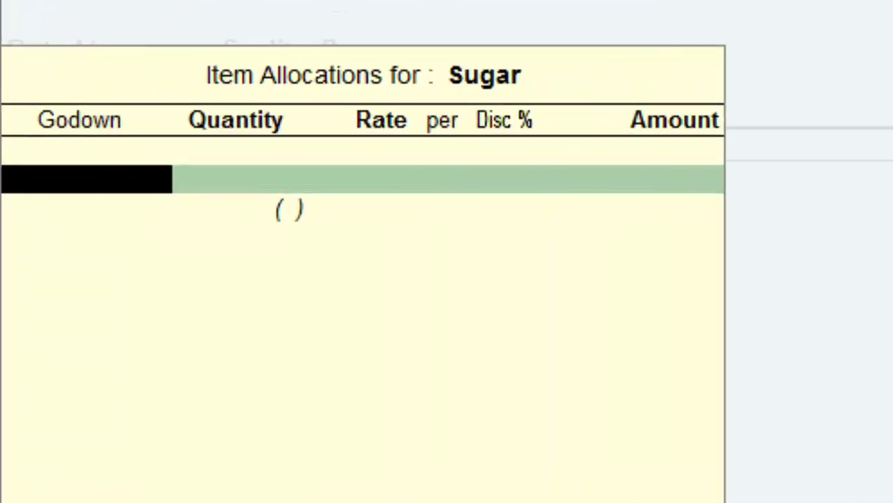
pyautogui.write('D')
pyautogui.press('Return')
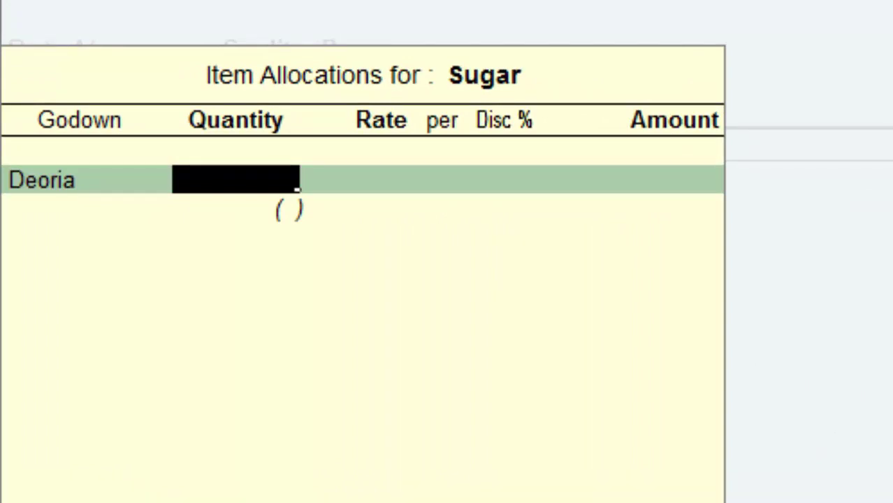
pyautogui.write('600')
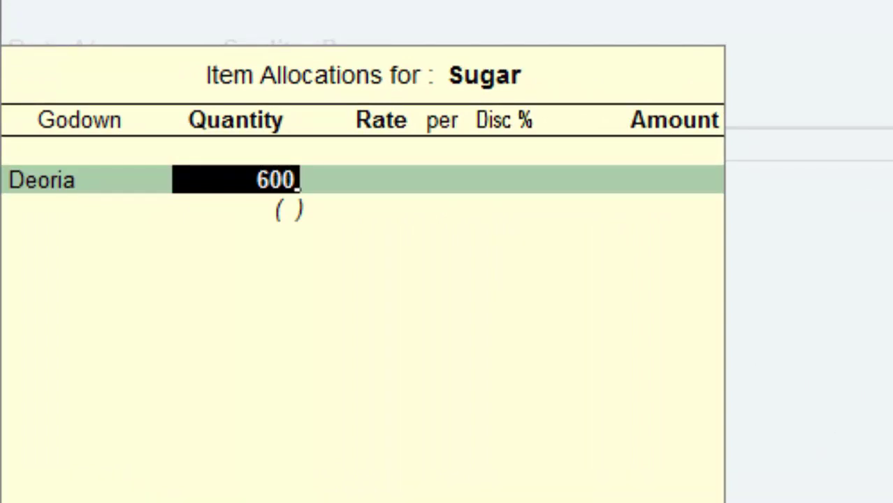
pyautogui.press('Return')
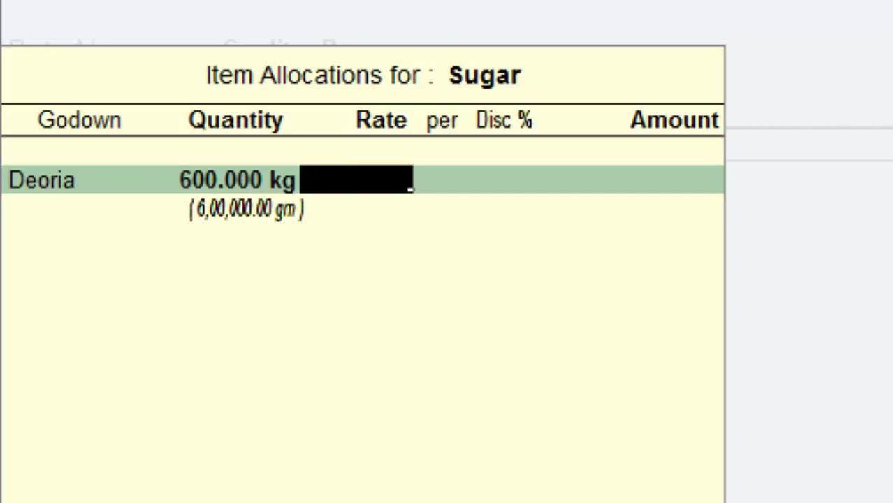
pyautogui.write('40')
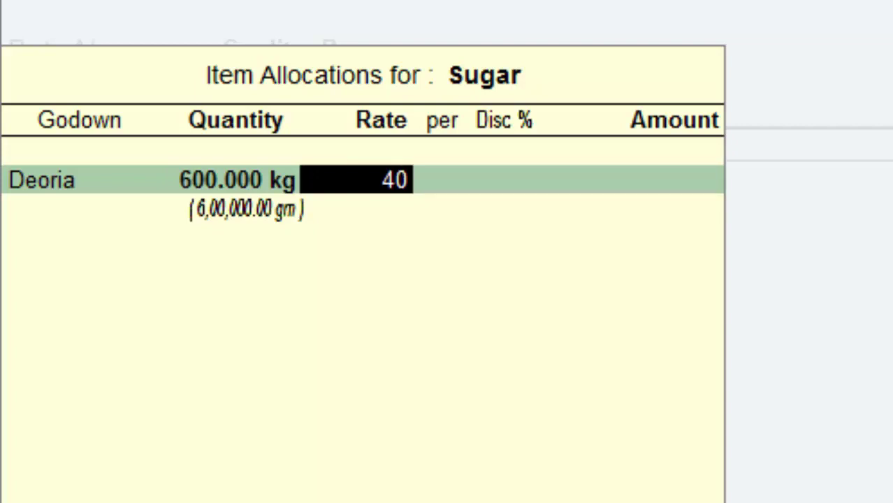
pyautogui.press('Return')
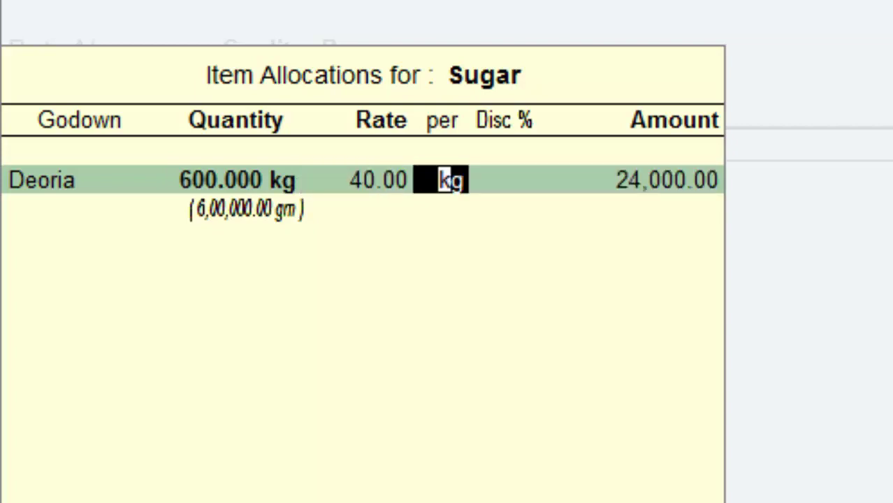
pyautogui.press('Return')
pyautogui.press('Return')
pyautogui.press('Return')
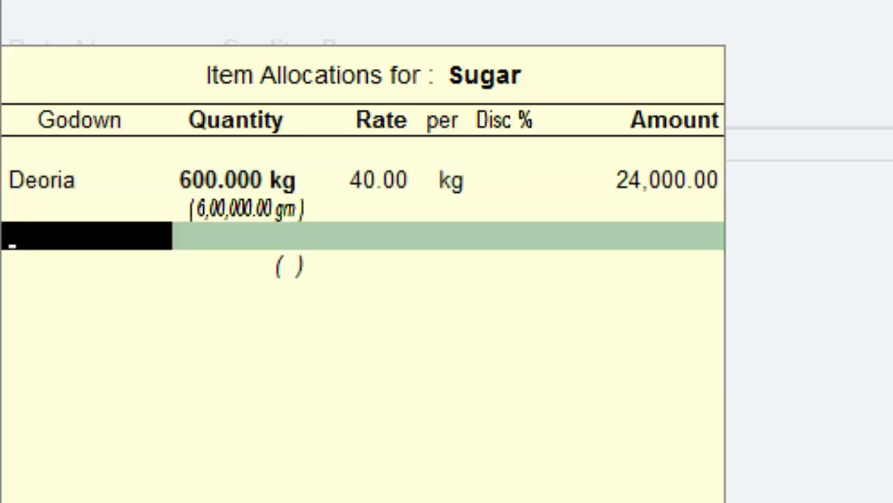
pyautogui.press('Return')
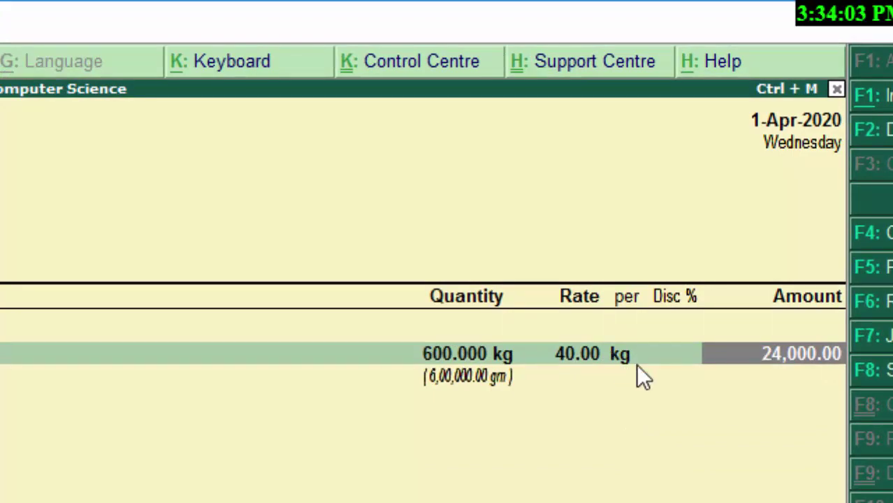
pyautogui.press('Return')
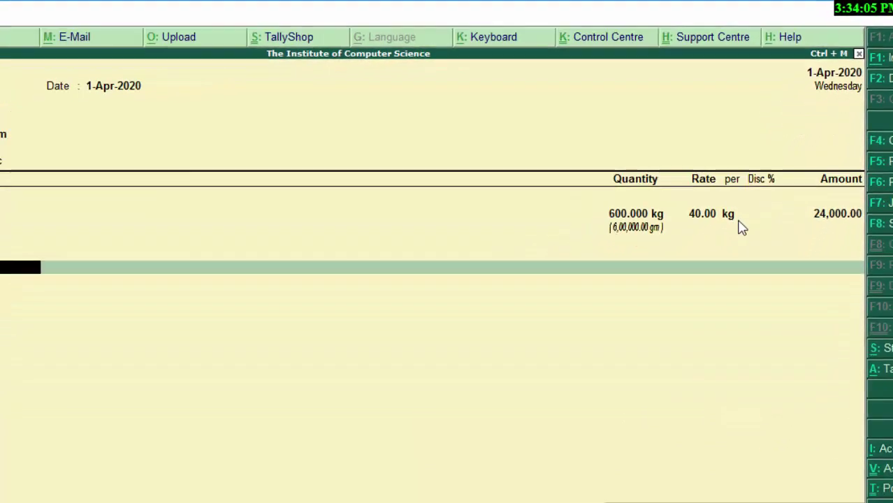
# Step: Add a Cgst tax line of 1,440.00 to the purchase
pyautogui.write('C')
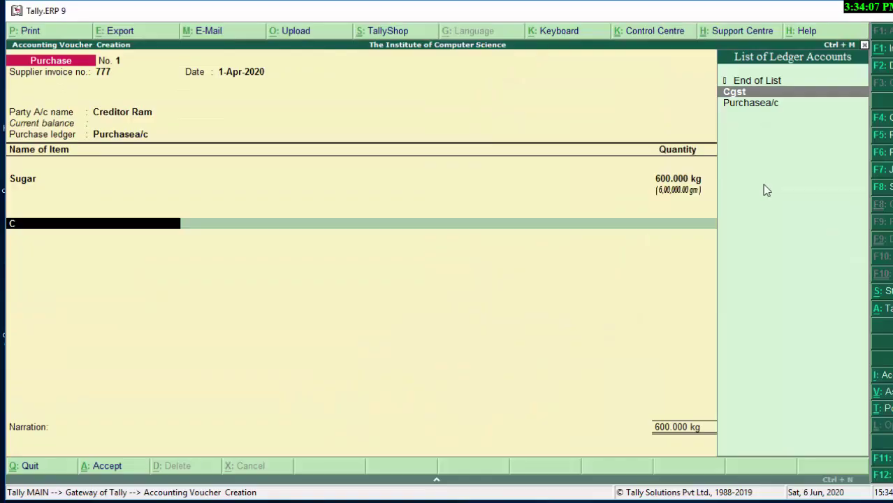
pyautogui.press('Return')
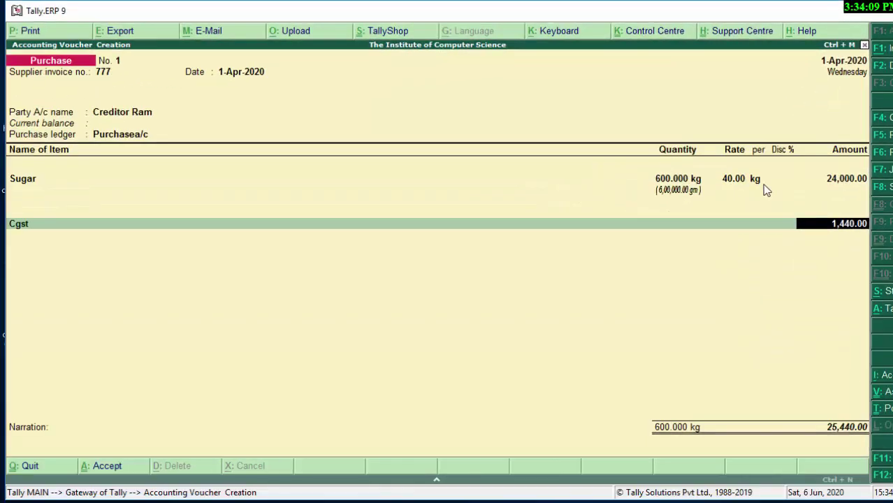
pyautogui.press('Return')
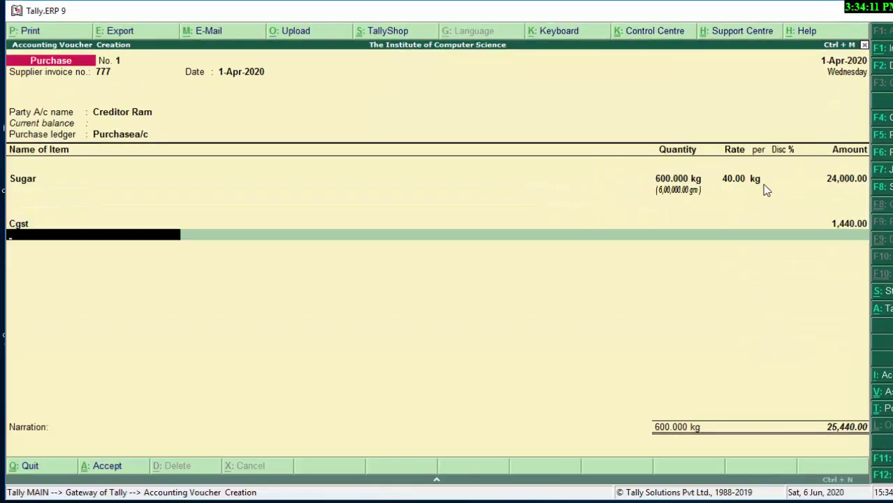
pyautogui.write('S')
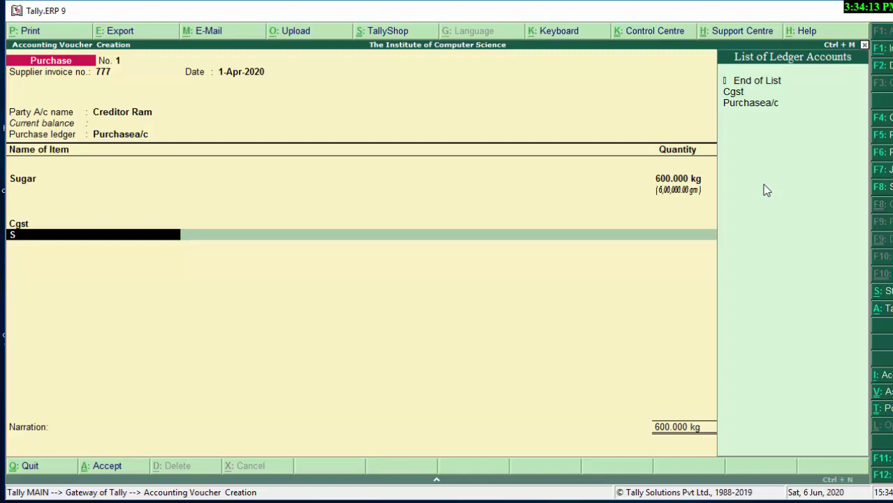
# Step: Create ledger Sgst (GST, State Tax, Normal Rounding), adding 1,440.00 for a 26,880.00 total
pyautogui.hotkey('alt', 'c')
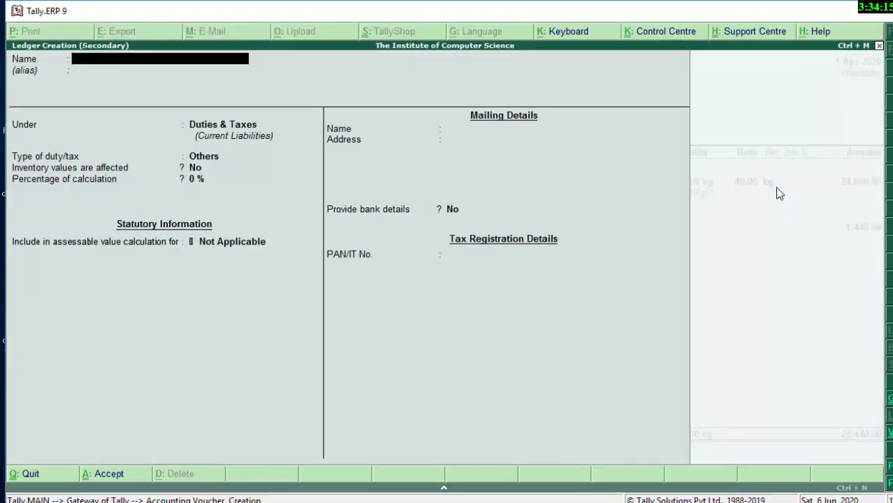
pyautogui.write('Sgs')
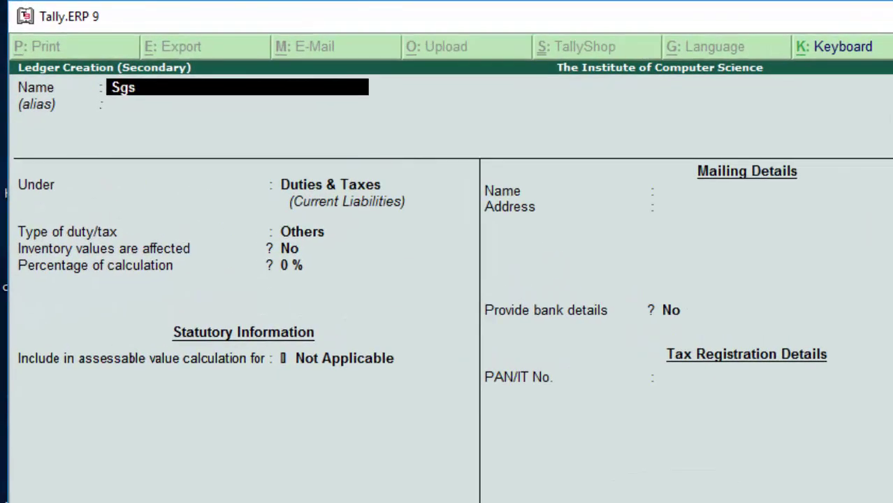
pyautogui.write('t')
pyautogui.press('Return')
pyautogui.press('Return')
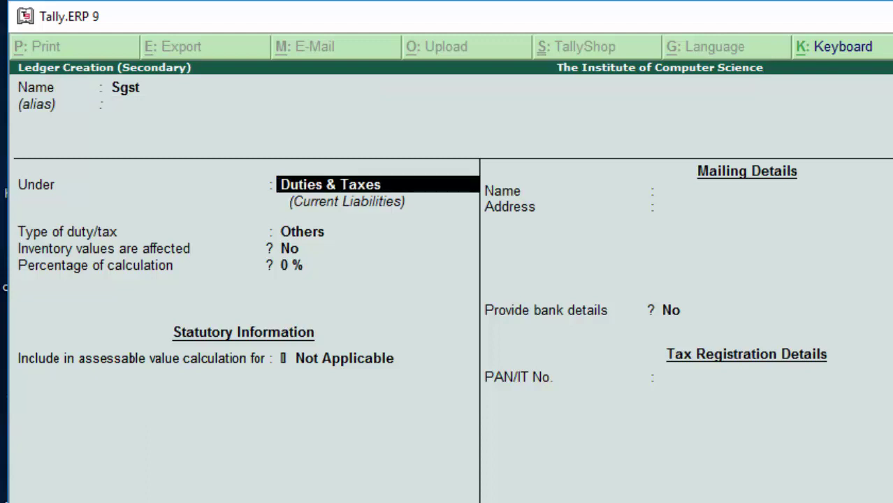
pyautogui.press('Return')
pyautogui.press('Up')
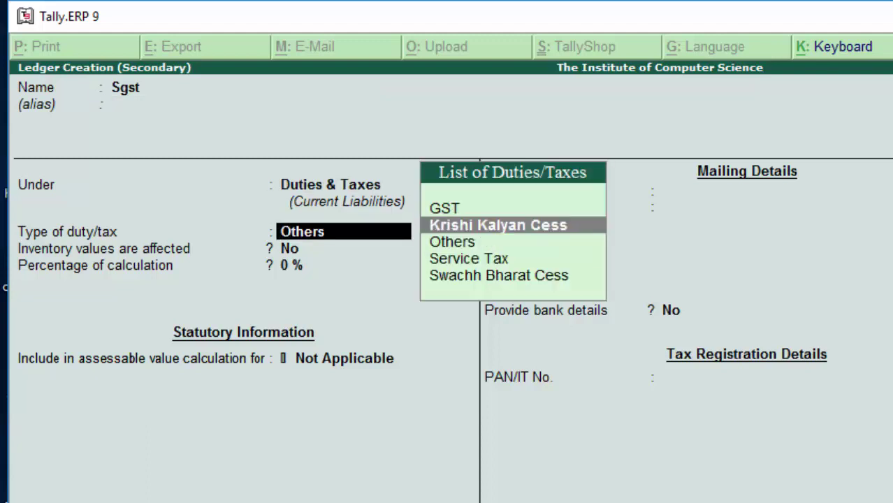
pyautogui.press('Up')
pyautogui.press('Return')
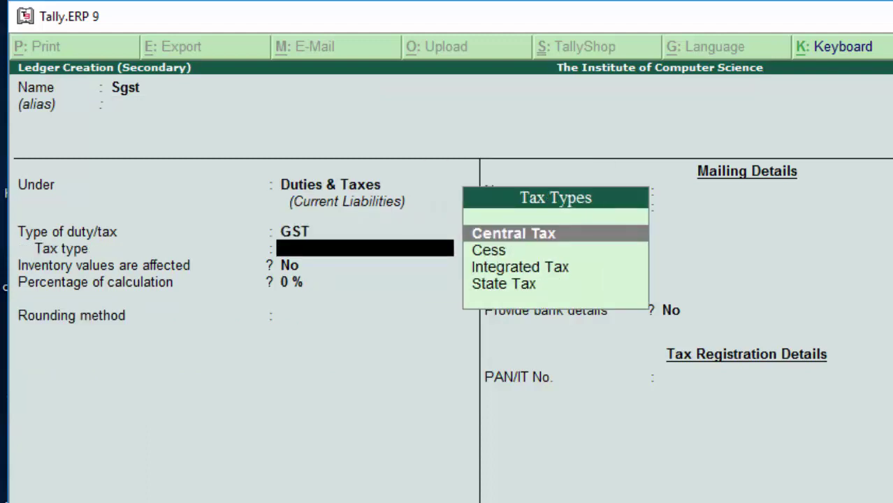
pyautogui.press('Down')
pyautogui.press('Down')
pyautogui.press('Down')
pyautogui.press('Return')
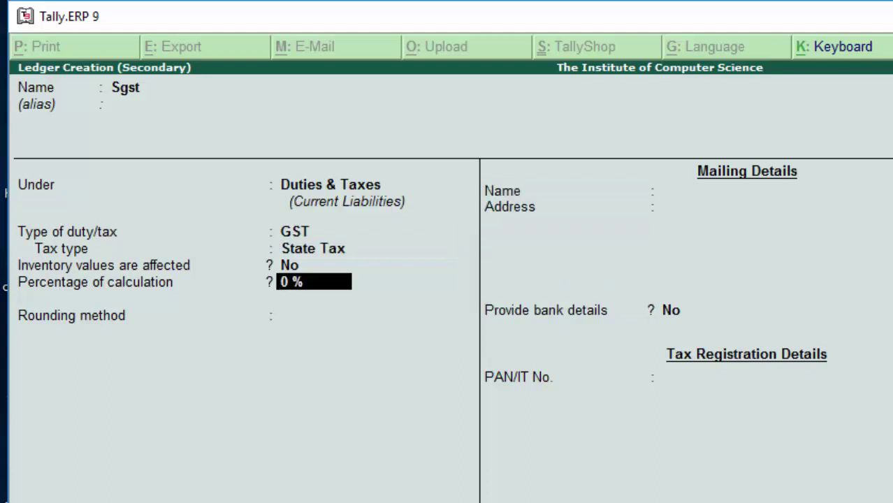
pyautogui.press('Return')
pyautogui.press('Down')
pyautogui.press('Down')
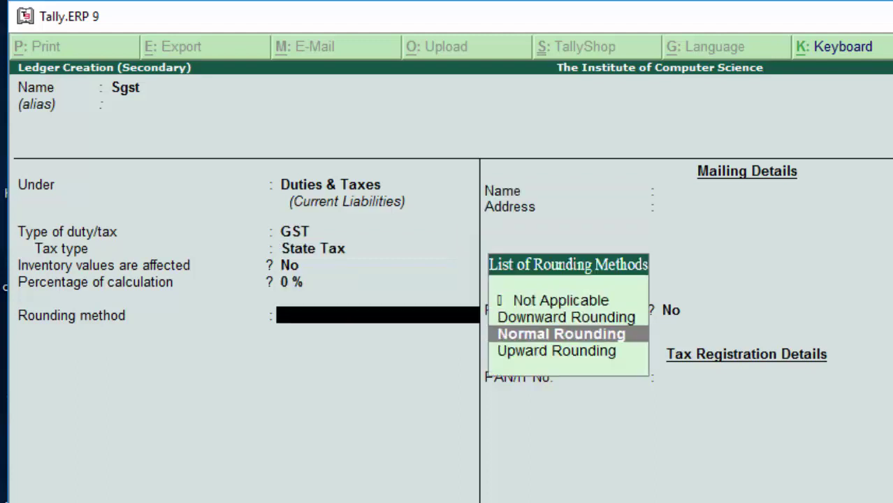
pyautogui.press('Return')
pyautogui.press('Return')
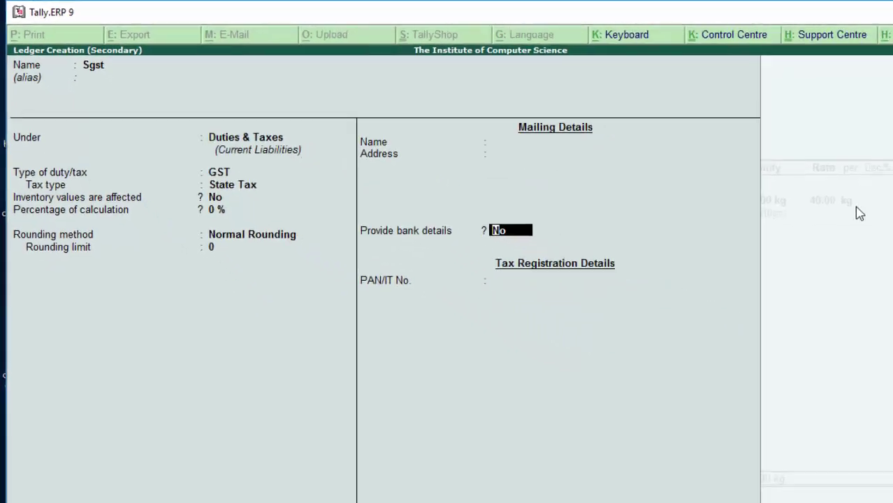
pyautogui.press('Return')
pyautogui.press('Return')
pyautogui.press('Return')
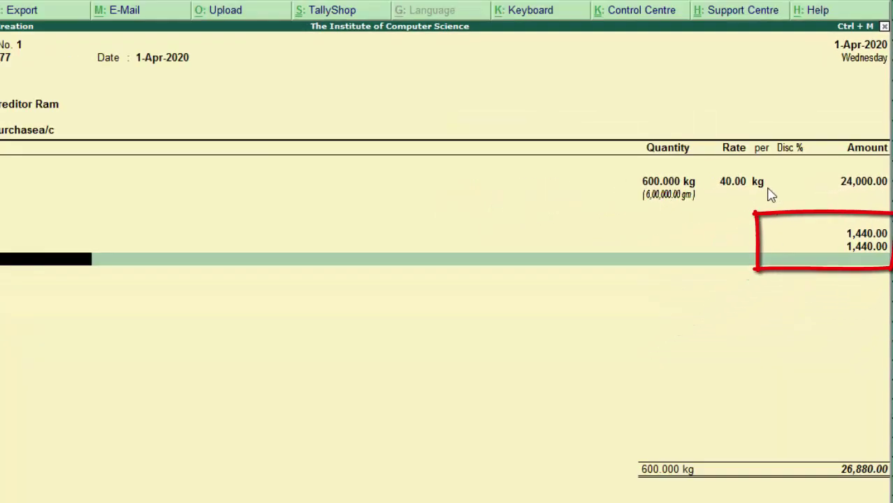
# Step: Save the 26,880.00 Creditor Ram purchase against new bill reference 777 and quit to the Gateway
pyautogui.press('Return')
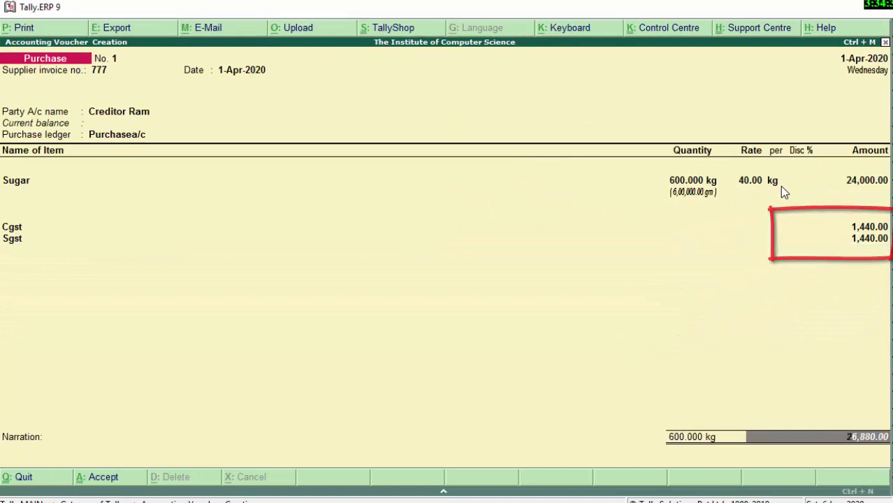
pyautogui.press('Return')
pyautogui.press('Return')
pyautogui.press('Return')
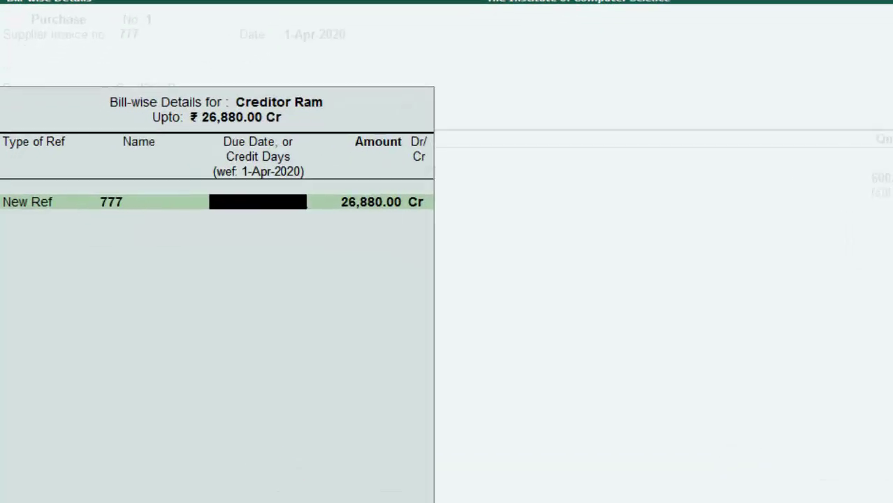
pyautogui.press('Return')
pyautogui.press('Return')
pyautogui.press('Return')
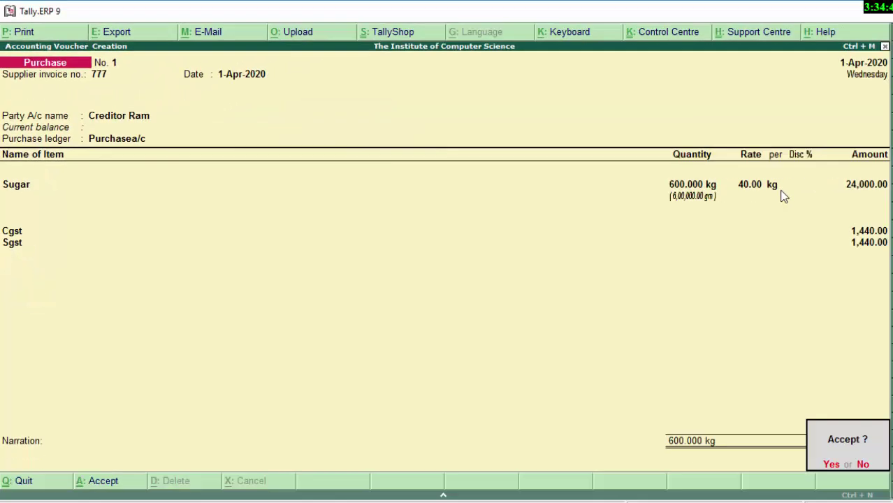
pyautogui.press('Return')
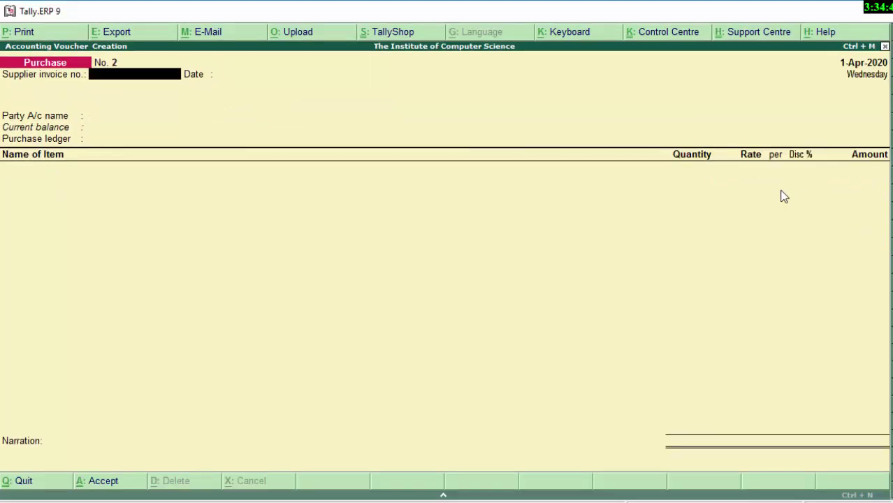
pyautogui.press('Escape')
pyautogui.press('Return')
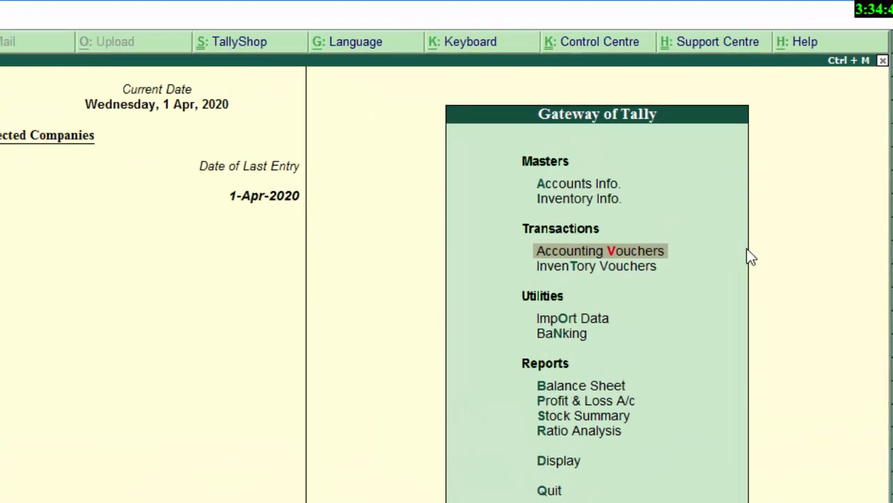
# Step: Open the Creditor Ram purchase from the Day Book for review, then close it
pyautogui.press('d')
pyautogui.press('d')
pyautogui.press('Down')
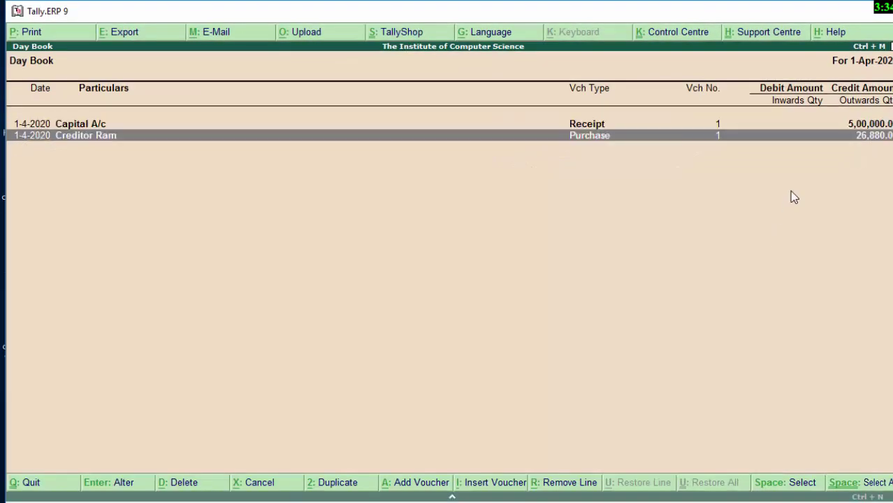
pyautogui.press('Return')
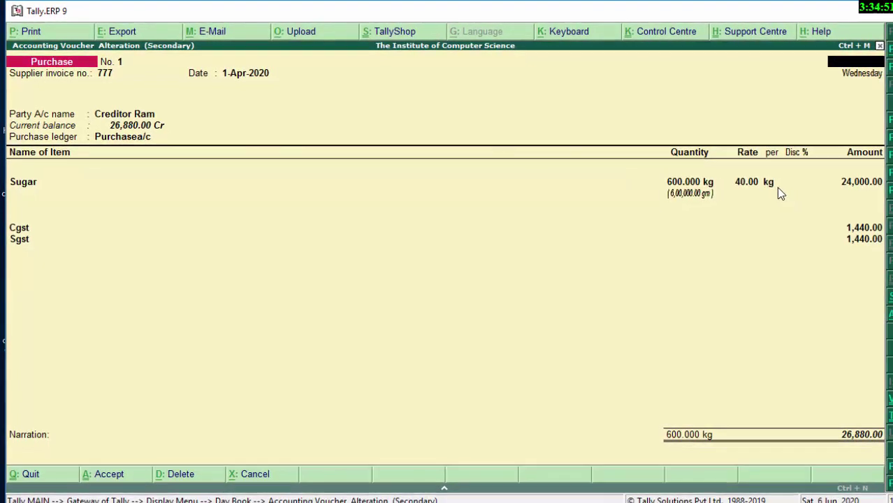
pyautogui.press('Escape')
pyautogui.press('y')
# Step: Return to the Gateway of Tally and start a new accounting voucher
pyautogui.press('Escape')
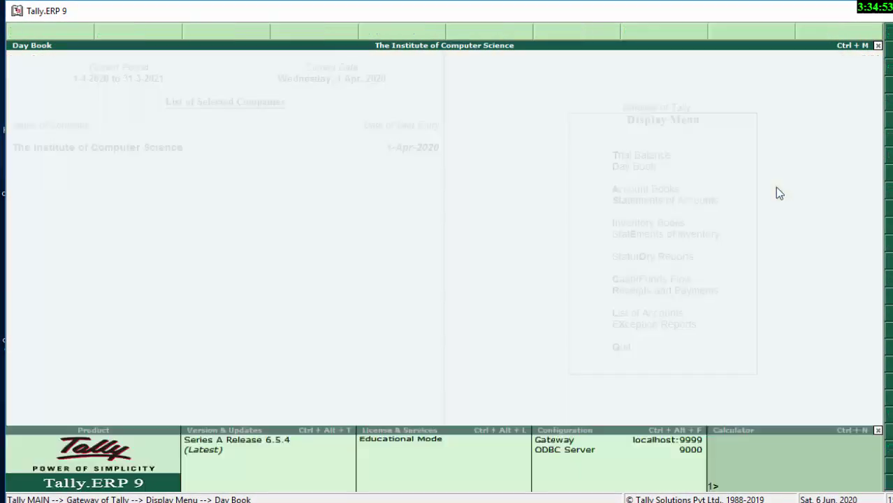
pyautogui.press('Escape')
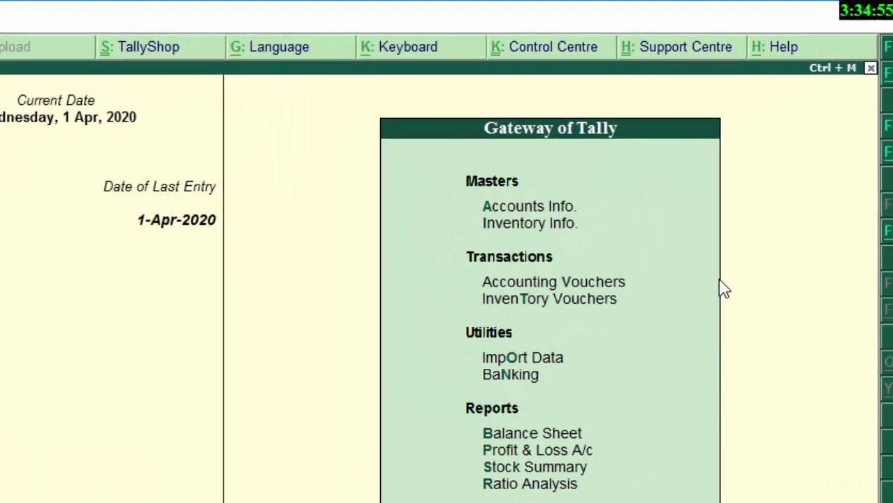
pyautogui.press('v')
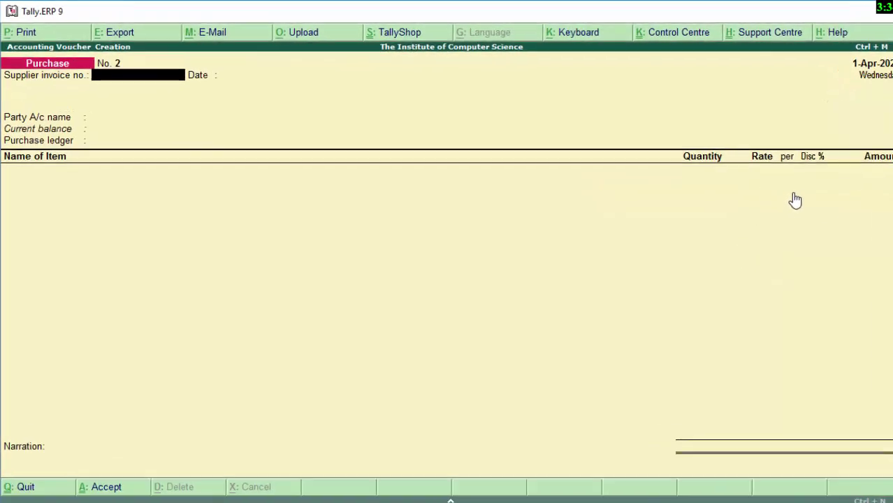
# Step: Switch to a Sales voucher and enter reference number 344
pyautogui.press('F8')
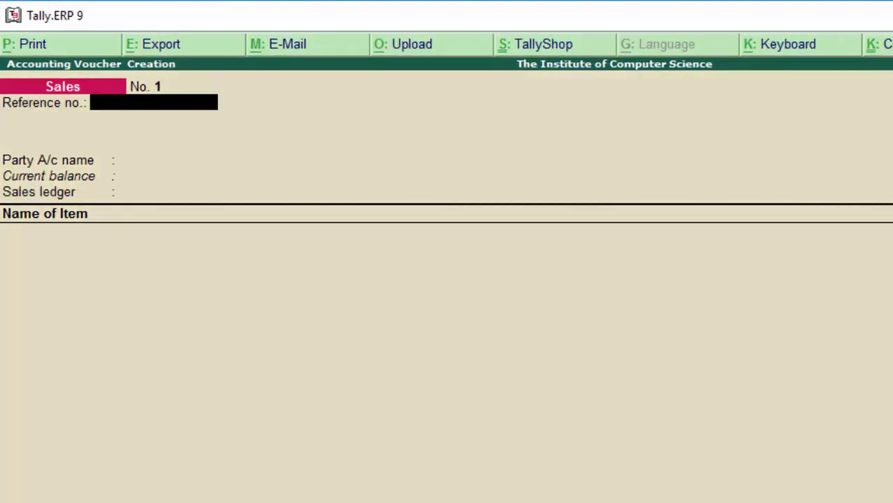
pyautogui.write('344')
pyautogui.press('Return')
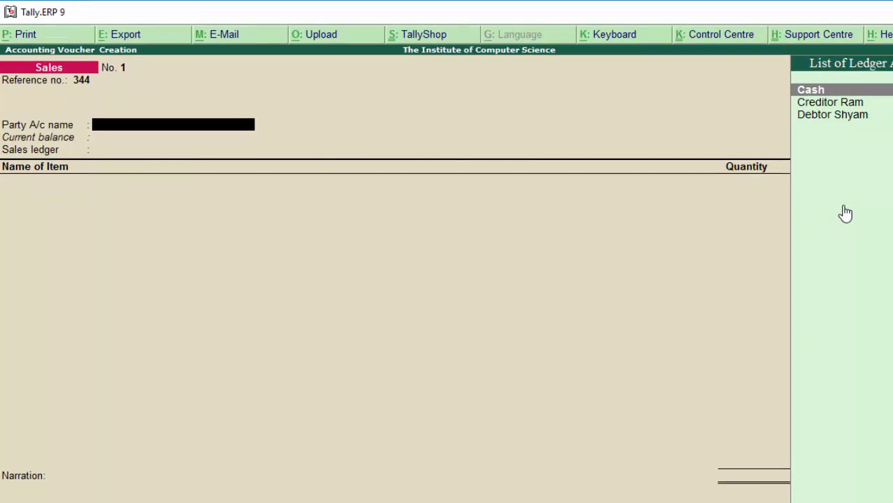
pyautogui.press('BackSpace')
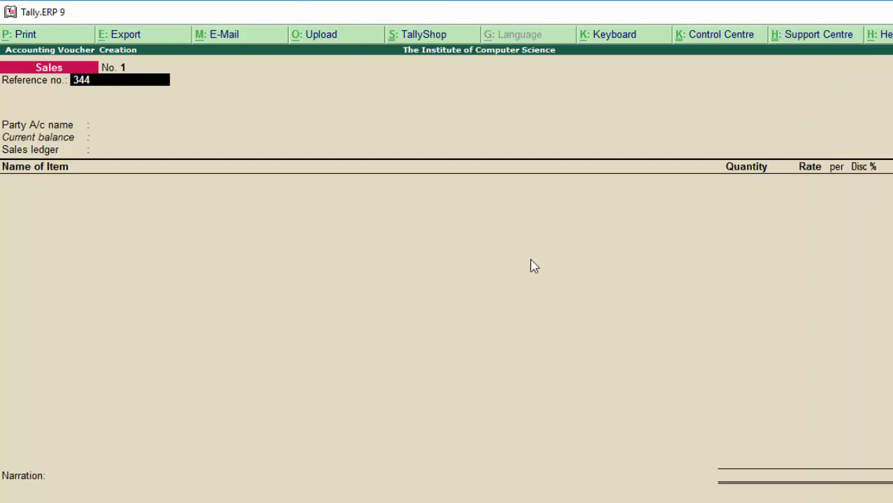
pyautogui.press('Return')
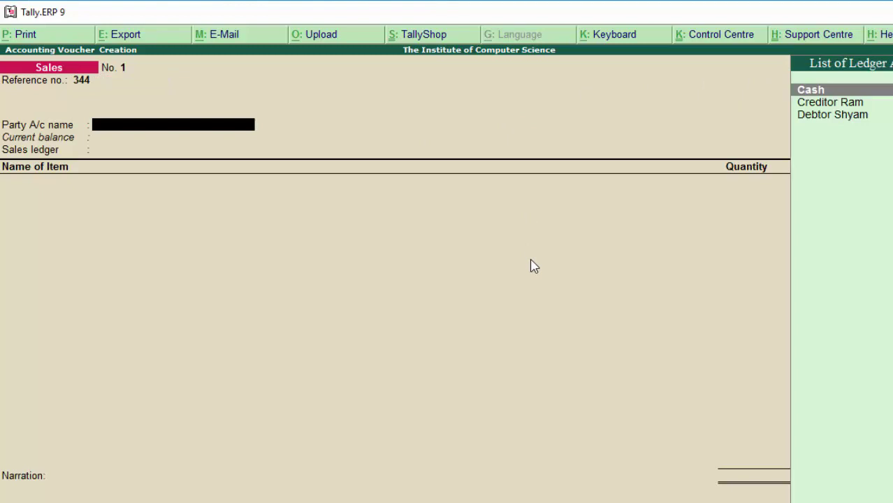
# Step: Confirm the voucher date and choose Debtor Shyam as the party account
pyautogui.press('F2')
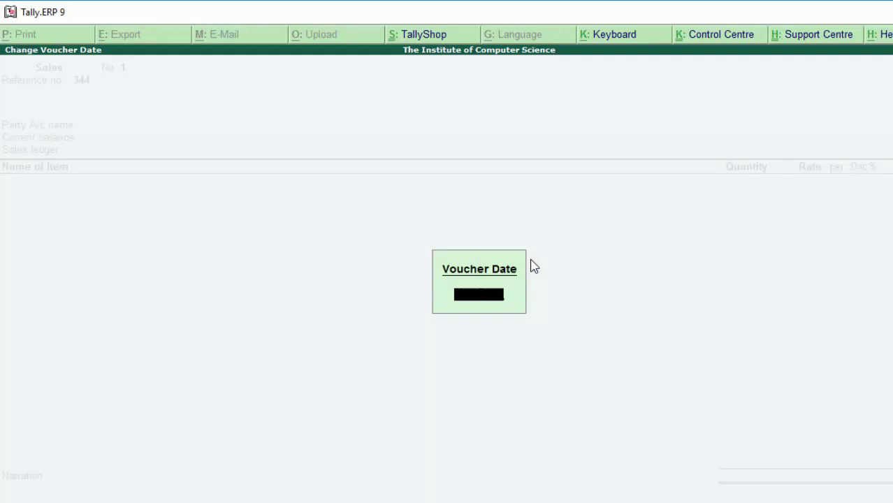
pyautogui.press('Return')
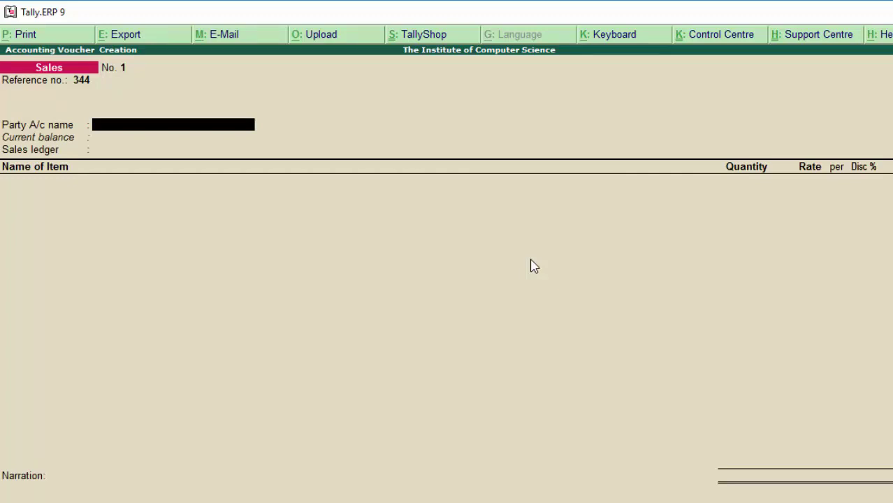
pyautogui.write('S')
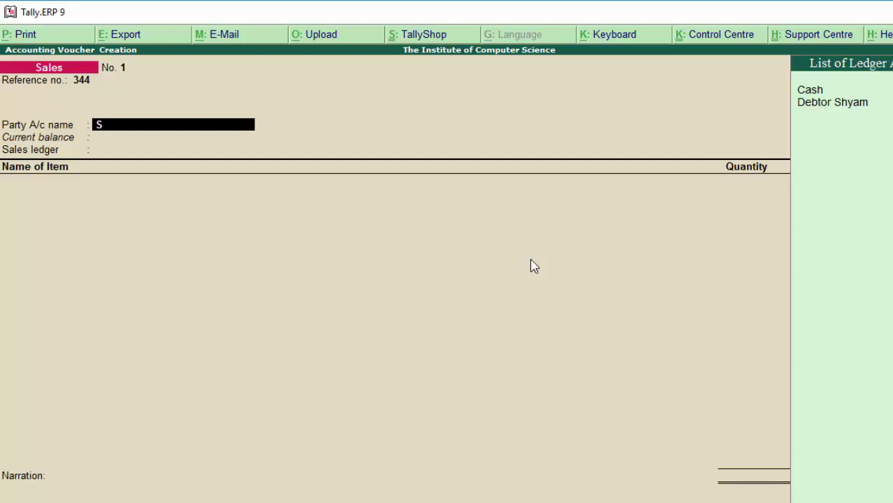
pyautogui.press('Down')
pyautogui.press('Return')
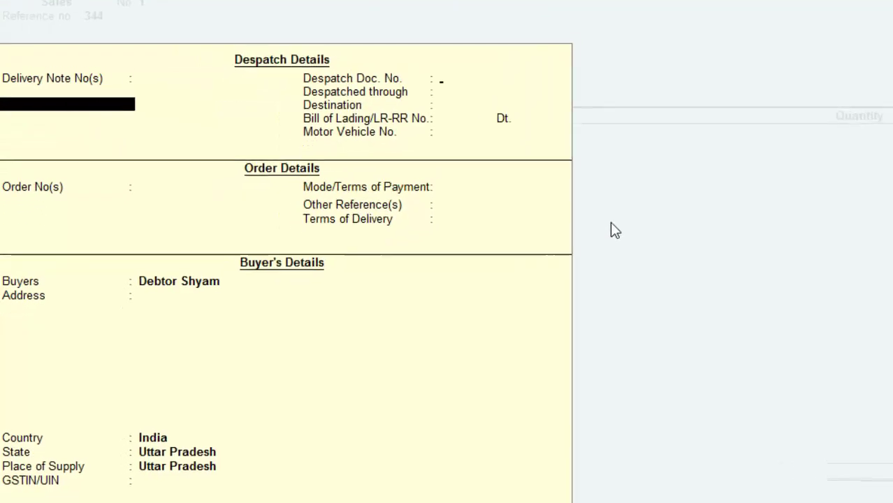
# Step: Enter buyer address Bhopal MP with state and place of supply Madhya Pradesh
pyautogui.press('Return')
pyautogui.press('Return')
pyautogui.press('Return')
pyautogui.press('Return')
pyautogui.press('Return')
pyautogui.press('Return')
pyautogui.press('Return')
pyautogui.press('Return')
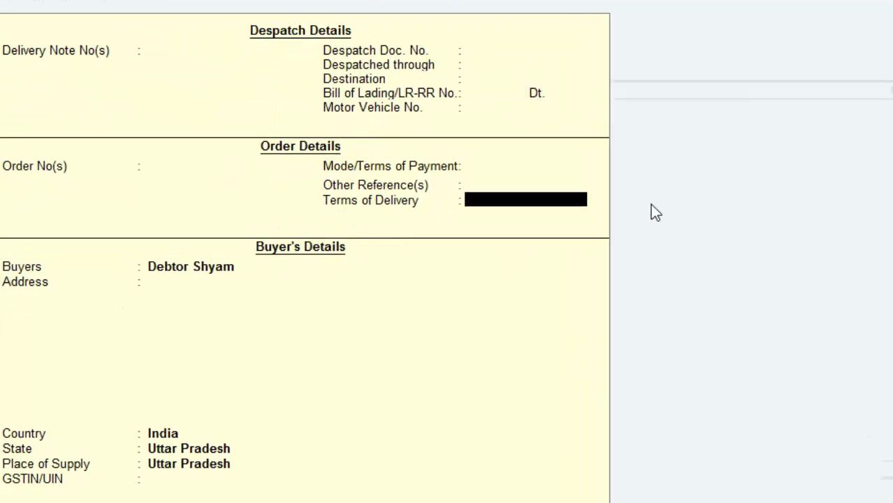
pyautogui.press('Return')
pyautogui.press('Return')
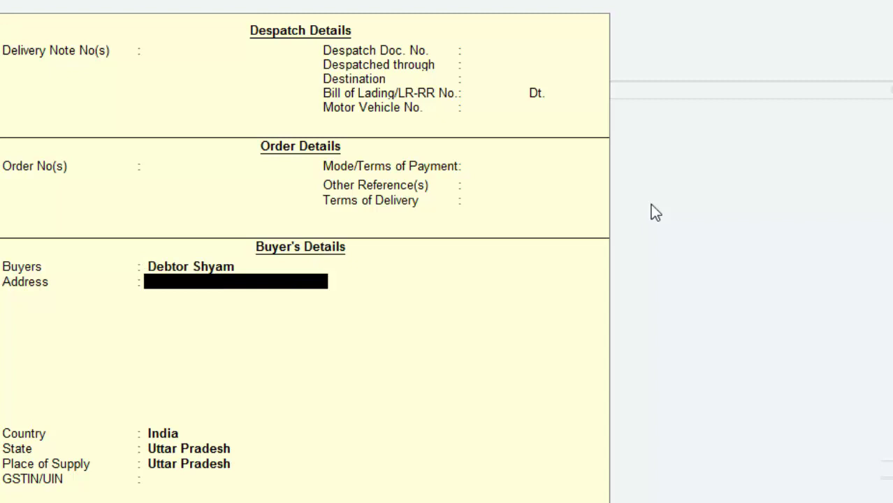
pyautogui.write('B')
pyautogui.write('h')
pyautogui.write('opal')
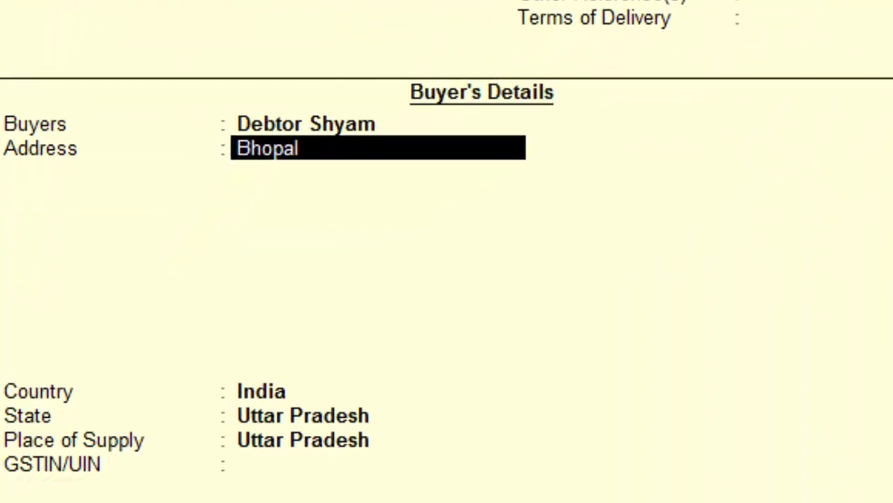
pyautogui.write(' MP')
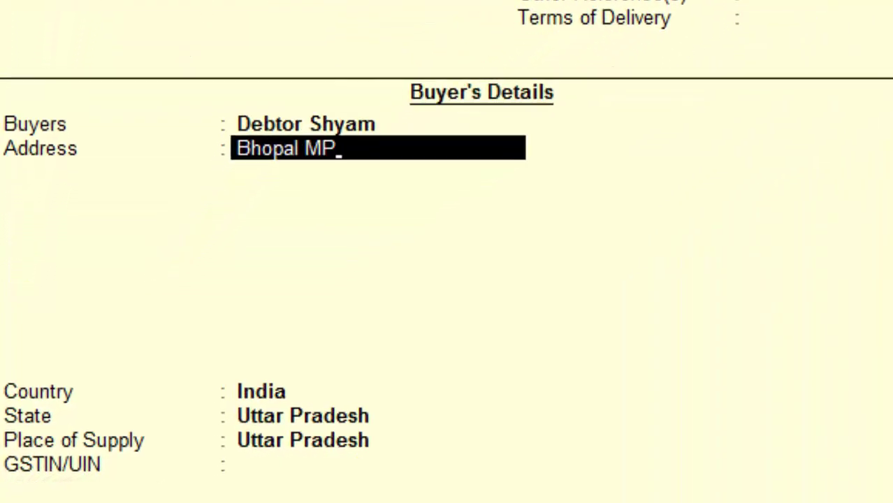
pyautogui.press('Return')
pyautogui.press('Return')
pyautogui.press('Return')
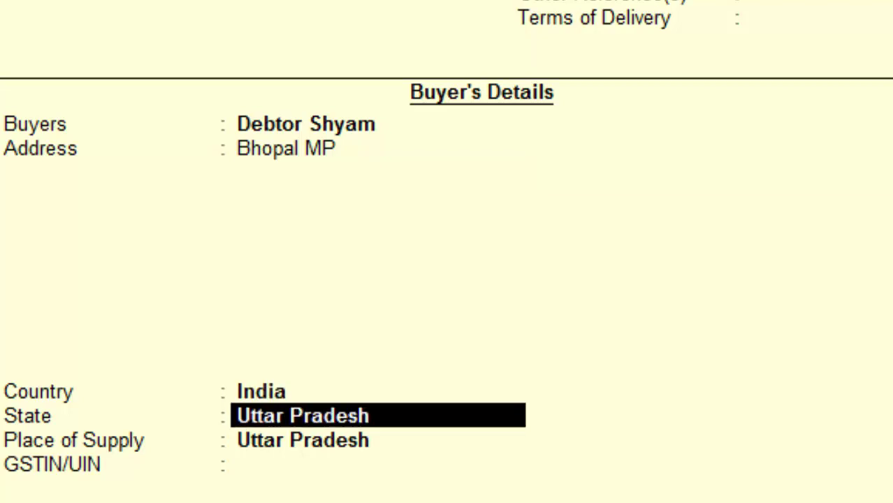
pyautogui.write('M')
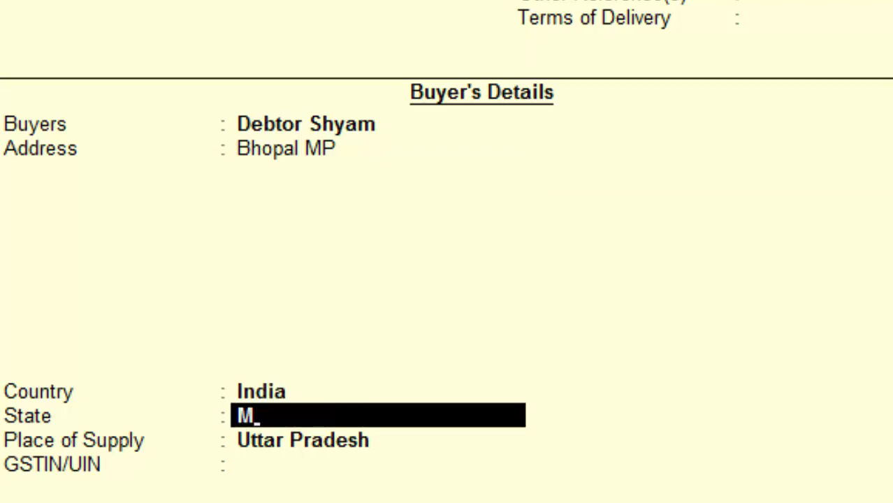
pyautogui.press('Return')
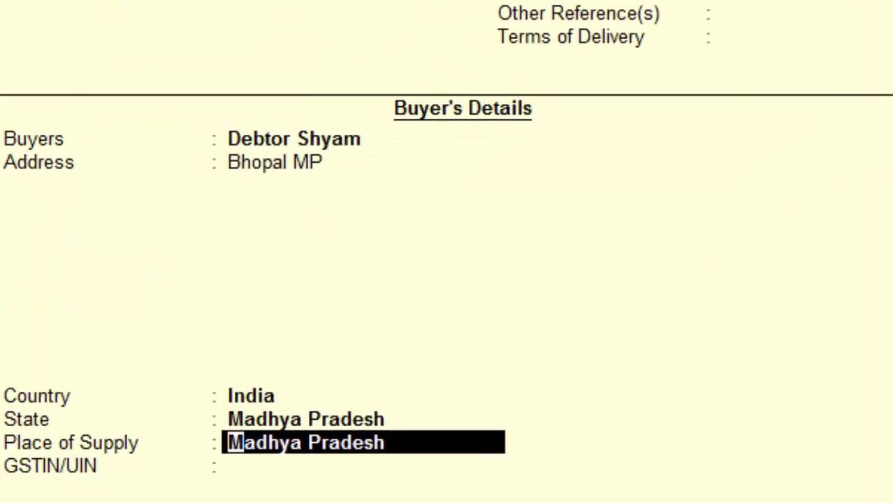
pyautogui.press('Return')
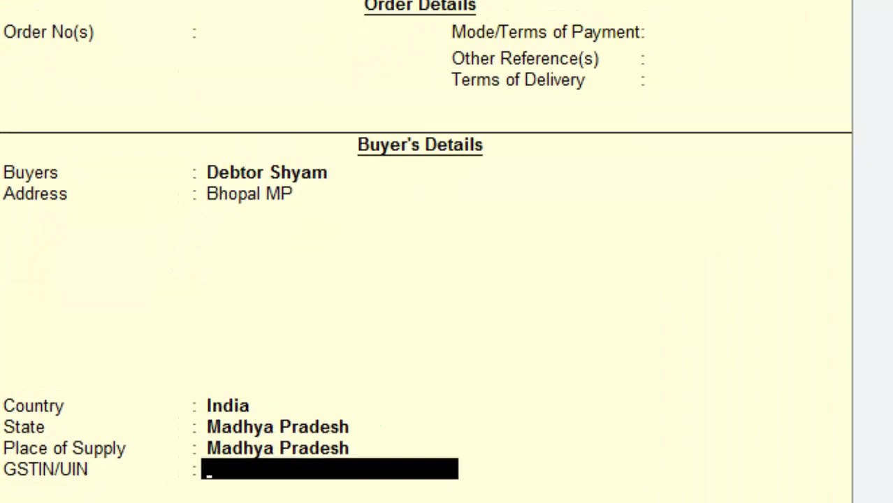
pyautogui.press('Return')
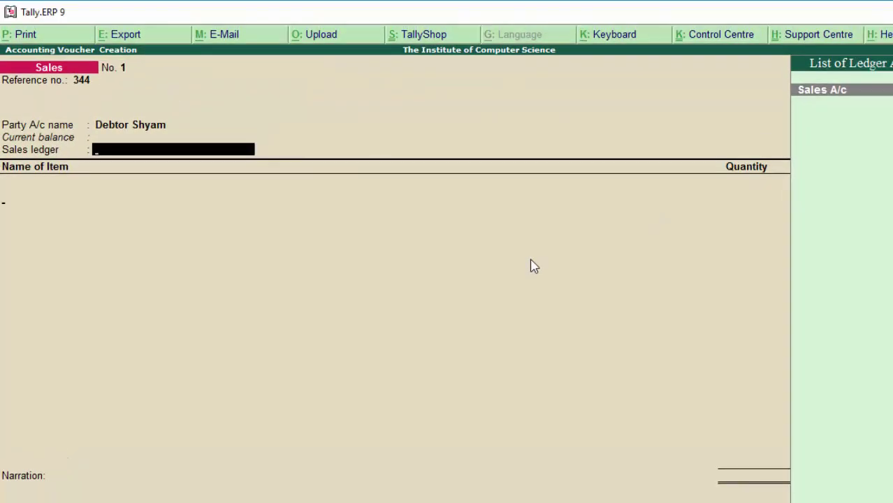
pyautogui.press('Return')
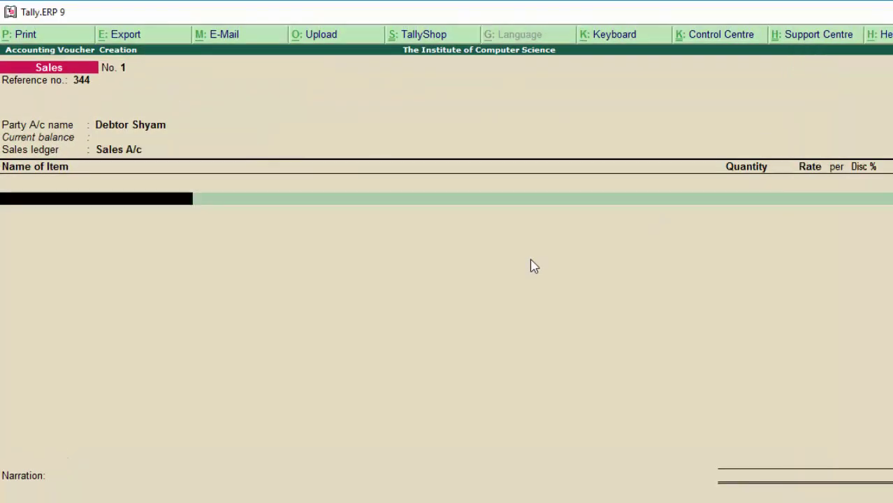
# Step: Select Sugar as the item and allocate it from the Deoria godown
pyautogui.write('S')
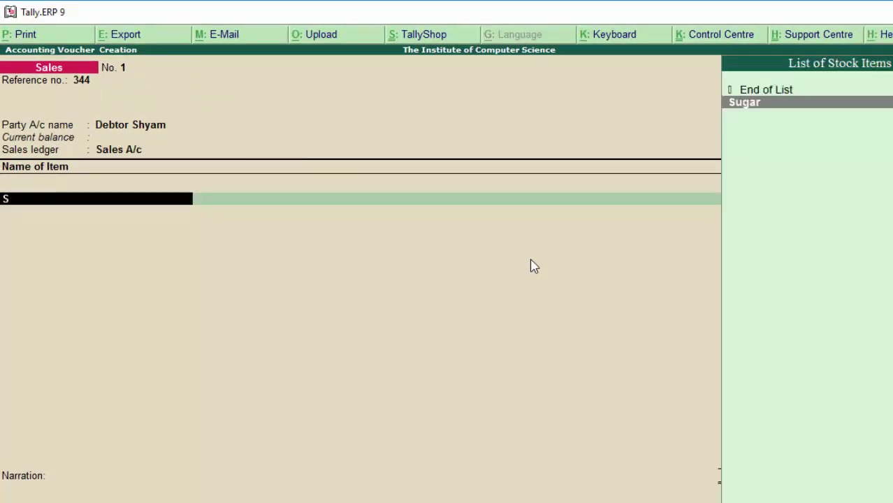
pyautogui.press('Return')
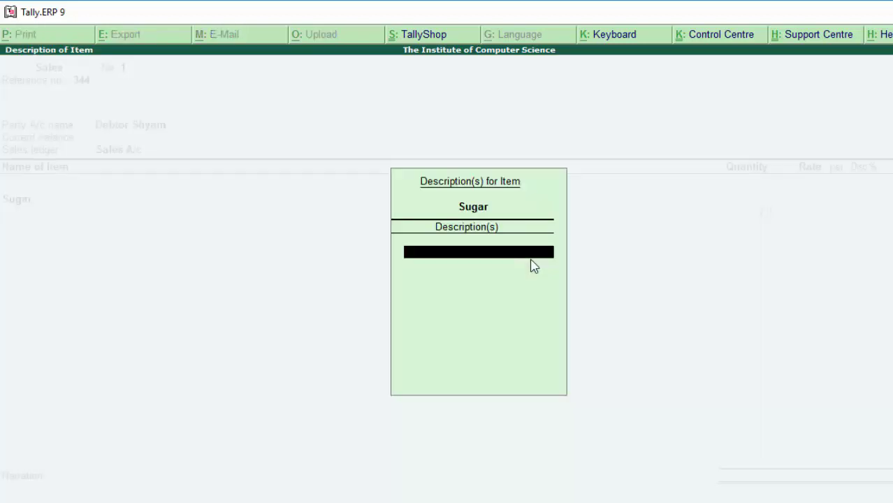
pyautogui.press('Return')
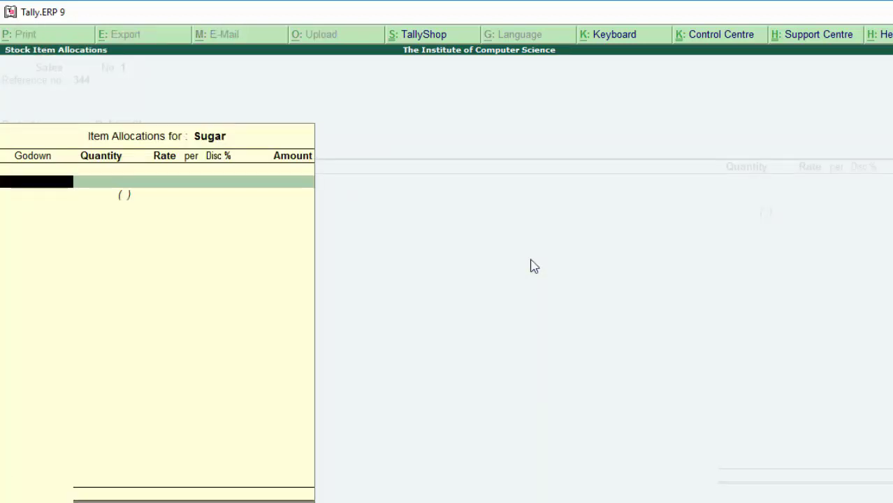
pyautogui.write('D')
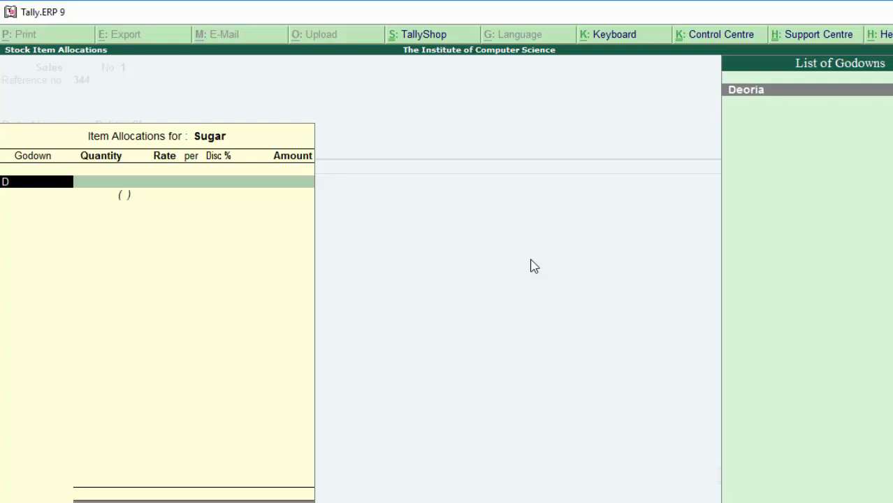
pyautogui.press('Return')
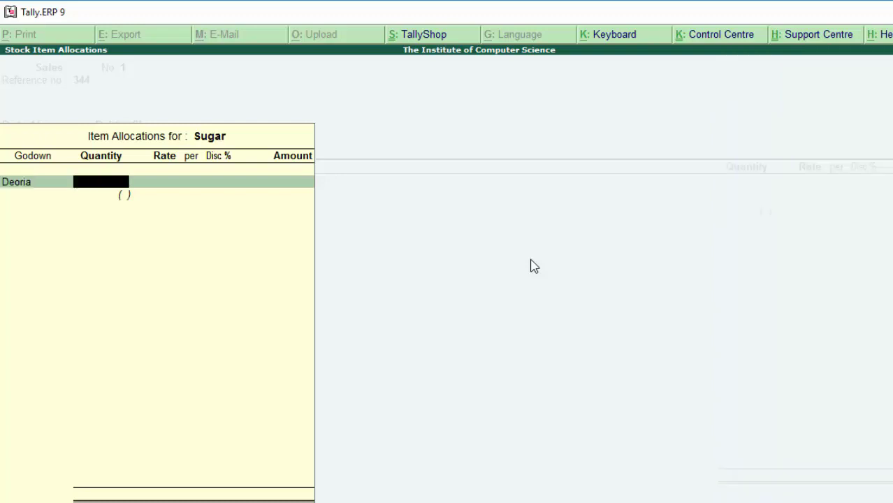
# Step: Set the Sugar quantity to 0.500 kg at a rate of 45 per kg
pyautogui.write('300')
pyautogui.press('BackSpace')
pyautogui.press('BackSpace')
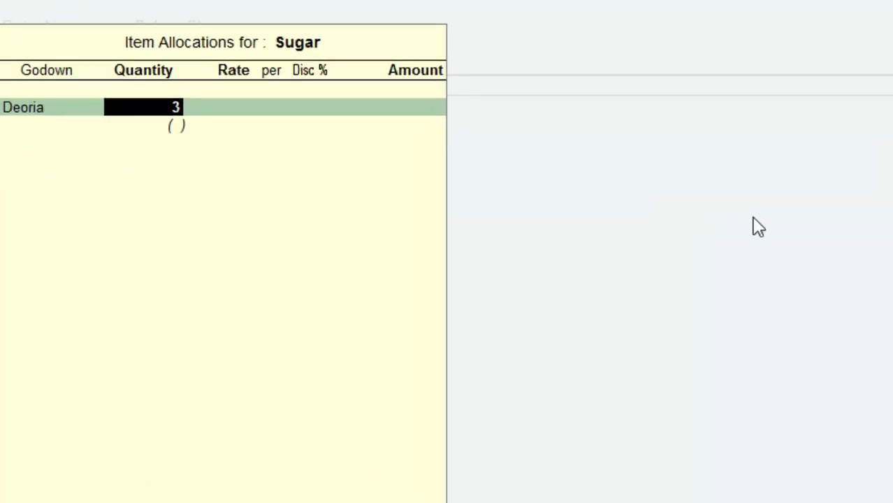
pyautogui.press('BackSpace')
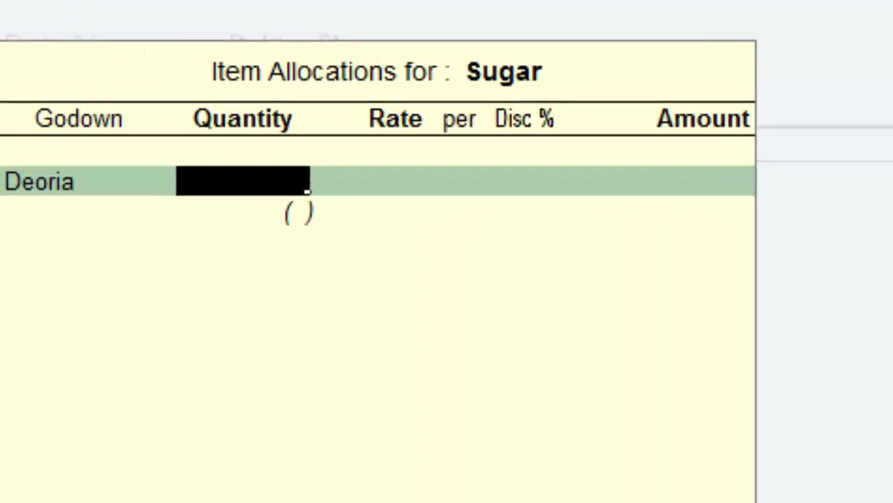
pyautogui.write('5')
pyautogui.press('BackSpace')
pyautogui.write('.50')
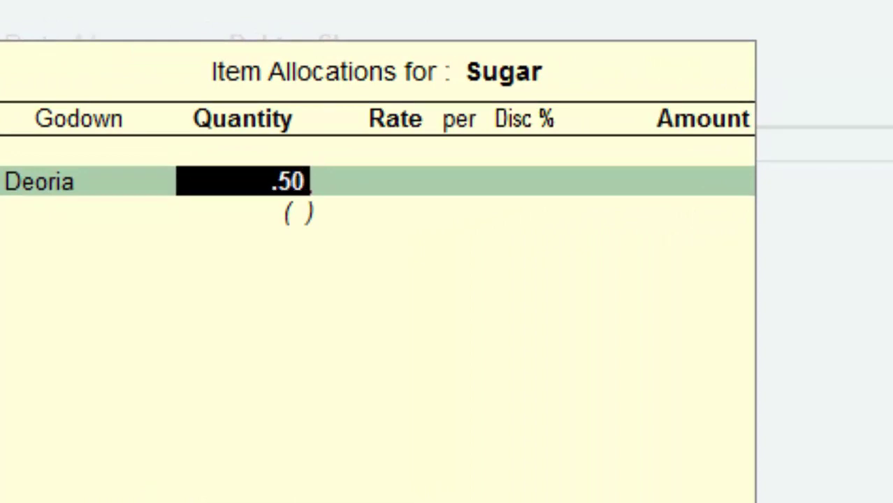
pyautogui.write('0')
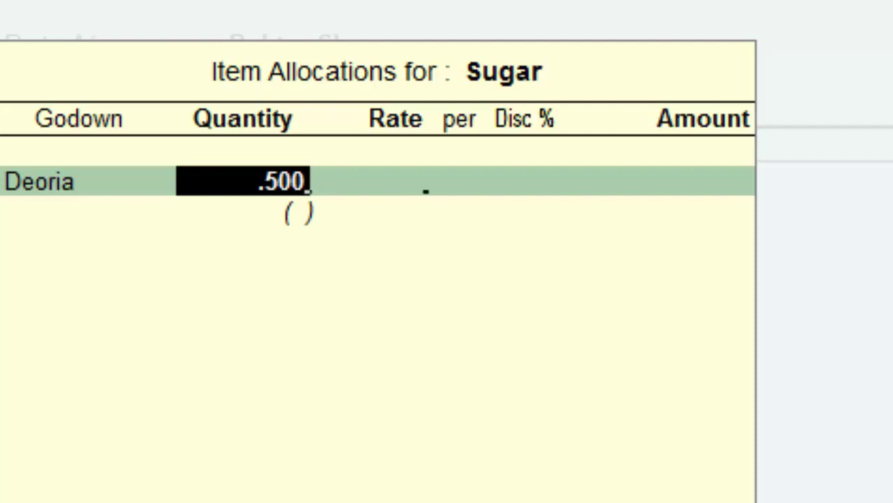
pyautogui.press('Return')
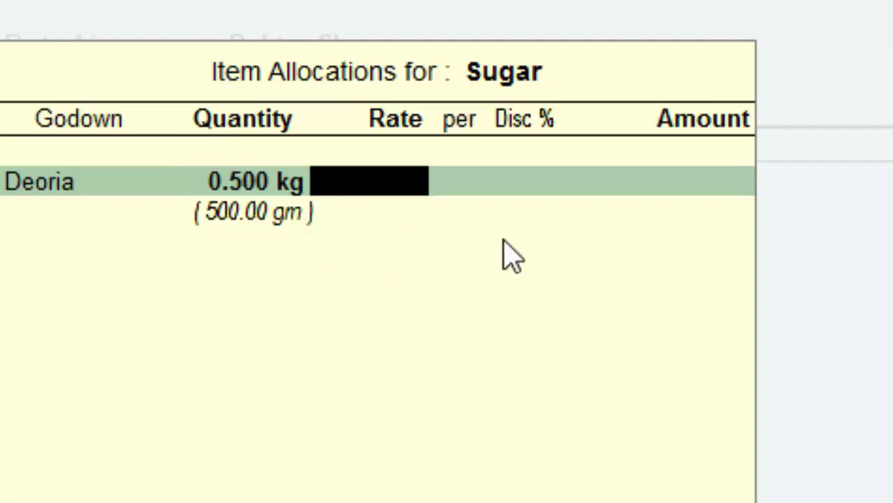
pyautogui.write('45')
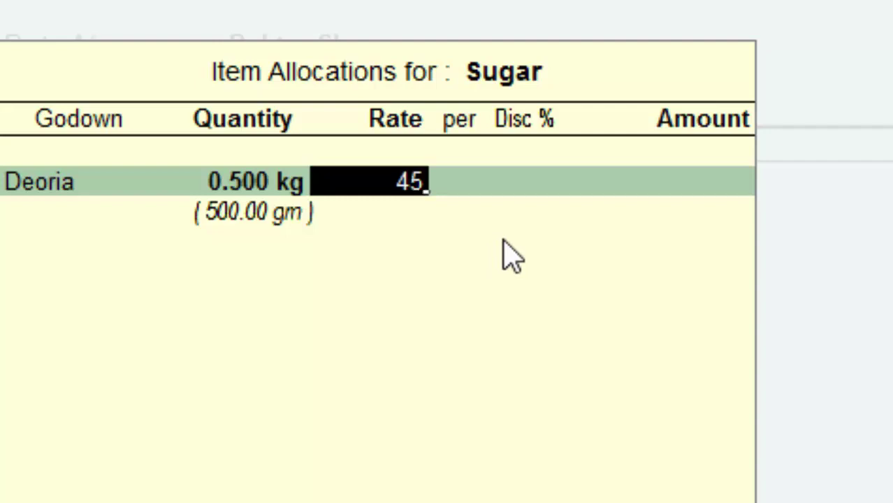
pyautogui.press('Return')
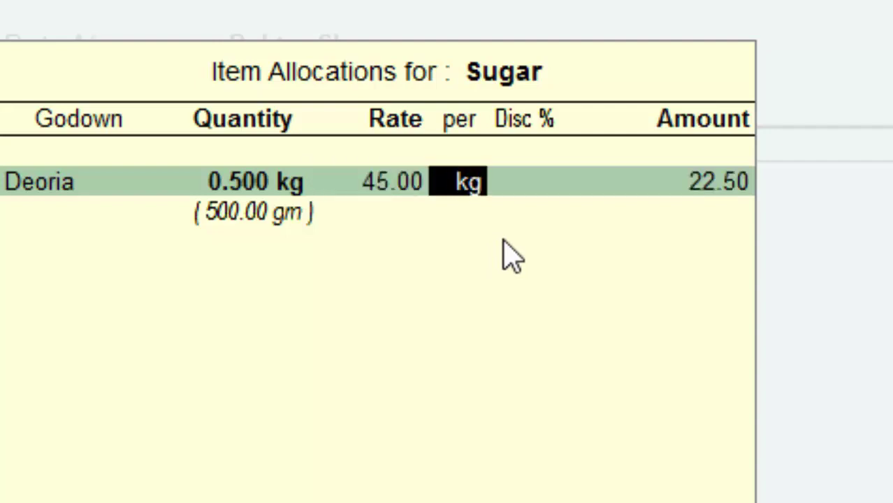
pyautogui.press('Return')
pyautogui.press('Return')
pyautogui.press('Return')
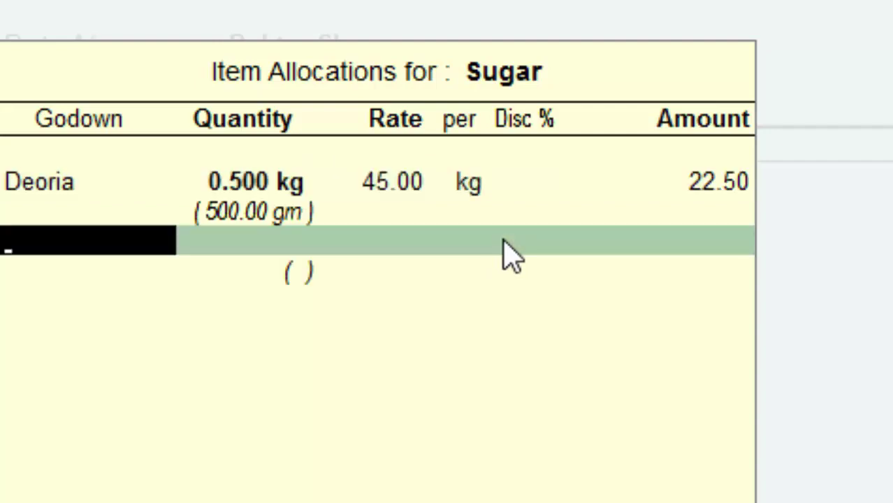
pyautogui.press('Return')
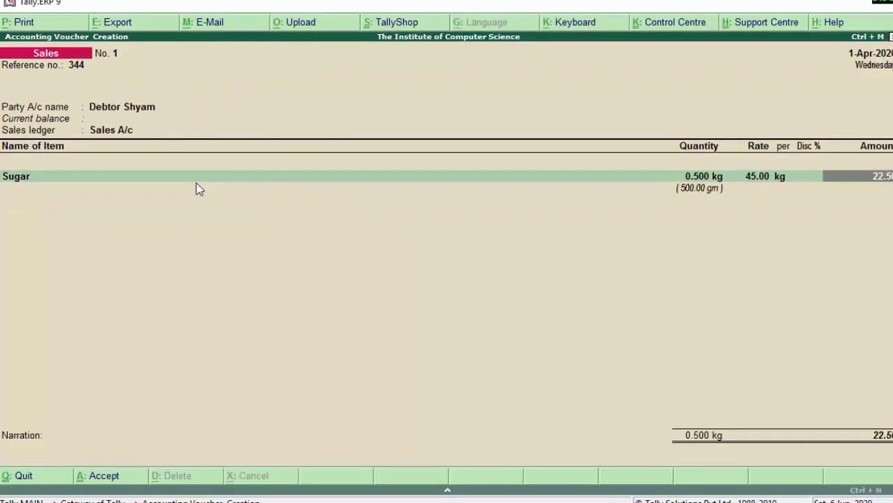
pyautogui.press('Return')
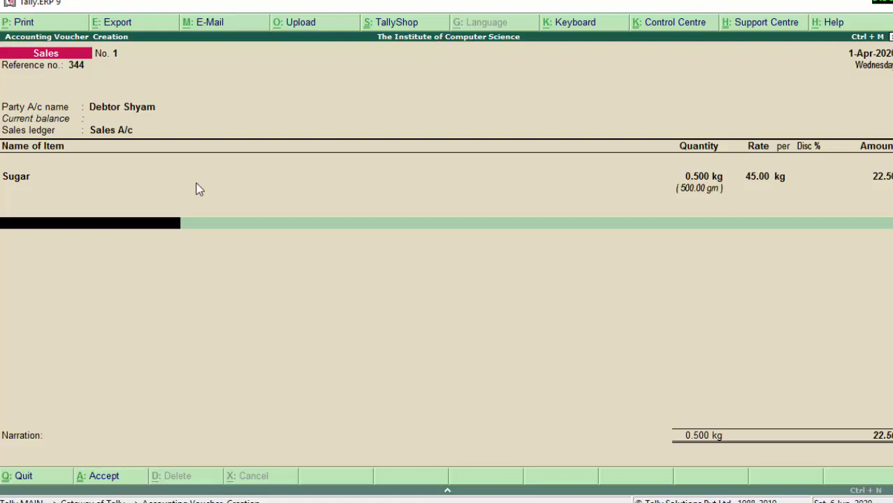
# Step: Create a new ledger named Igst with duty type GST and tax type Integrated Tax
pyautogui.hotkey('alt', 'c')
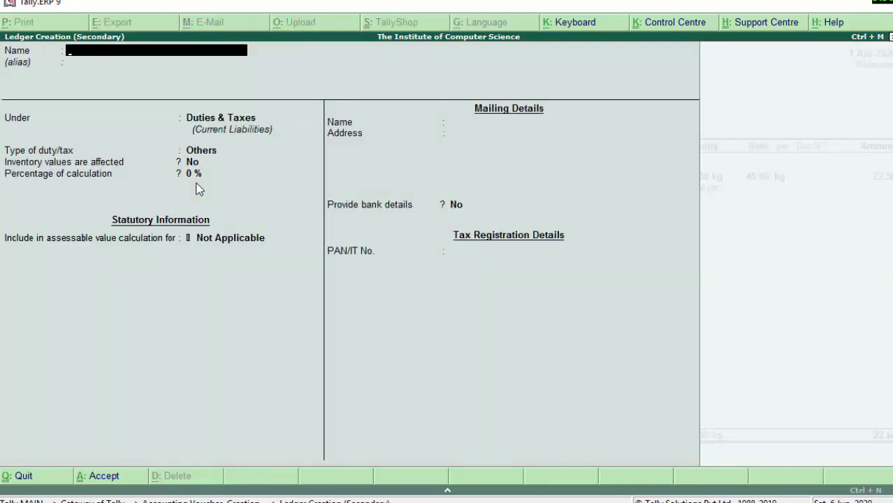
pyautogui.write('Igst')
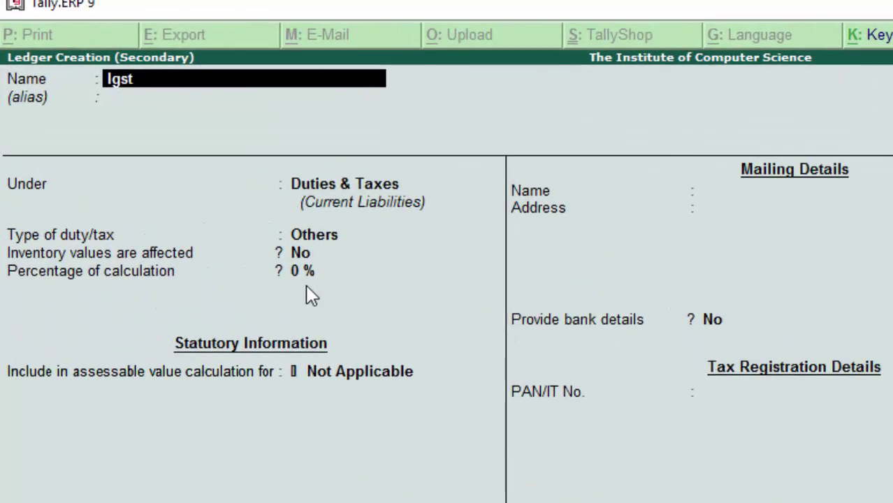
pyautogui.press('Return')
pyautogui.press('Return')
pyautogui.press('Return')
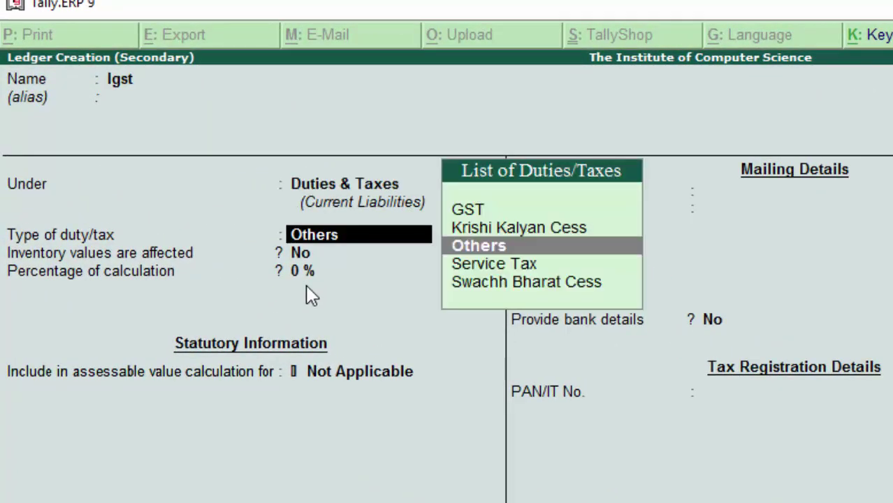
pyautogui.press('Up')
pyautogui.press('Up')
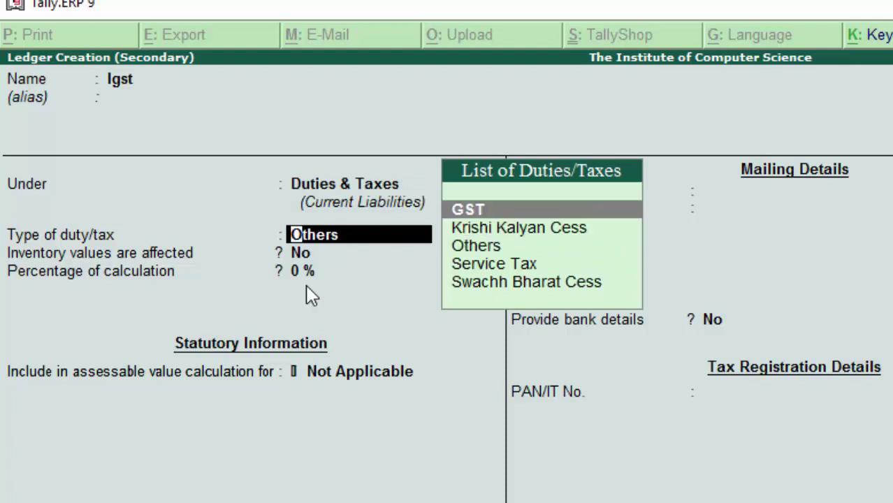
pyautogui.press('Return')
pyautogui.press('Down')
pyautogui.press('Down')
pyautogui.press('Down')
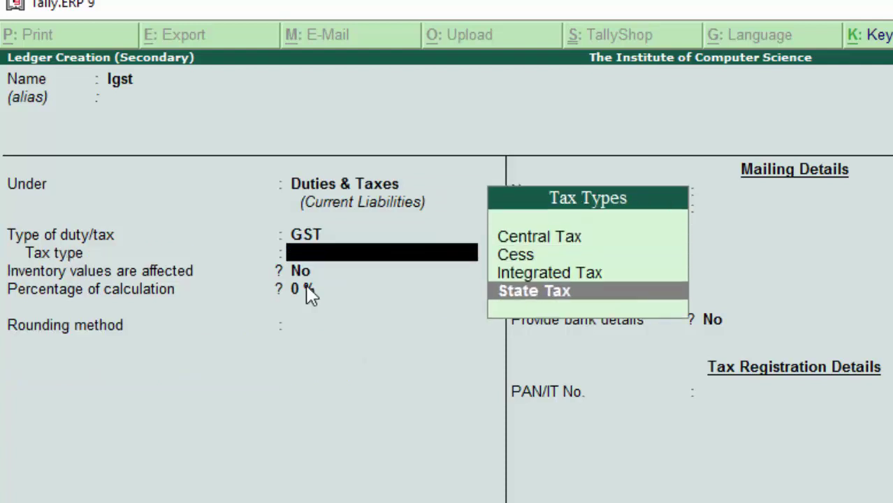
pyautogui.press('Up')
pyautogui.press('Return')
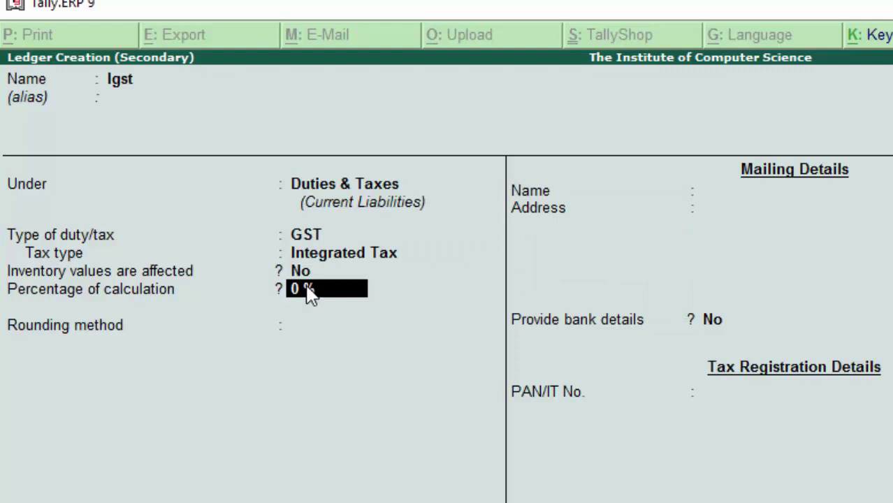
# Step: Keep 0% calculation, choose Normal Rounding with limit 2, and save the Igst ledger
pyautogui.press('Return')
pyautogui.press('Down')
pyautogui.press('Down')
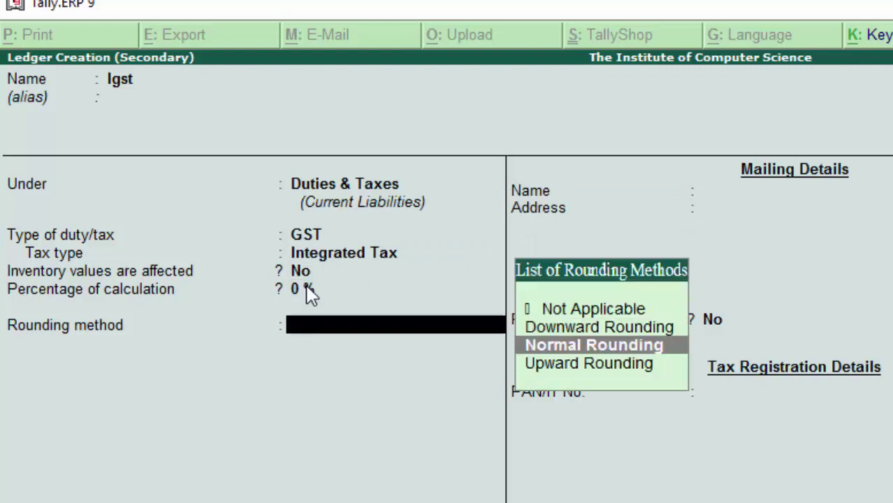
pyautogui.press('Return')
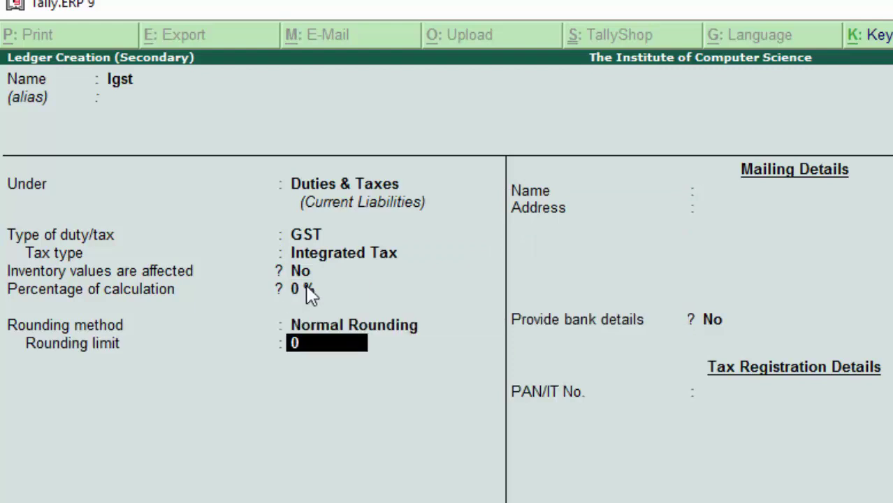
pyautogui.write('2')
pyautogui.press('Return')
pyautogui.press('Return')
pyautogui.hotkey('ctrl', 'a')
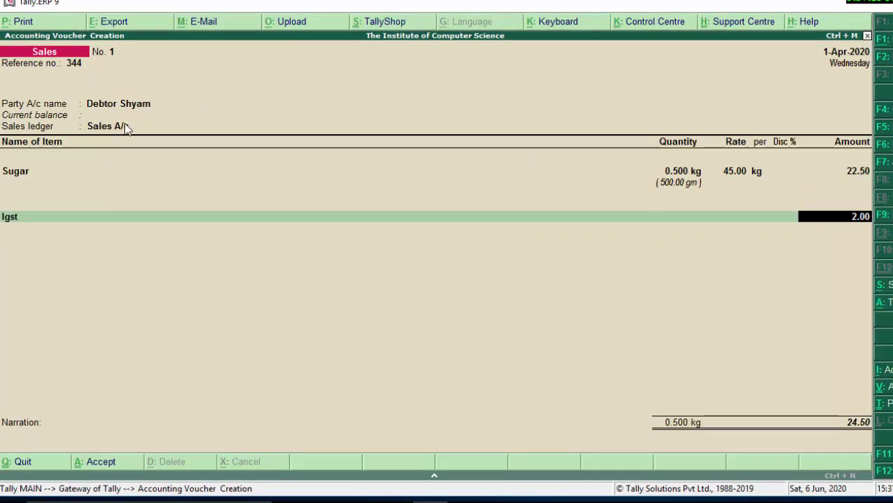
# Step: Add another Sugar line of 200 kg from Deoria at 45 per kg, totalling 9,000.00
pyautogui.click(859, 176)
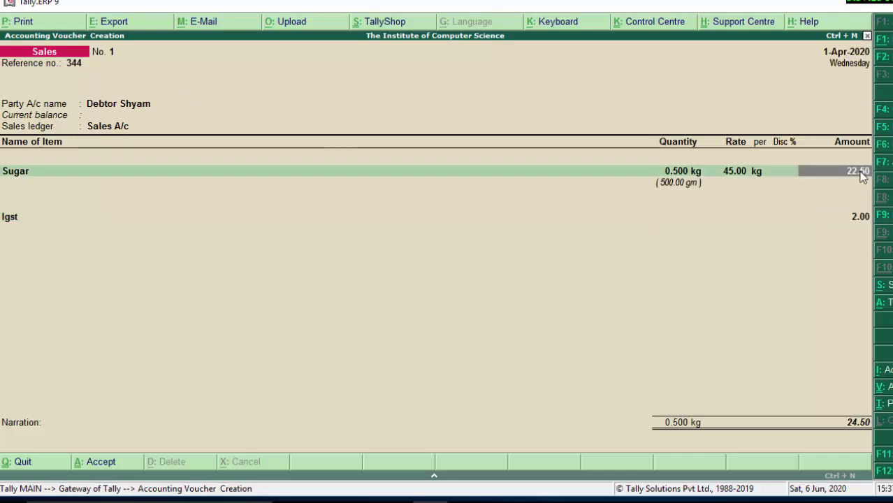
pyautogui.press('Return')
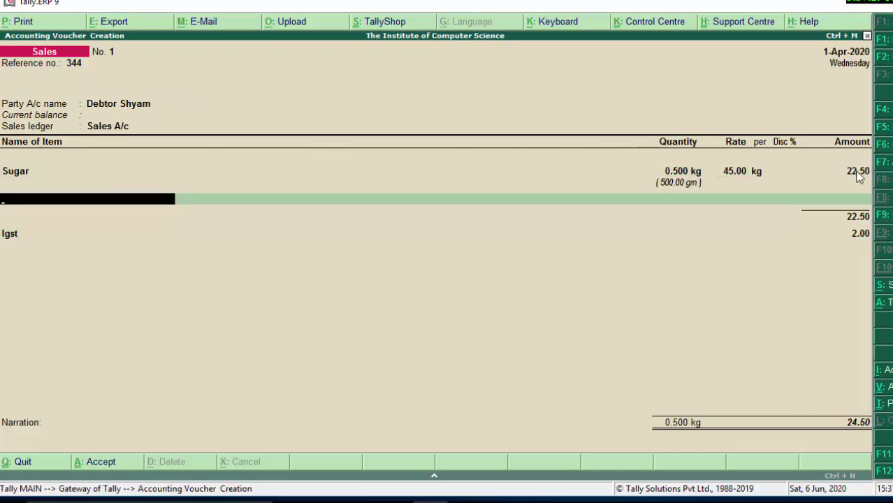
pyautogui.write('S')
pyautogui.press('Return')
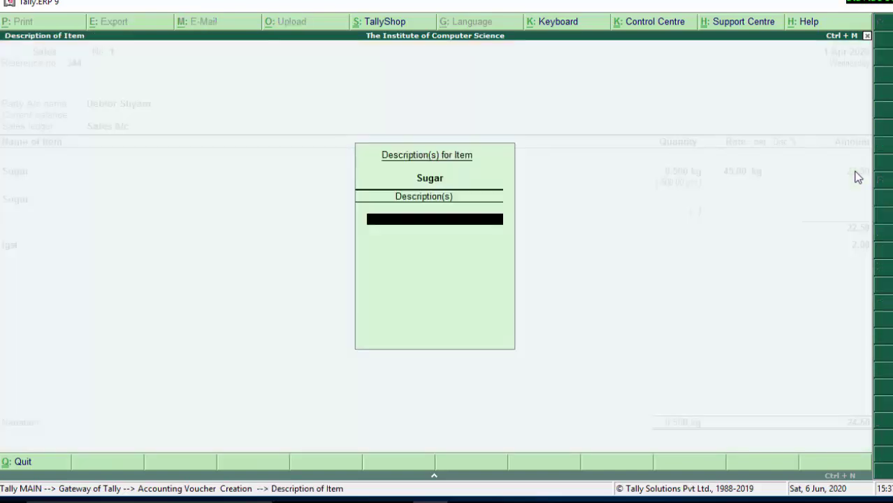
pyautogui.press('Return')
pyautogui.press('Return')
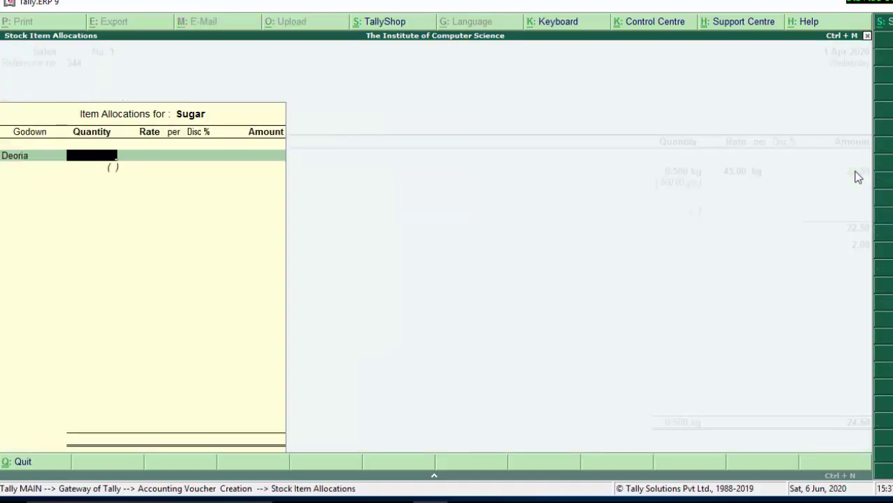
pyautogui.write('2')
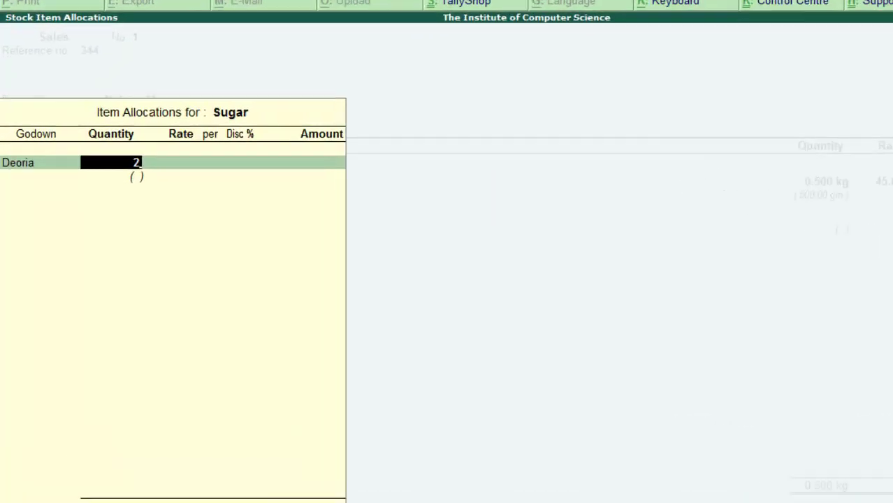
pyautogui.write('00')
pyautogui.press('Return')
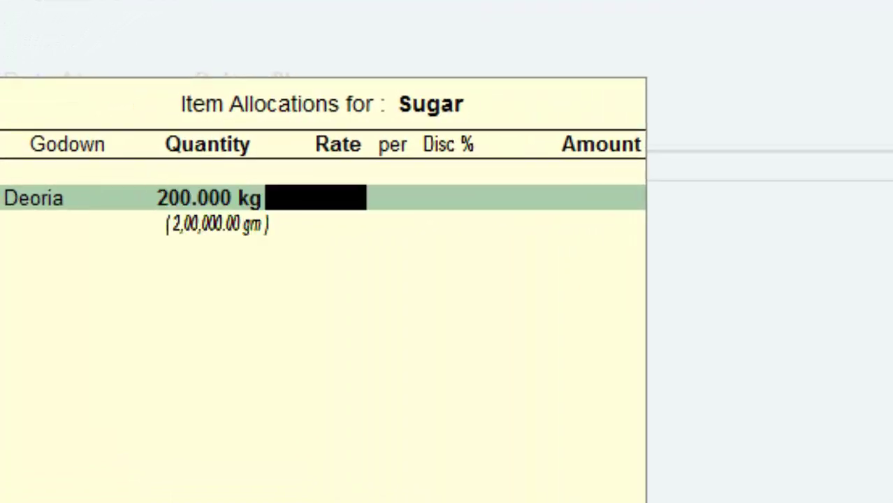
pyautogui.write('45')
pyautogui.press('Return')
pyautogui.press('Return')
pyautogui.press('Return')
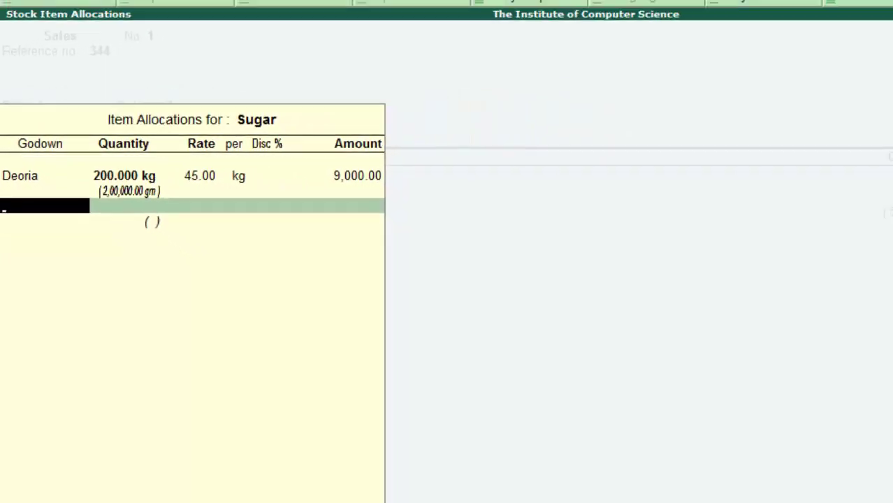
pyautogui.press('Return')
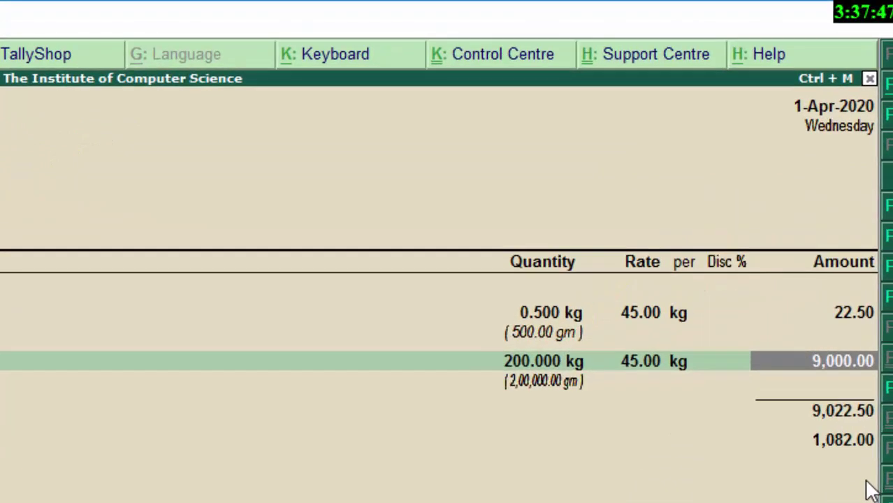
pyautogui.press('Return')
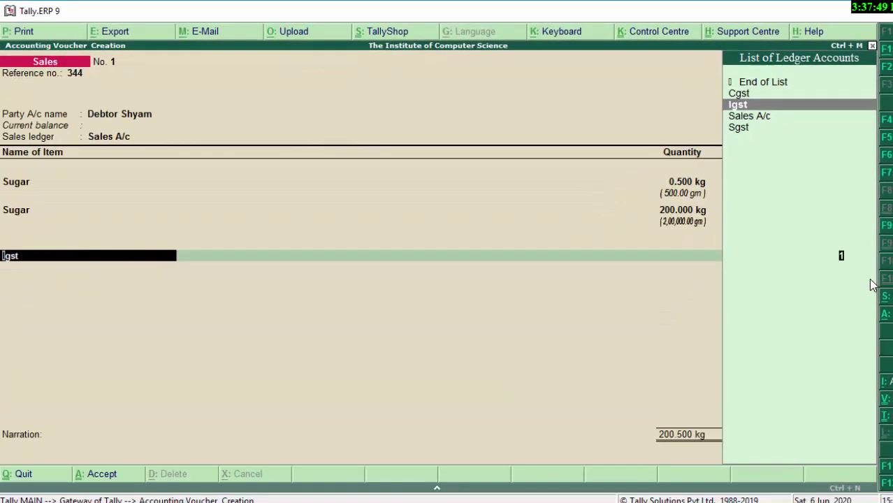
# Step: Apply Igst of 1,082.00, accept New Ref bill-wise details, and save the 10,104.50 sale
pyautogui.press('Return')
pyautogui.press('Return')
pyautogui.press('Return')
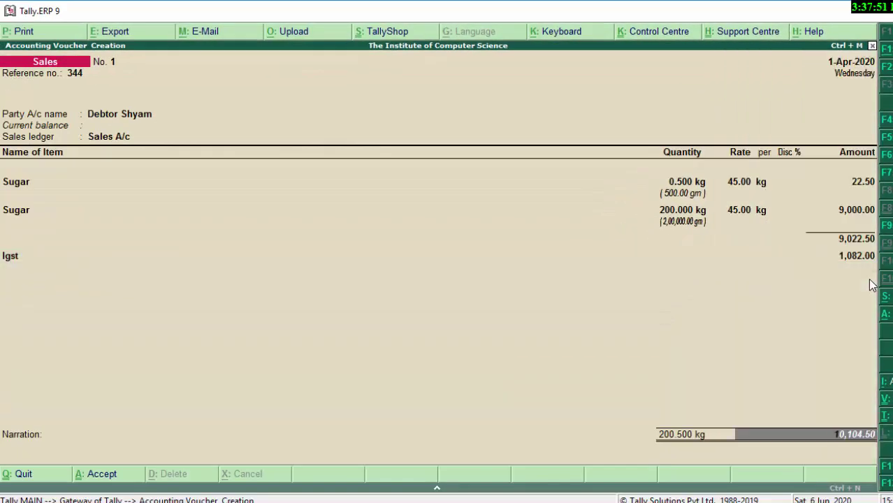
pyautogui.press('Return')
pyautogui.press('Return')
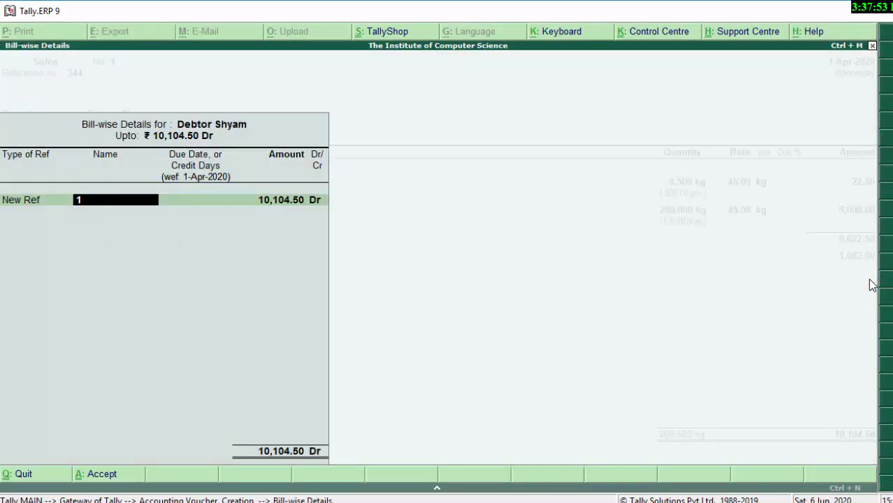
pyautogui.press('Return')
pyautogui.press('Return')
pyautogui.press('Return')
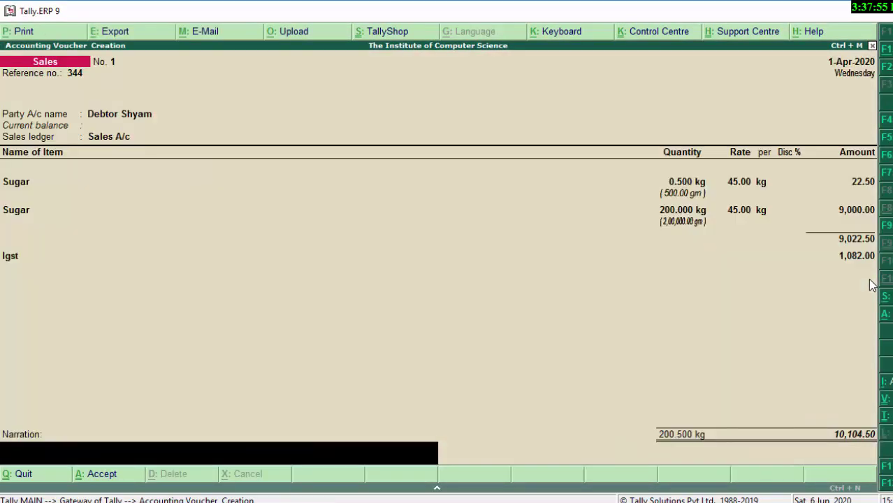
pyautogui.press('Return')
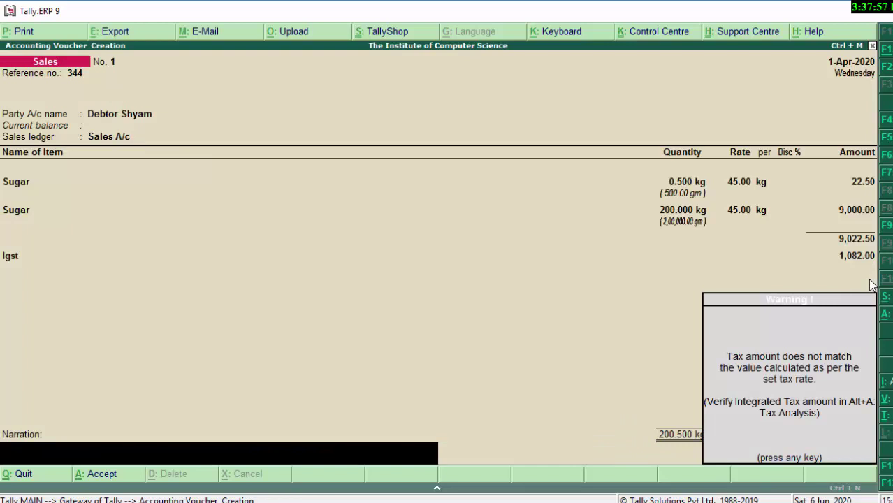
pyautogui.press('Return')
pyautogui.press('Return')
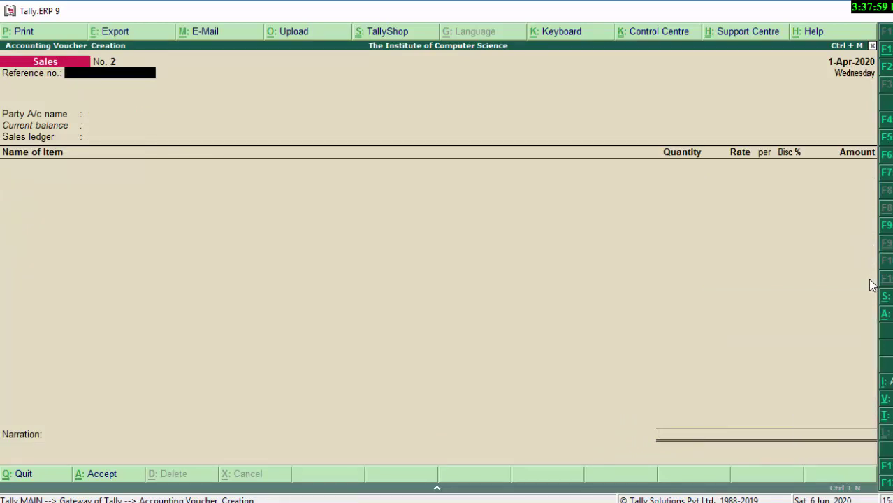
pyautogui.press('Escape')
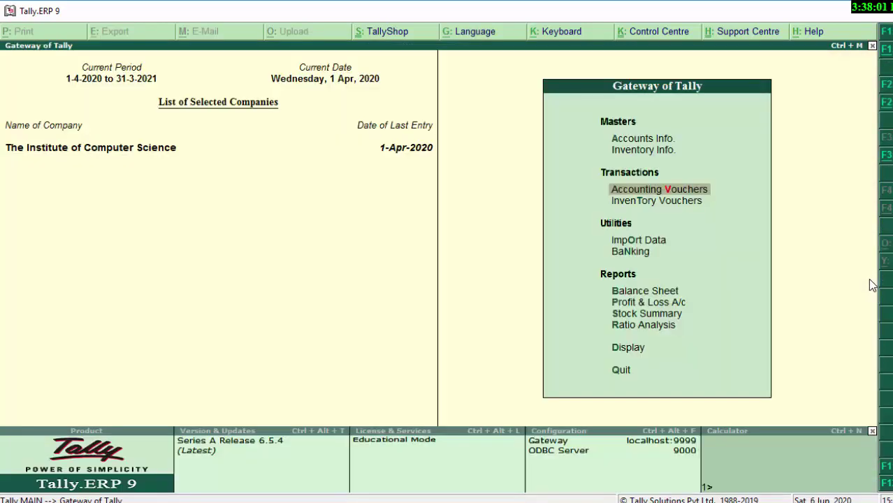
# Step: Open the Day Book and view, then close, Creditor Ram's purchase voucher
pyautogui.press('d')
pyautogui.press('a')
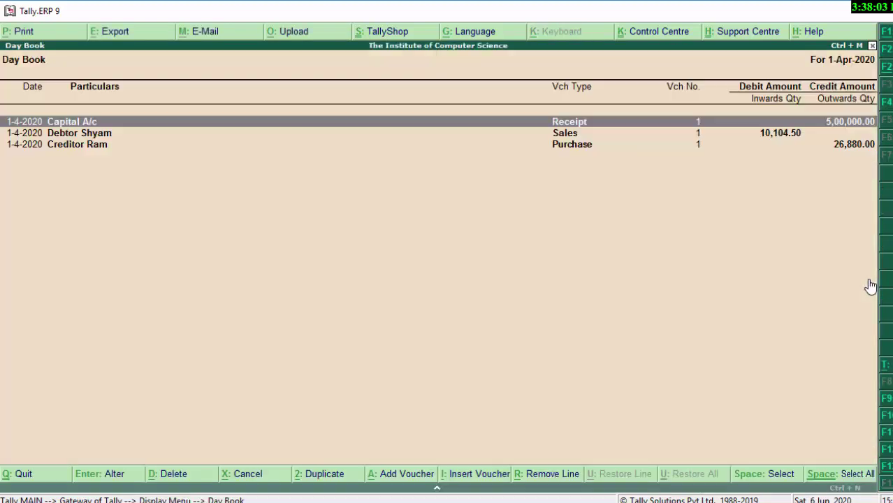
pyautogui.press('Down')
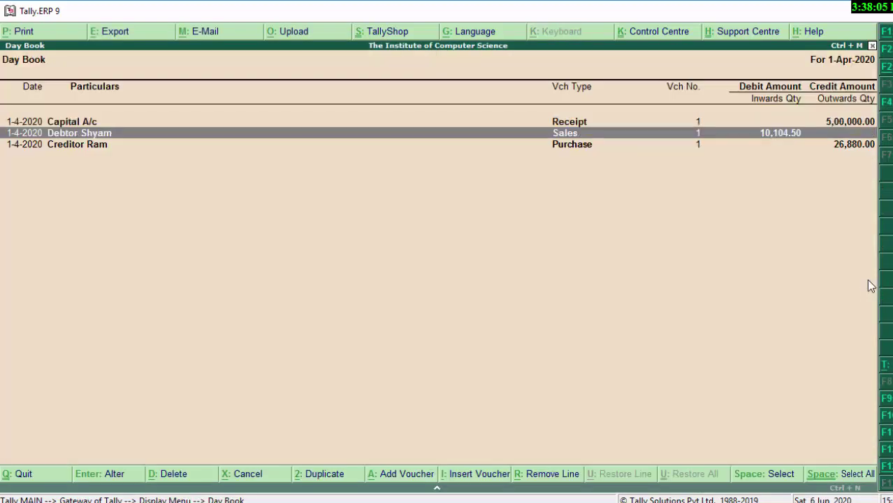
pyautogui.press('Down')
pyautogui.press('Return')
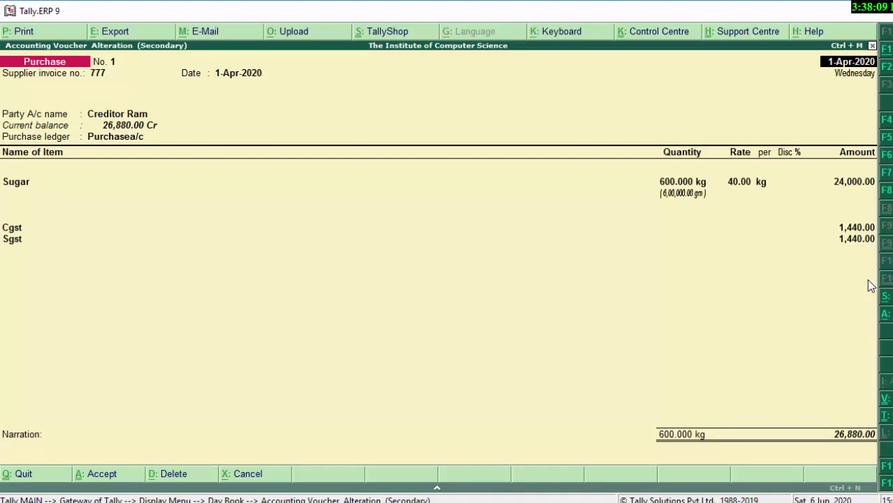
pyautogui.press('Escape')
pyautogui.press('y')
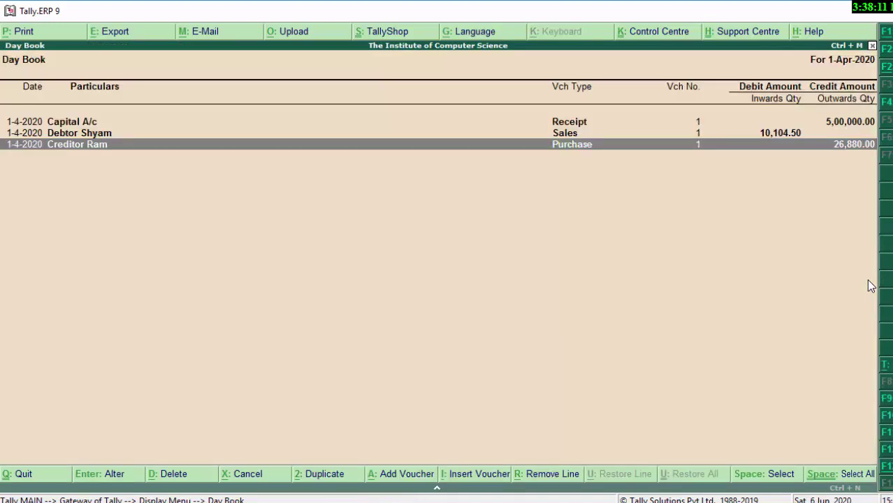
# Step: Open Debtor Shyam's 10,104.50 sales voucher from the Day Book
pyautogui.press('Up')
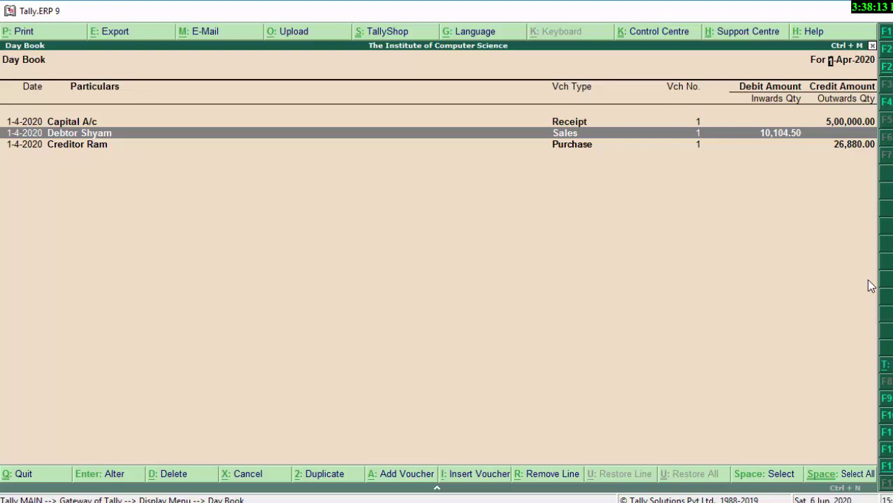
pyautogui.press('Return')
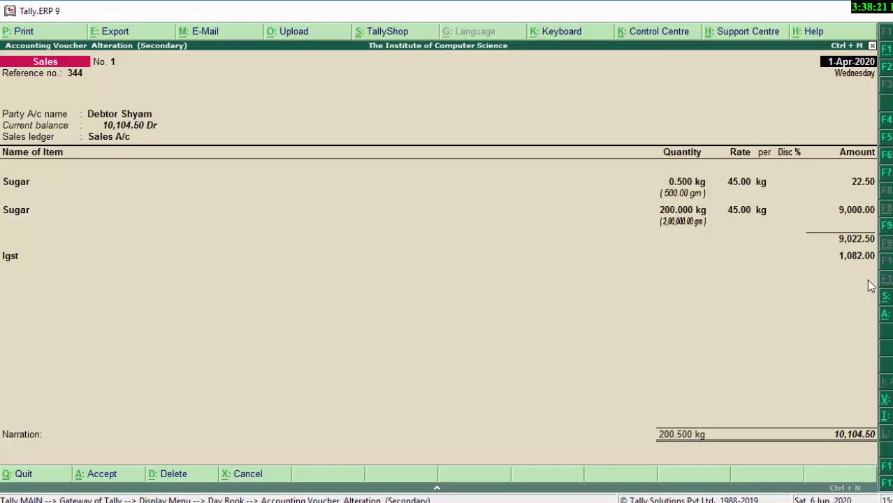
pyautogui.press('F2')
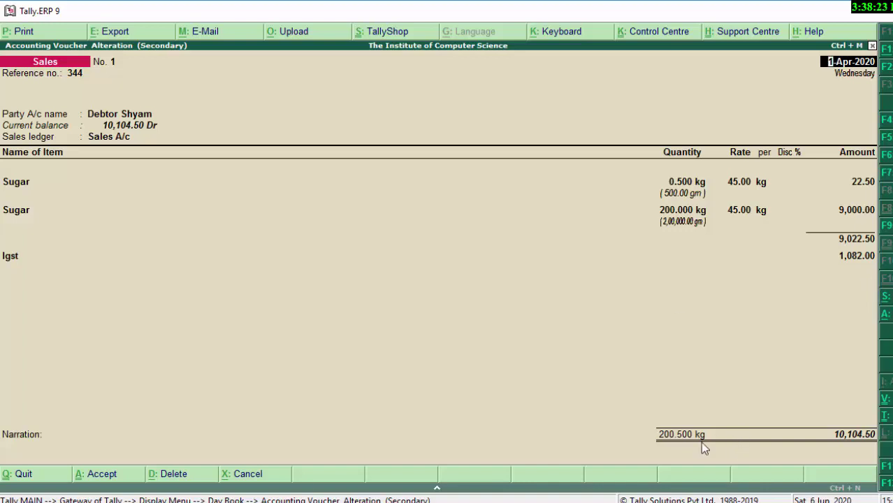